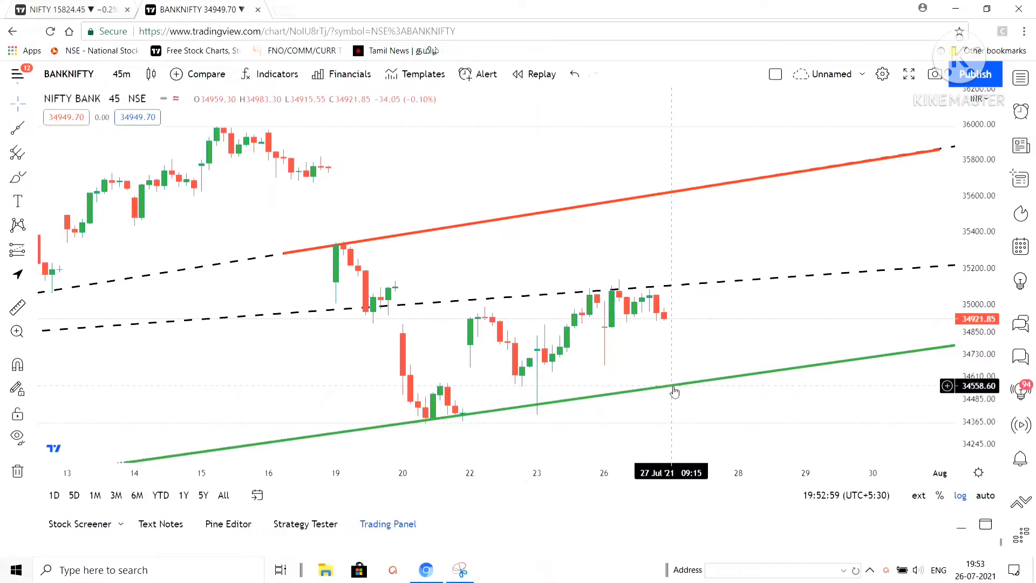
# - Draw a red trend line along the middle dashed line from 19 July 10:00 to 30 July 12:15
pyautogui.scroll(1, 674, 391)
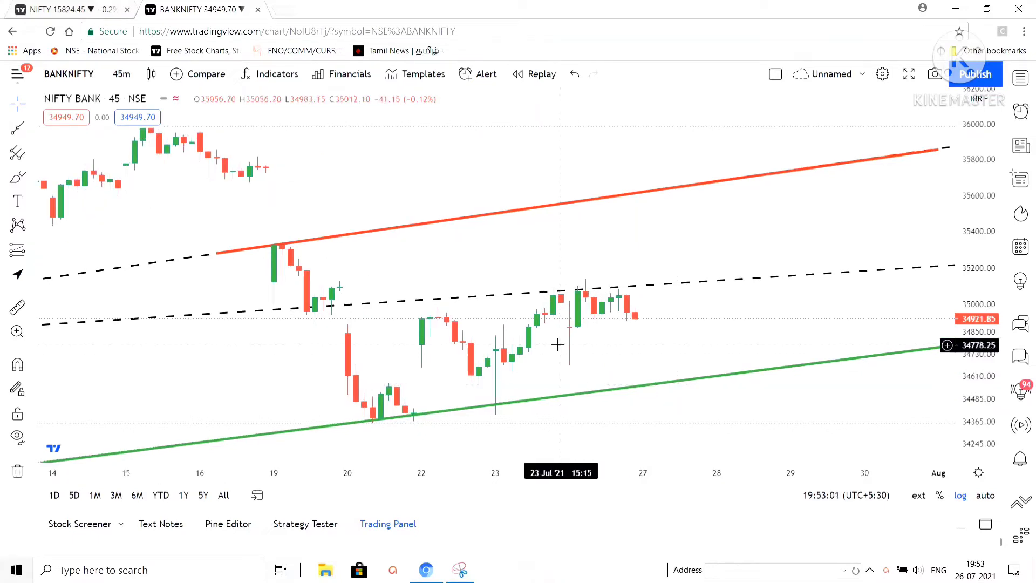
pyautogui.click(33, 130)
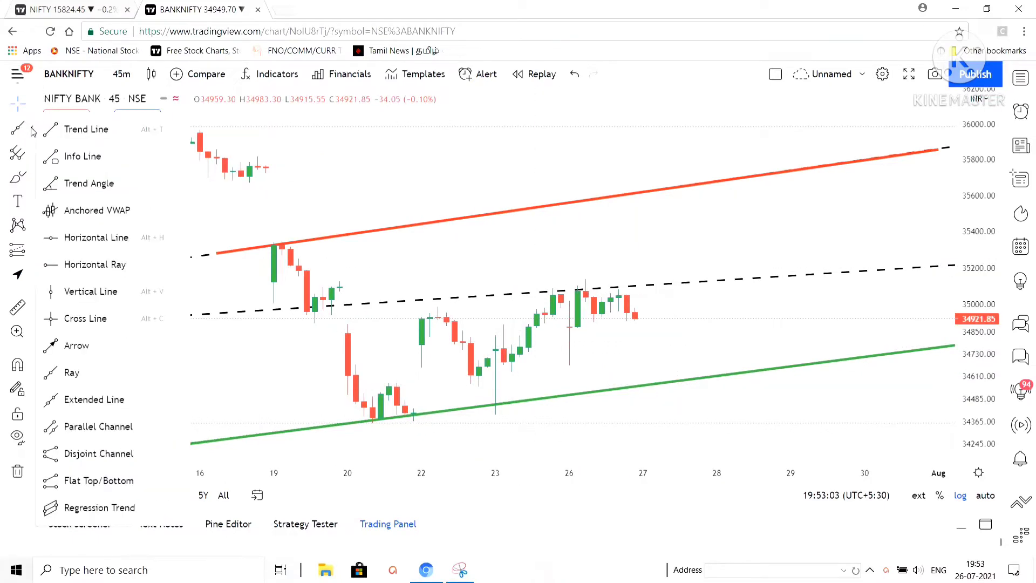
pyautogui.click(75, 133)
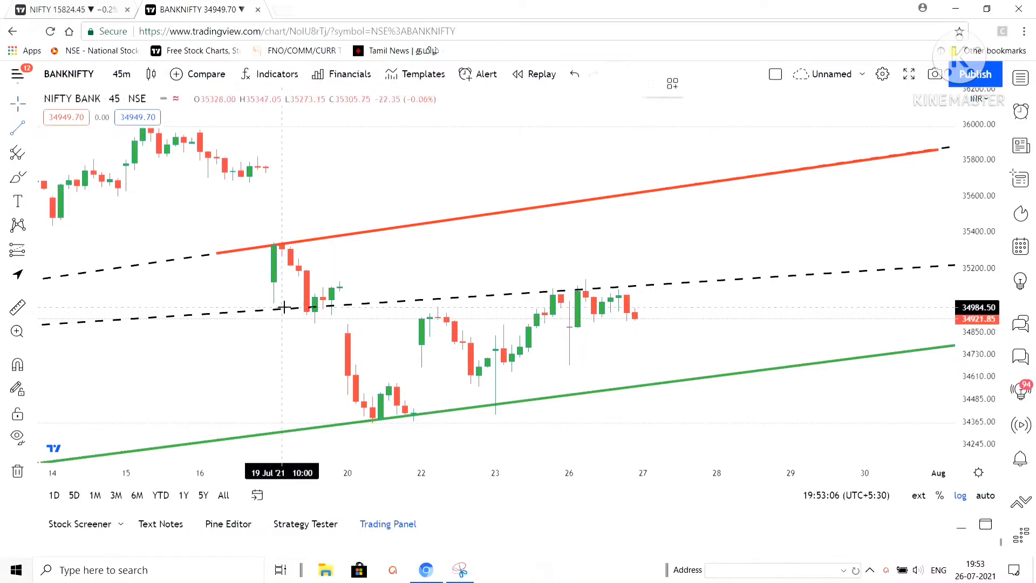
pyautogui.click(283, 308)
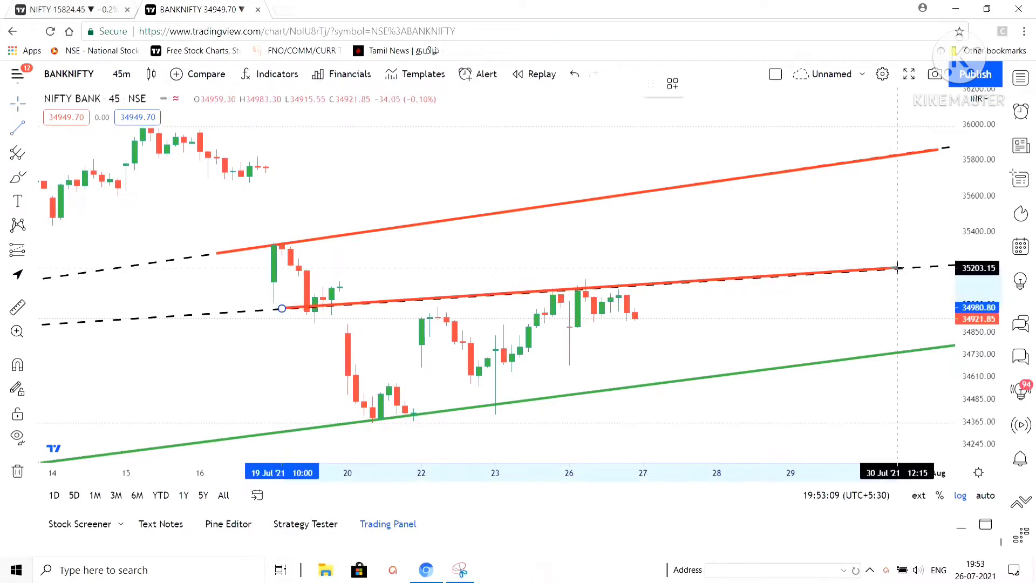
pyautogui.click(898, 268)
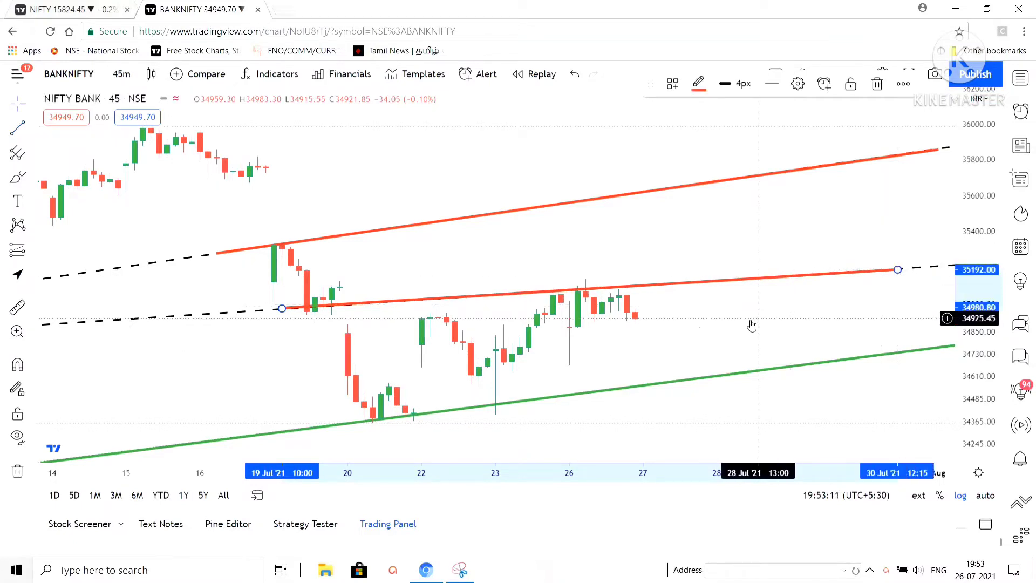
# - Add a text label reading "Support line" just below the green trend line near 27 July
pyautogui.click(22, 200)
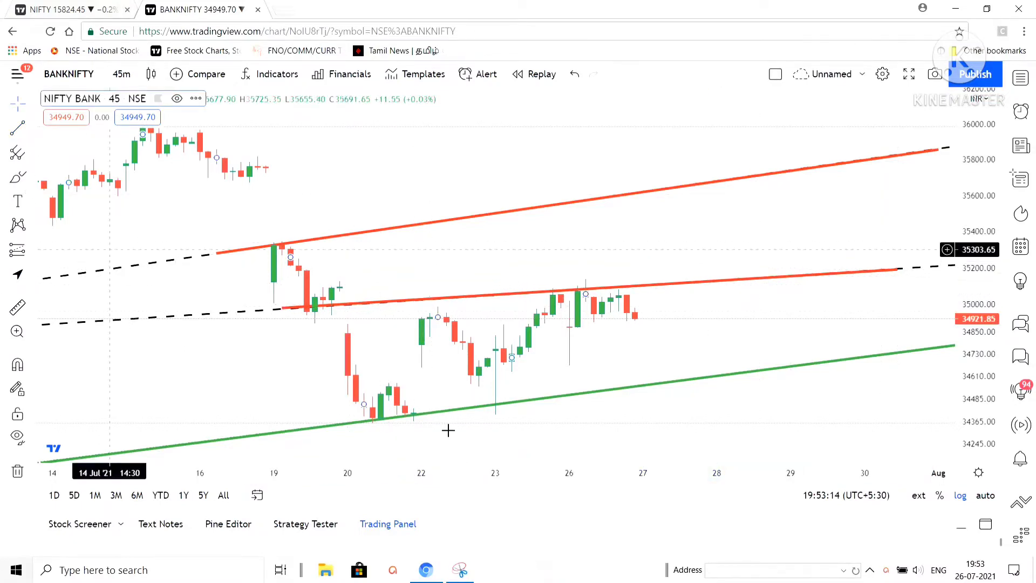
pyautogui.click(625, 422)
pyautogui.write('upport line')
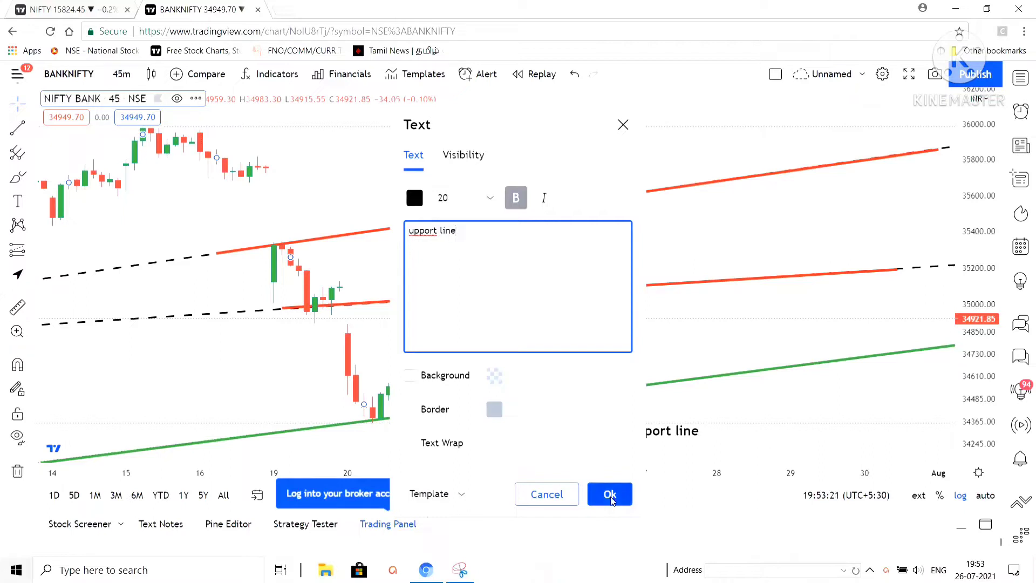
pyautogui.click(609, 494)
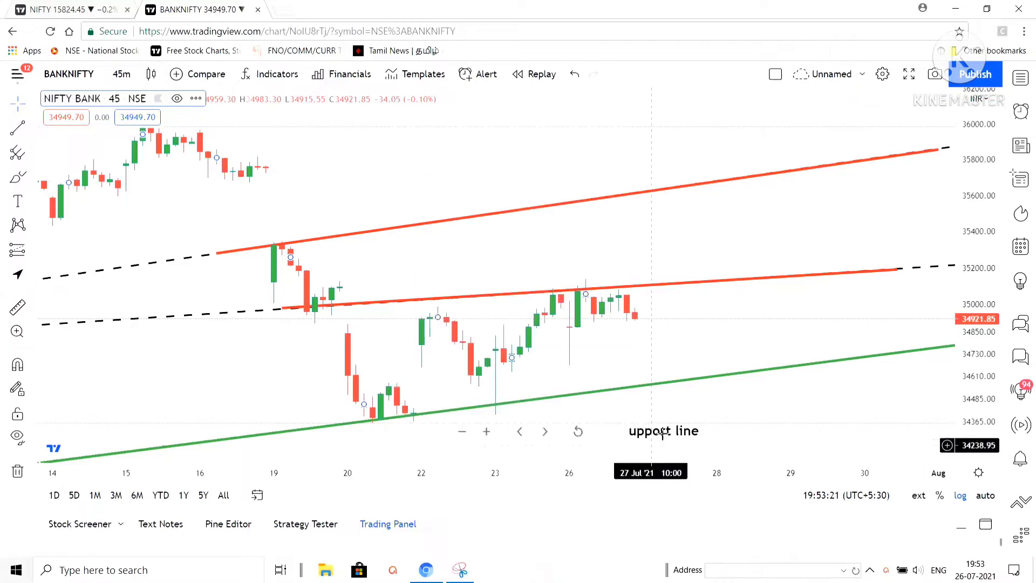
pyautogui.doubleClick(681, 404)
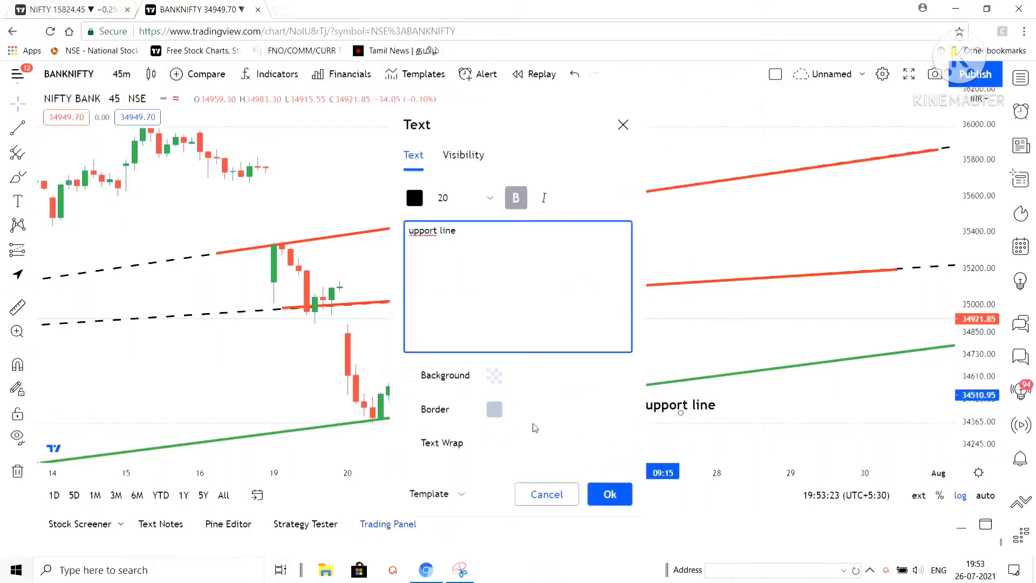
pyautogui.click(409, 230)
pyautogui.write('S')
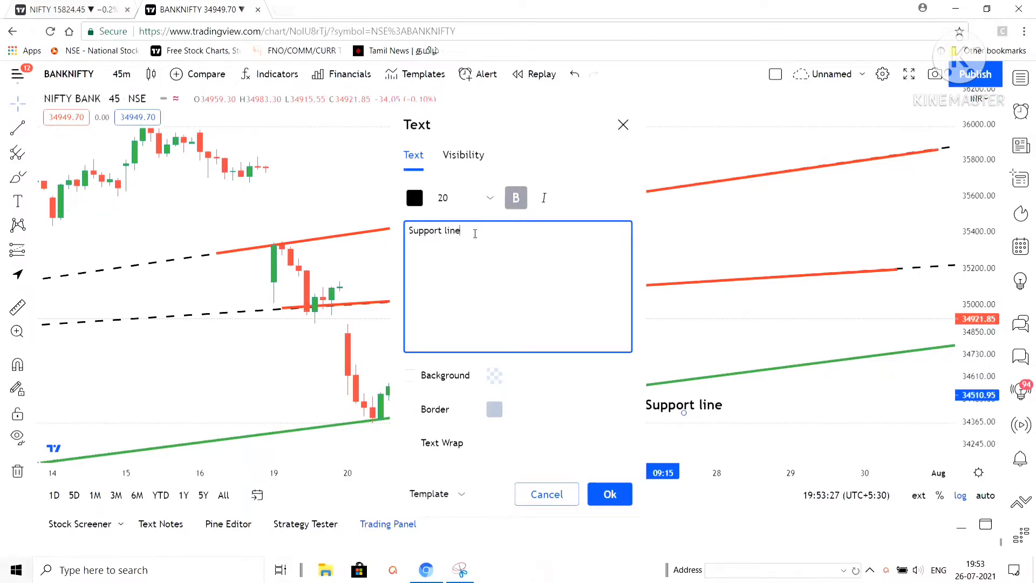
pyautogui.click(610, 495)
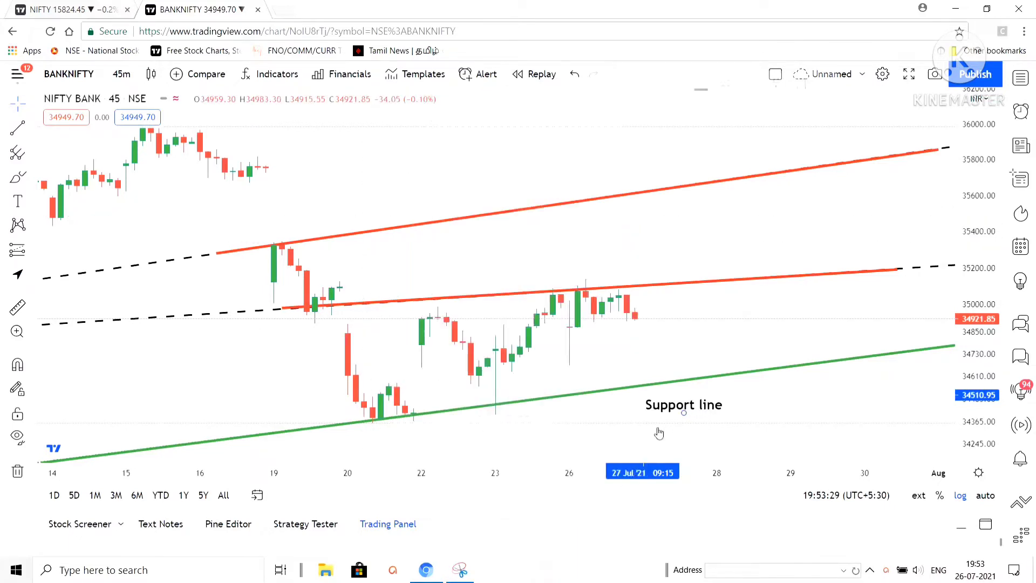
# - Duplicate the "Support line" label above the middle red line and change the copy's text to "Resistance line"
pyautogui.moveTo(671, 410); pyautogui.dragTo(669, 258)
pyautogui.doubleClick(669, 257)
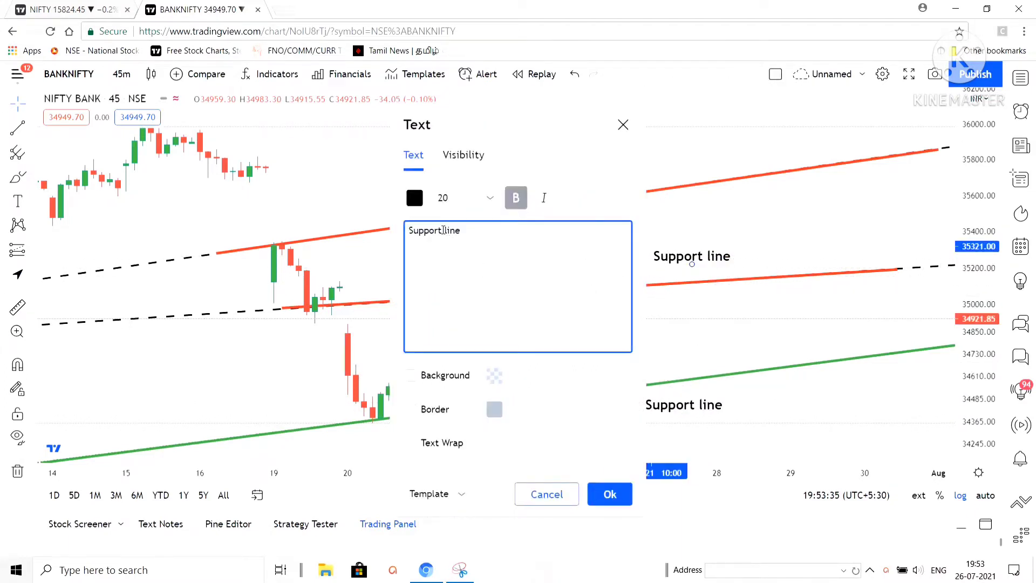
pyautogui.hotkey('ctrl', 'a')
pyautogui.press('BackSpace')
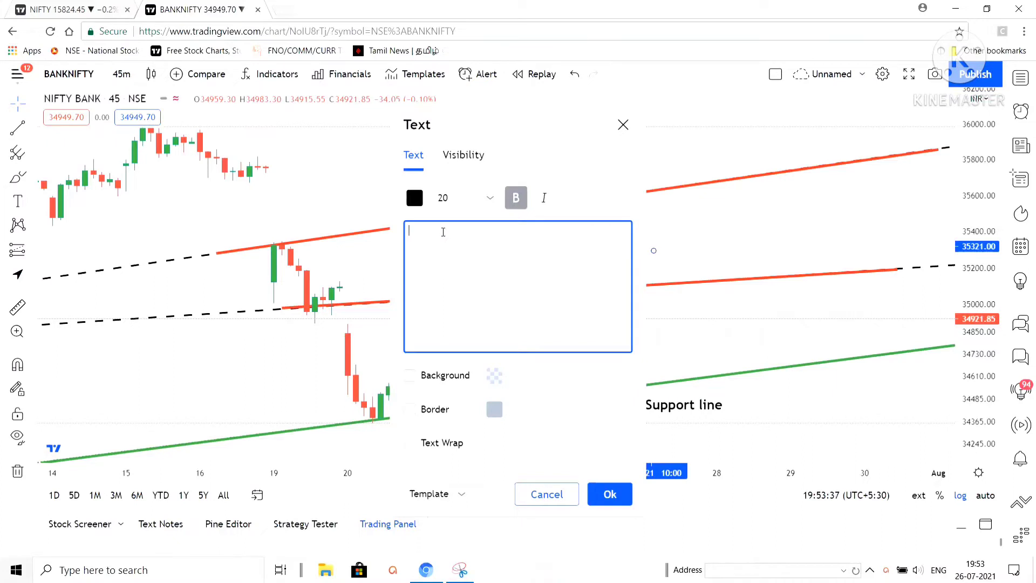
pyautogui.write('Resistan')
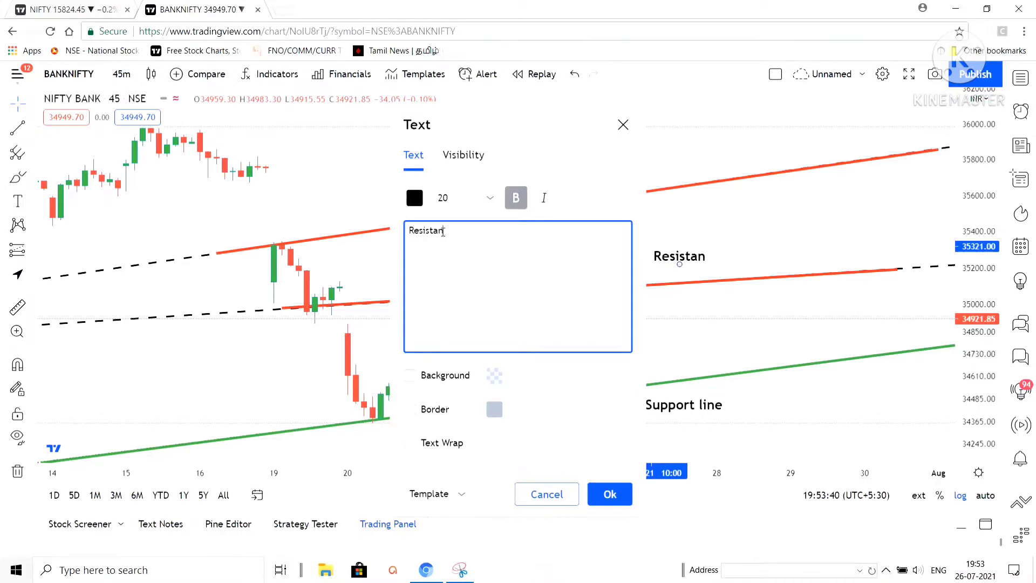
pyautogui.write('ce line')
pyautogui.click(609, 494)
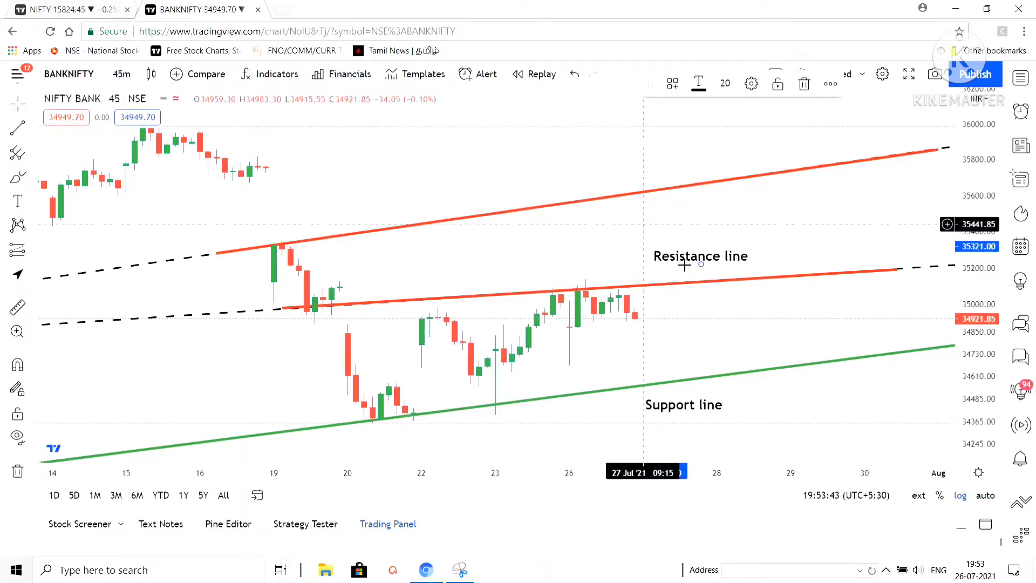
# - Copy the "Resistance line" label above the upper red line and shift the middle line's label over to about 29 July
pyautogui.moveTo(693, 267)
pyautogui.mouseDown()
pyautogui.moveTo(763, 270)
pyautogui.moveTo(766, 239)
pyautogui.moveTo(741, 164)
pyautogui.mouseUp()
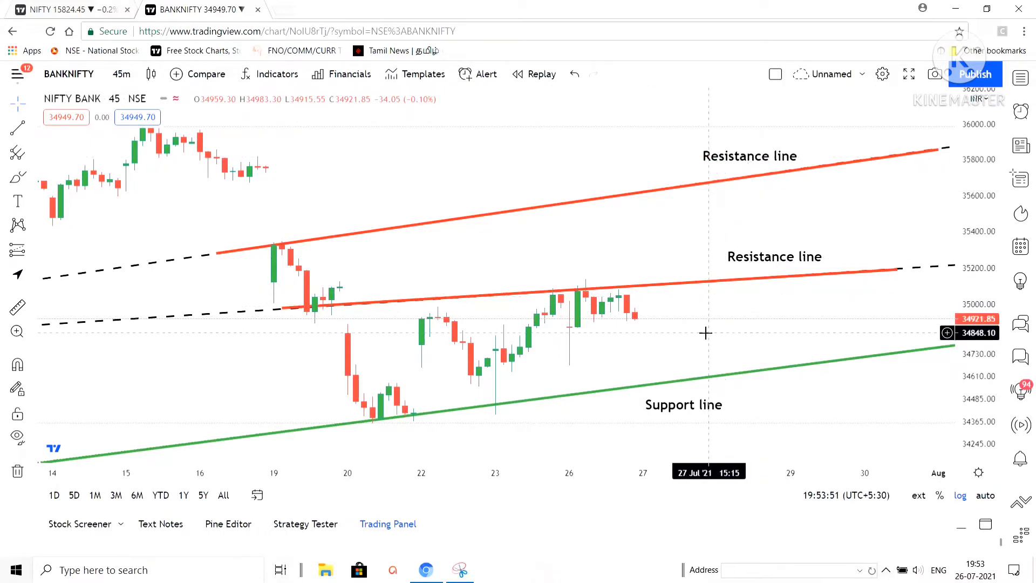
pyautogui.moveTo(746, 262); pyautogui.dragTo(818, 248)
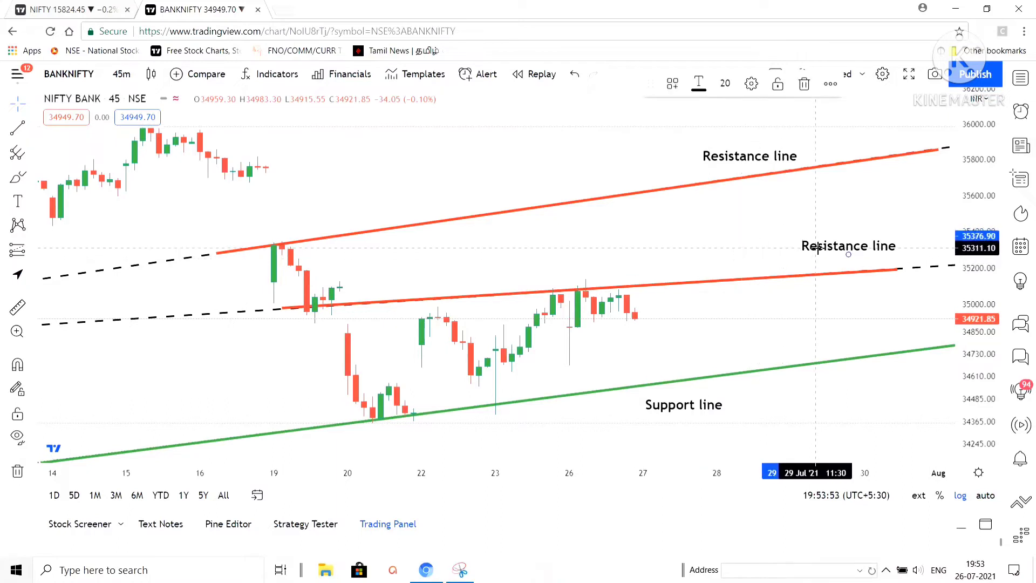
# - Draw an ellipse around the long-wick candle at the 23 July open and copy it around the first 26 July candle
pyautogui.moveTo(732, 323); pyautogui.dragTo(663, 330)
pyautogui.scroll(3, 662, 330)
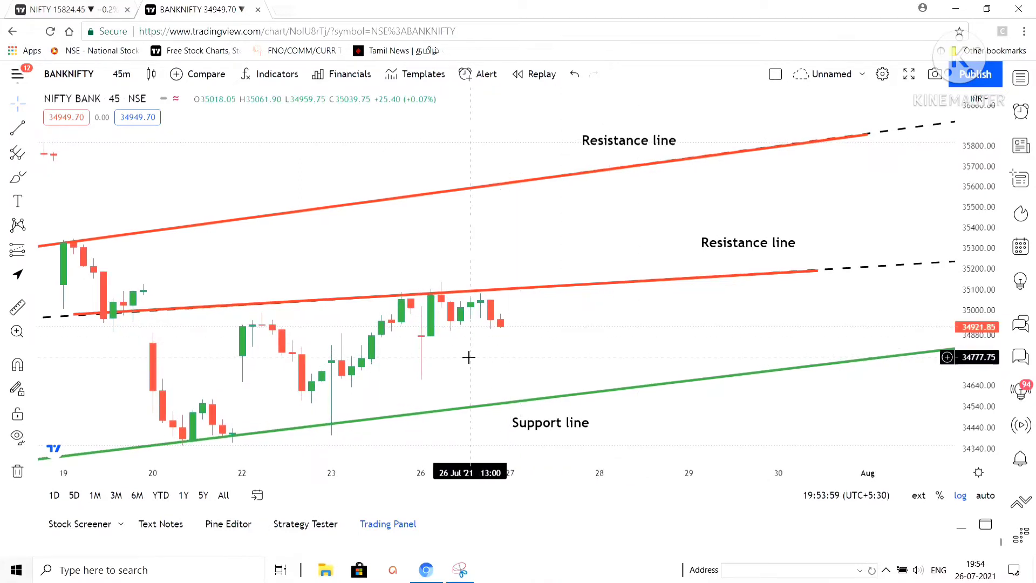
pyautogui.click(33, 130)
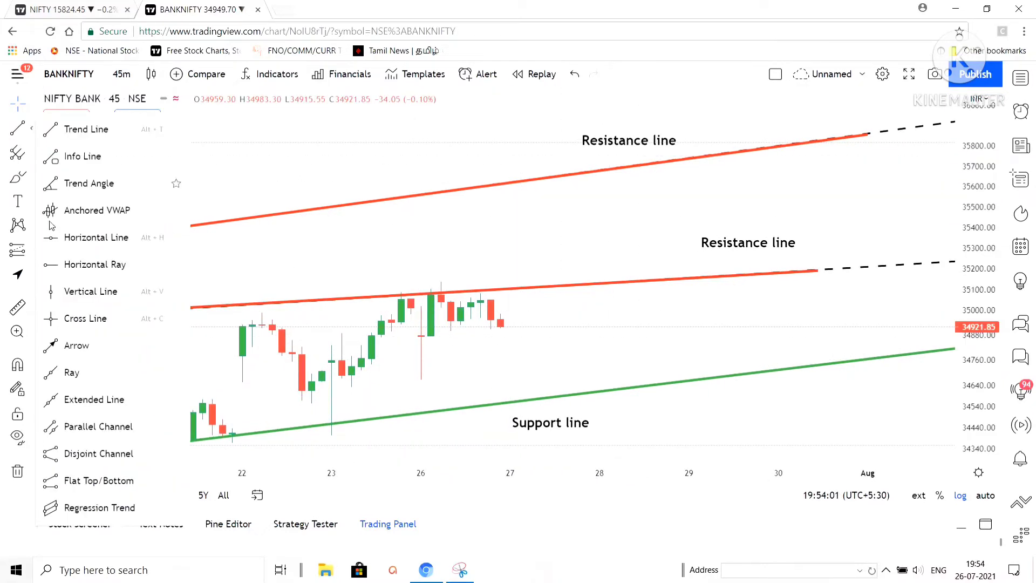
pyautogui.click(402, 267)
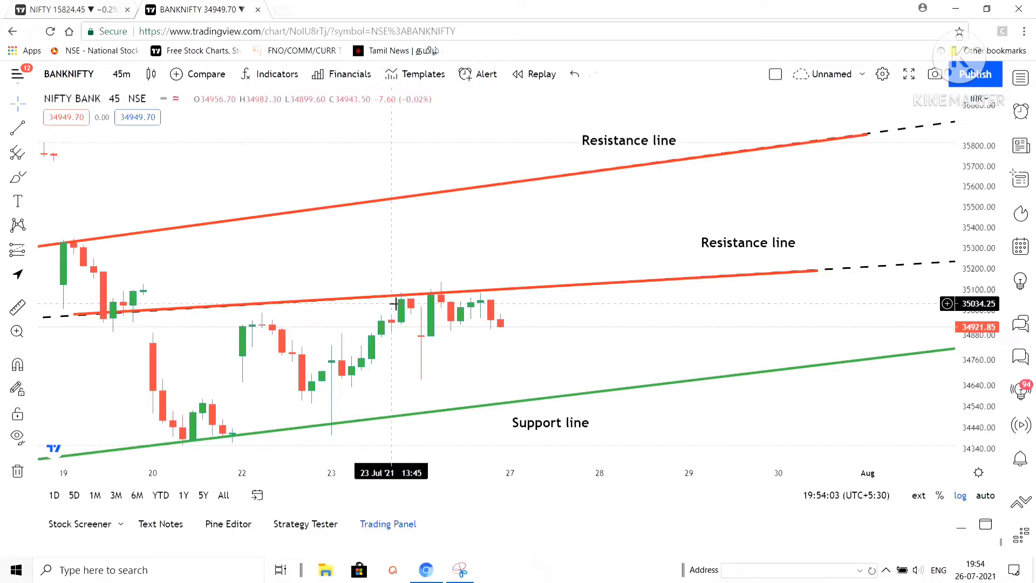
pyautogui.click(32, 202)
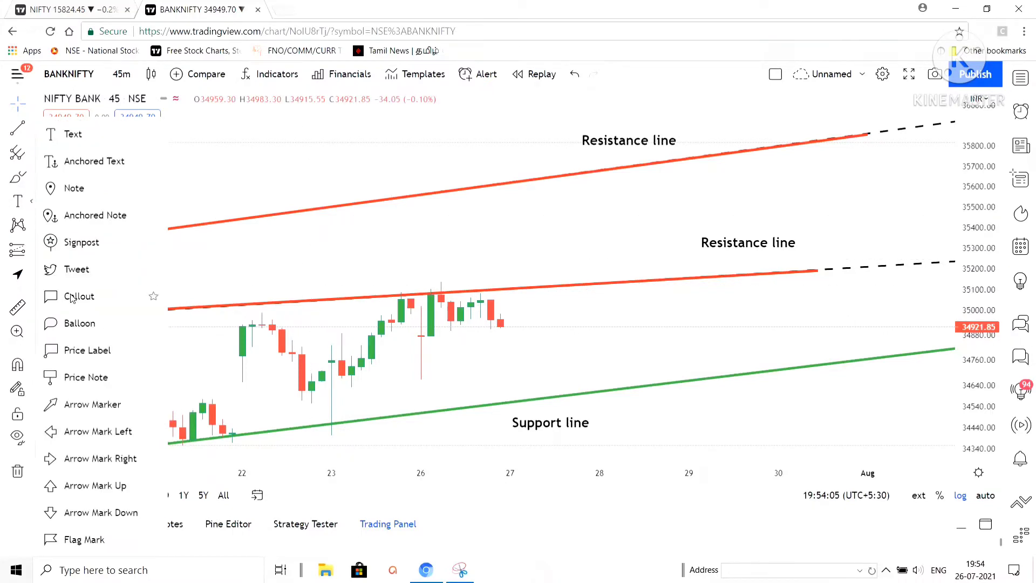
pyautogui.click(32, 178)
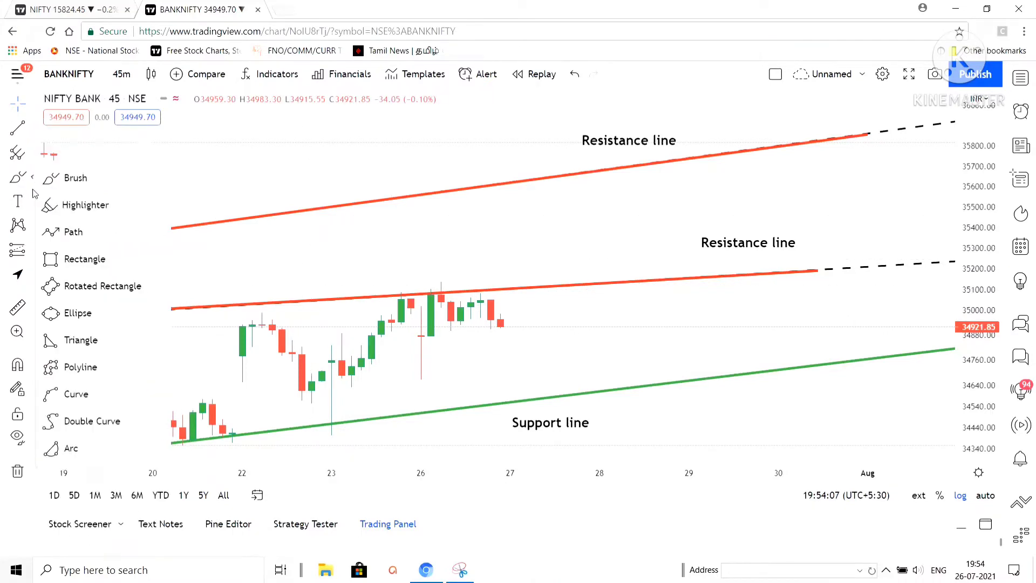
pyautogui.click(59, 319)
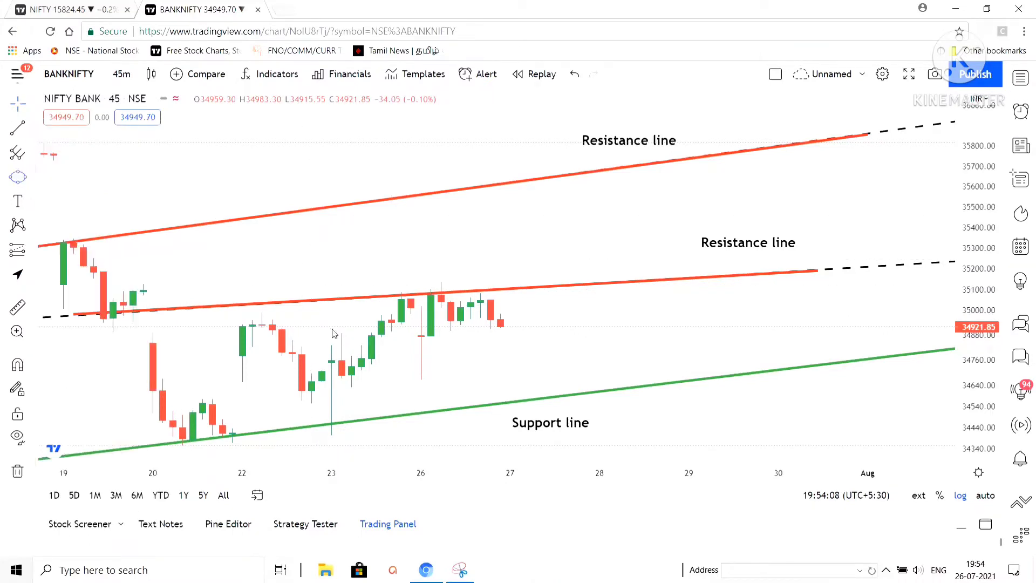
pyautogui.click(331, 360)
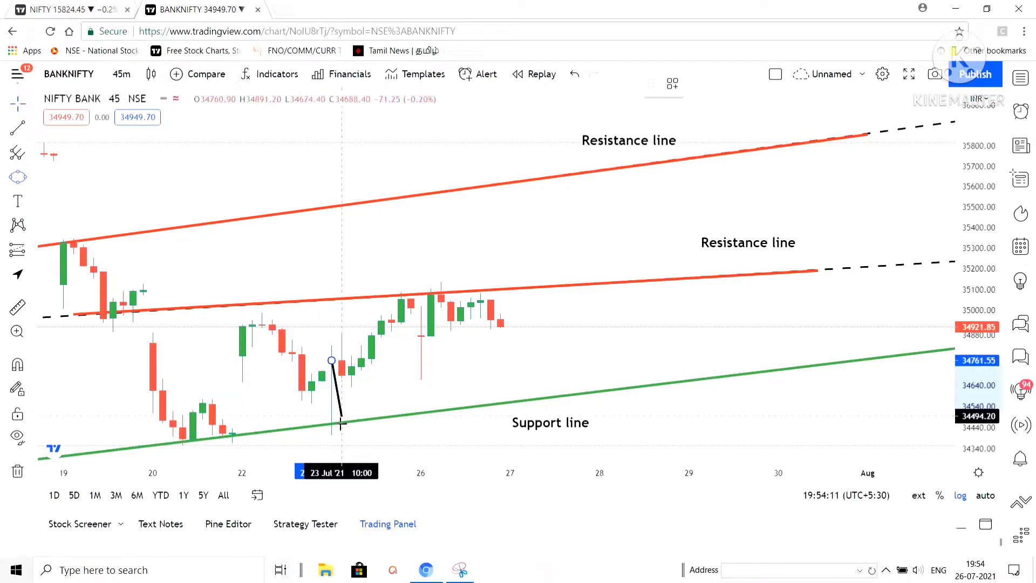
pyautogui.click(331, 442)
pyautogui.click(351, 424)
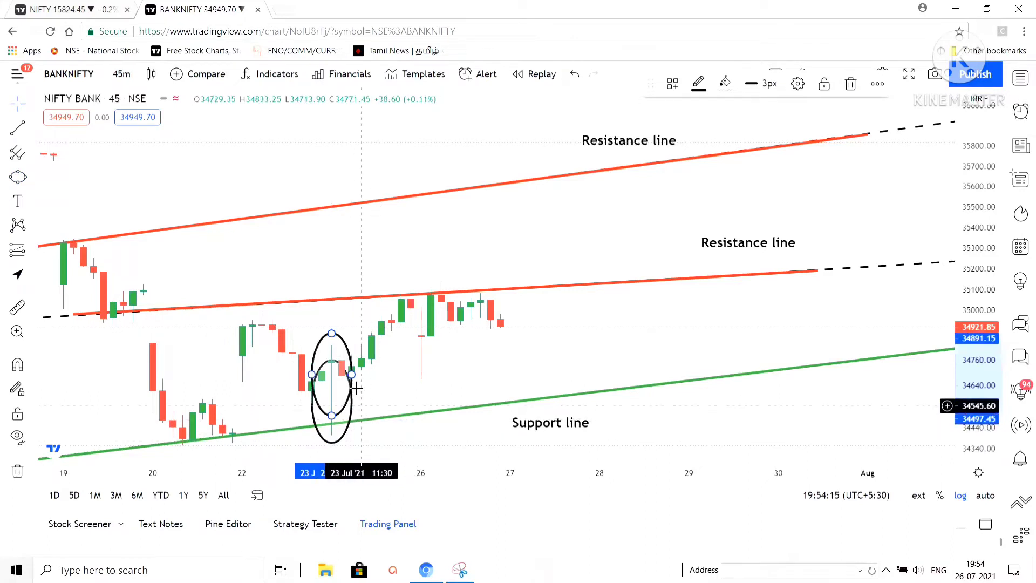
pyautogui.moveTo(345, 367)
pyautogui.mouseDown()
pyautogui.moveTo(434, 325)
pyautogui.moveTo(436, 391)
pyautogui.moveTo(436, 369)
pyautogui.mouseUp()
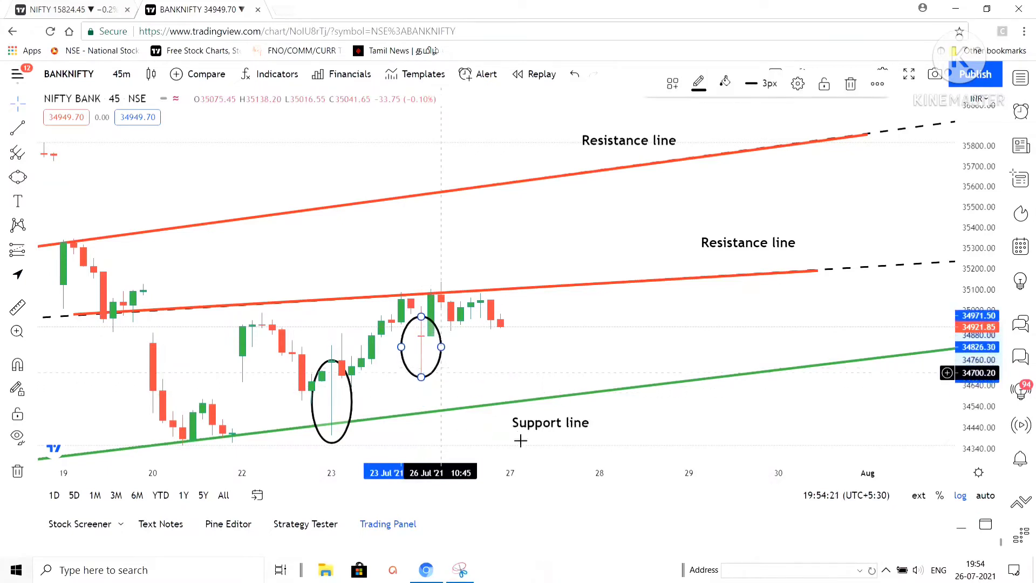
# - Draw two arrows from a shared point below the green line, one to each ellipse around the long-wick candles
pyautogui.moveTo(558, 349); pyautogui.dragTo(567, 294)
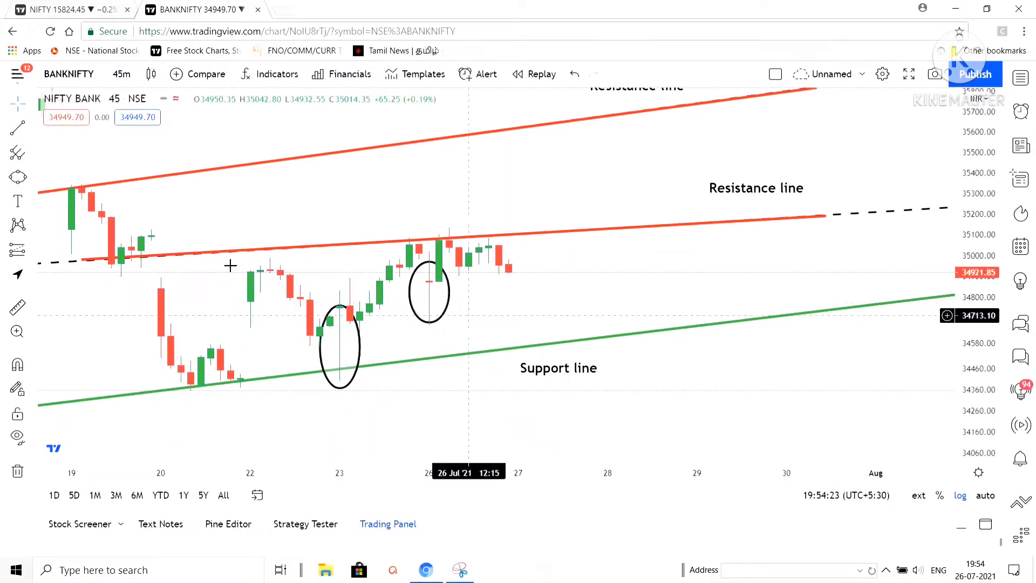
pyautogui.click(33, 127)
pyautogui.click(77, 345)
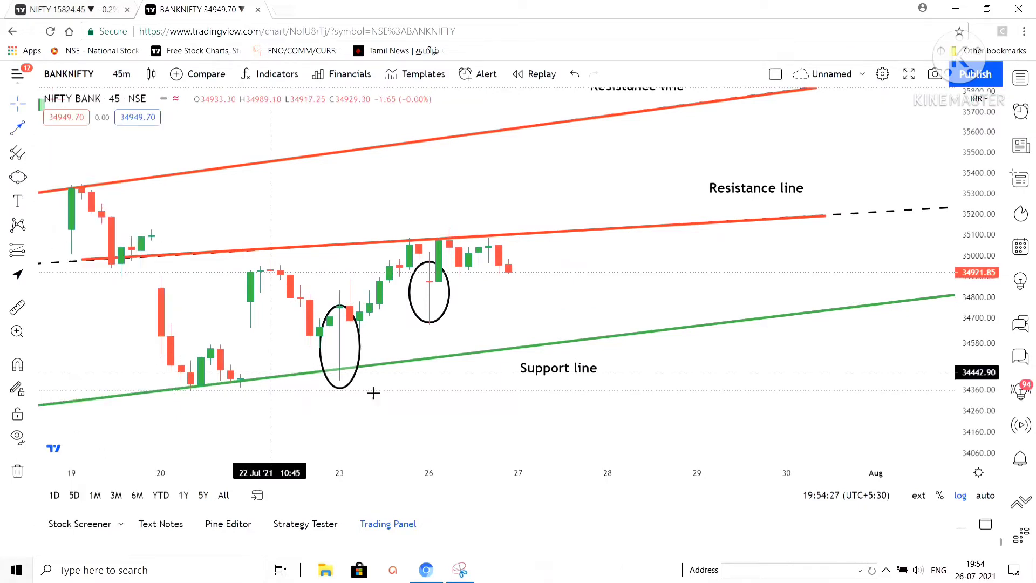
pyautogui.click(419, 391)
pyautogui.click(360, 365)
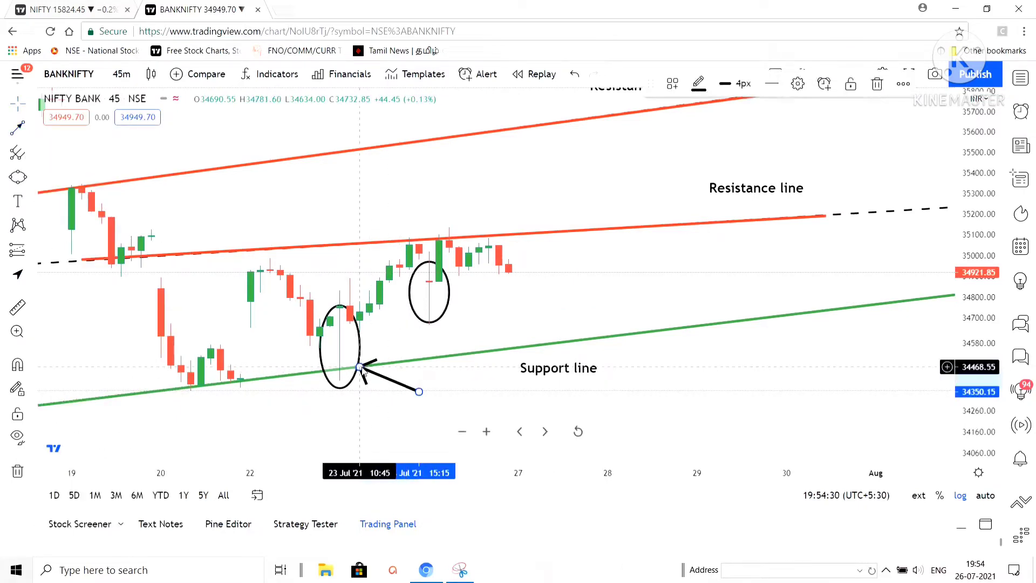
pyautogui.moveTo(362, 372)
pyautogui.mouseDown()
pyautogui.moveTo(383, 352)
pyautogui.moveTo(457, 338)
pyautogui.moveTo(420, 392)
pyautogui.mouseUp()
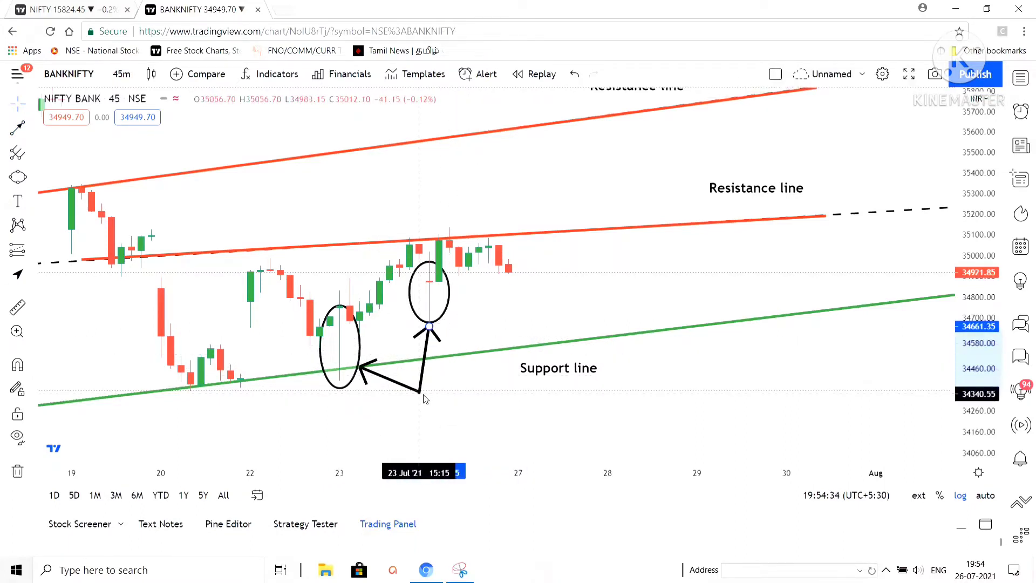
pyautogui.click(310, 400)
# - Add a text label reading "Buying pressure candle" and place it directly beneath the arrows' shared starting point
pyautogui.click(17, 205)
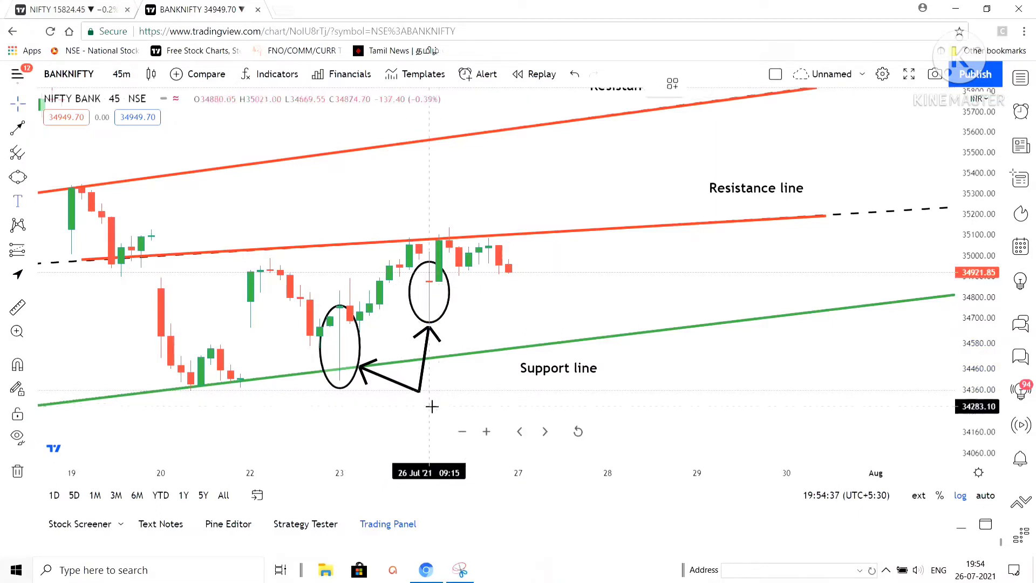
pyautogui.click(488, 406)
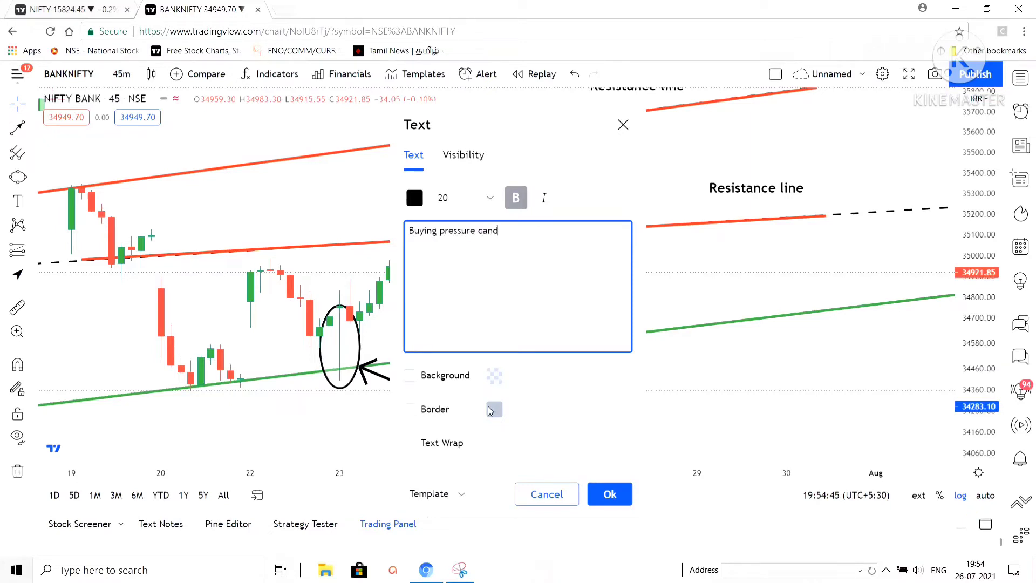
pyautogui.click(610, 493)
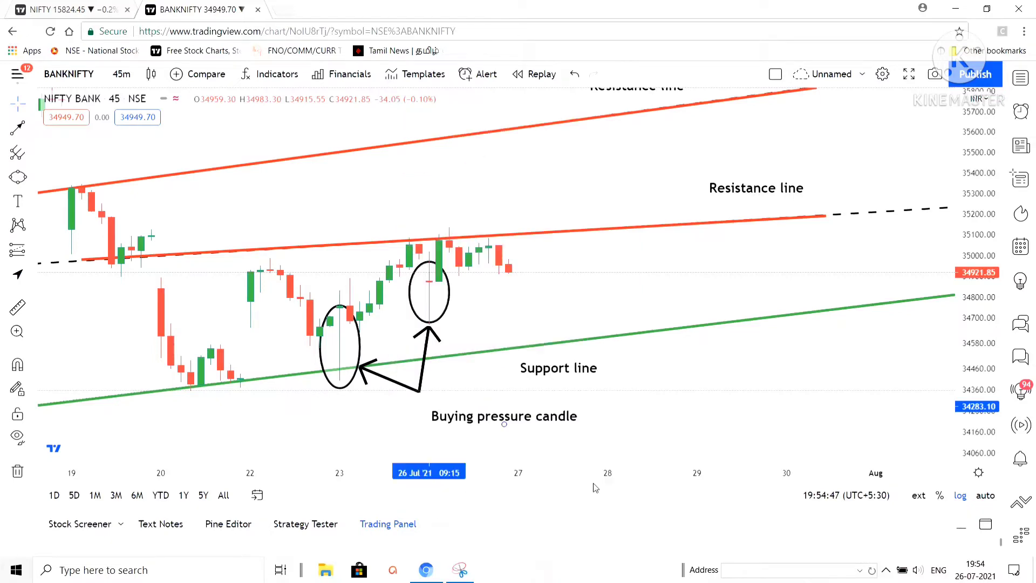
pyautogui.moveTo(477, 425); pyautogui.dragTo(399, 404)
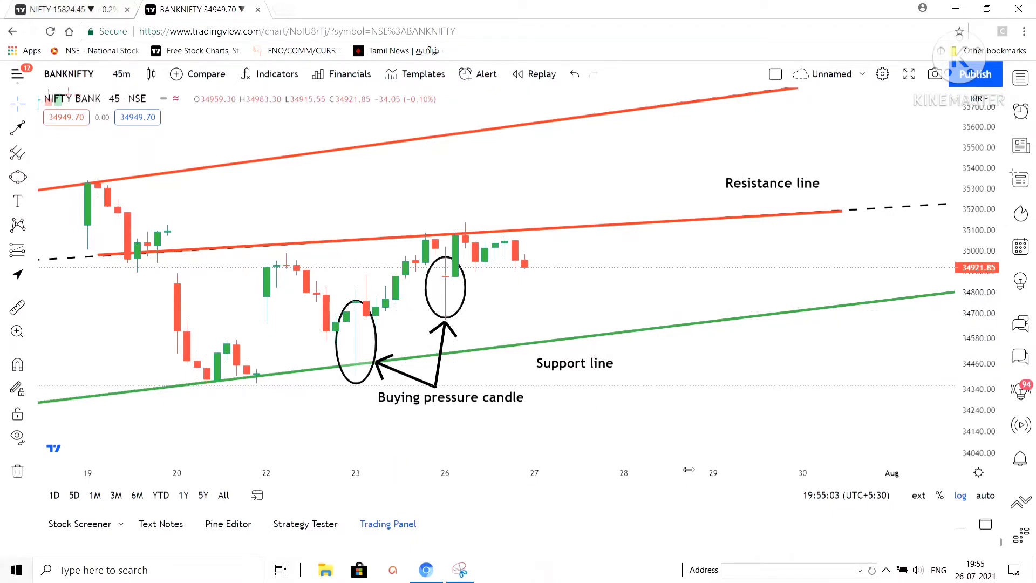
# - Delete the ellipse around the 26 July candle
pyautogui.click(427, 304)
pyautogui.press('Delete')
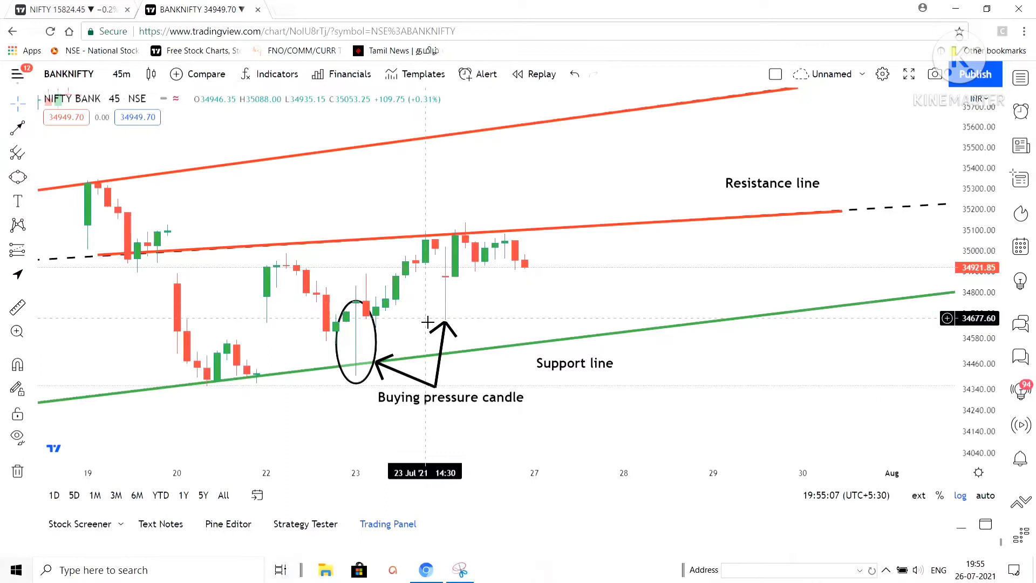
# - Delete both arrows below the green support line together with the "Buying pressure candle" label at their shared starting point
pyautogui.click(439, 356)
pyautogui.press('Delete')
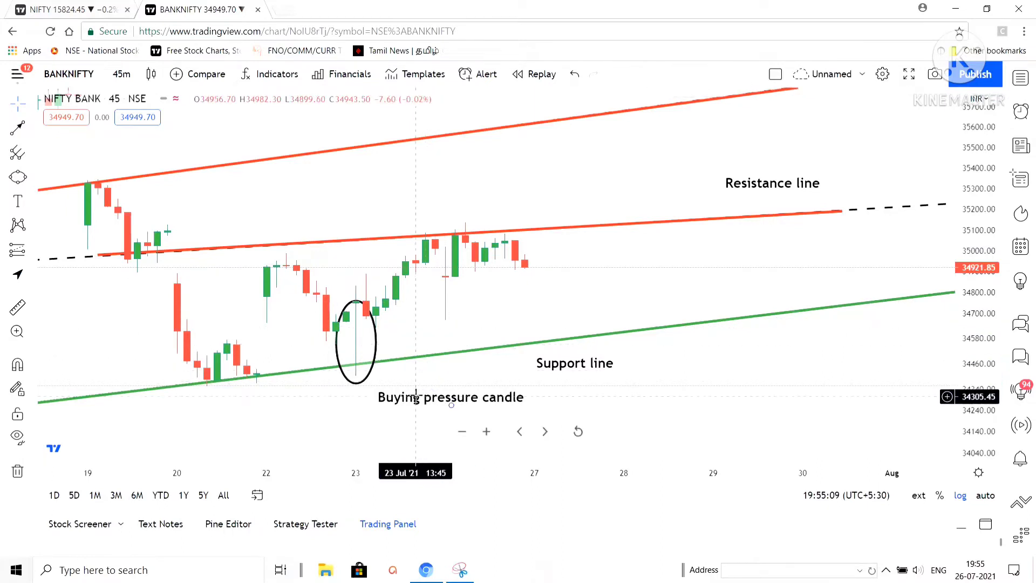
pyautogui.click(432, 397)
pyautogui.press('Delete')
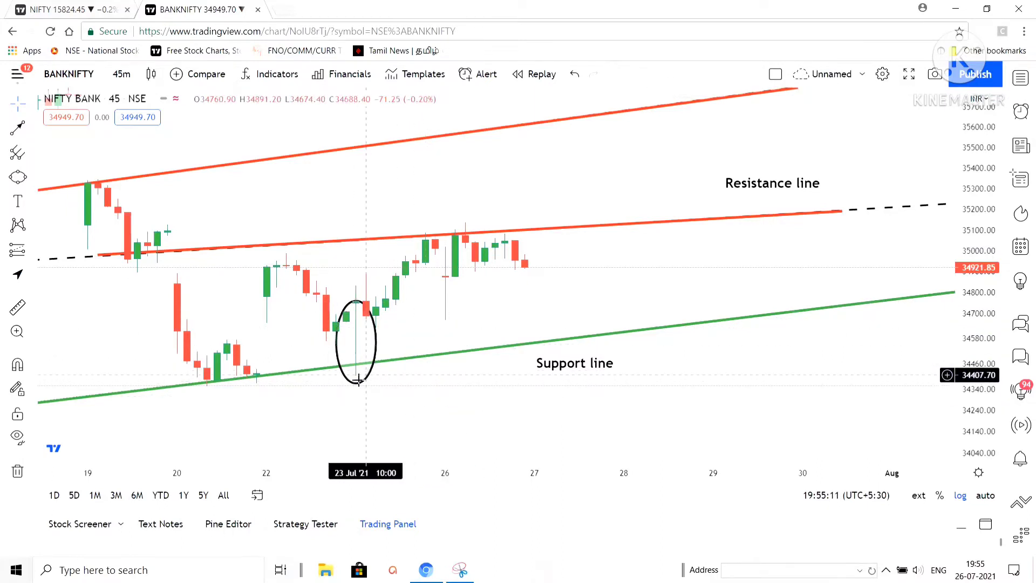
# - Shrink the ellipse at the 23 July open and move it to fit tightly around the tall green 26 July candle
pyautogui.moveTo(356, 384)
pyautogui.mouseDown()
pyautogui.moveTo(358, 350)
pyautogui.moveTo(346, 348)
pyautogui.mouseUp()
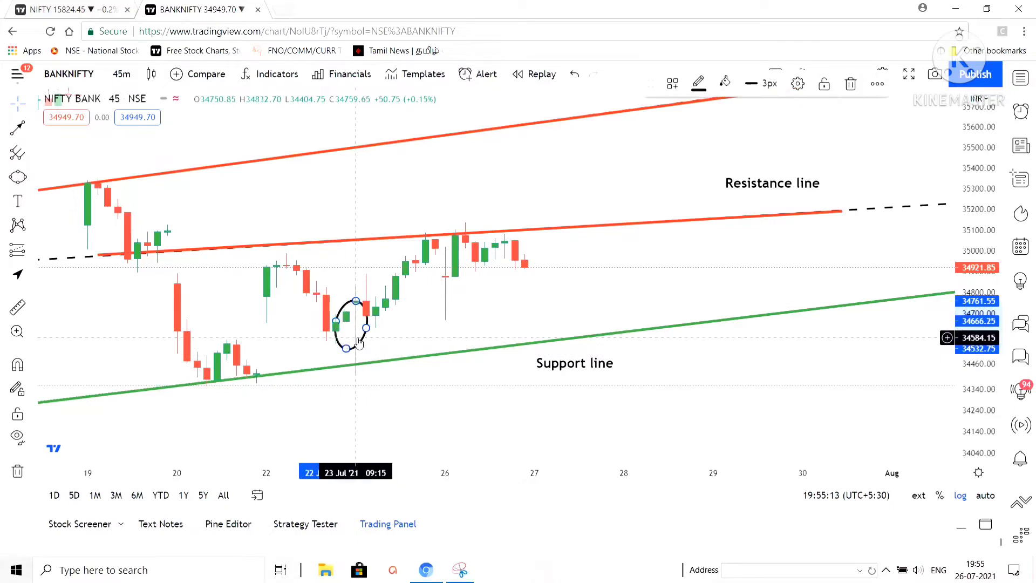
pyautogui.hotkey('ctrl', 'z')
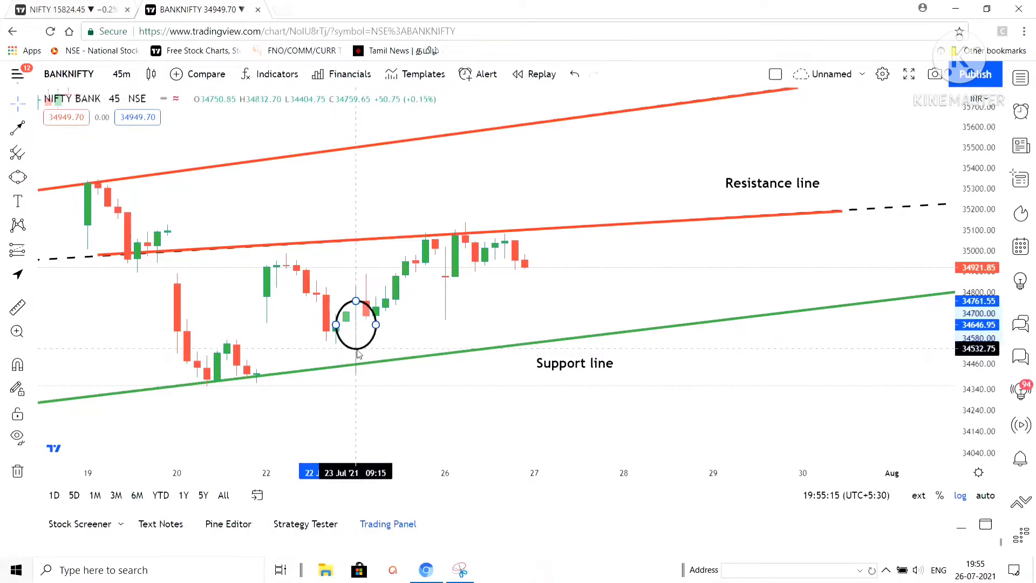
pyautogui.click(376, 325)
pyautogui.moveTo(376, 324)
pyautogui.mouseDown()
pyautogui.moveTo(366, 346)
pyautogui.moveTo(453, 287)
pyautogui.moveTo(461, 265)
pyautogui.moveTo(461, 275)
pyautogui.mouseUp()
pyautogui.click(466, 317)
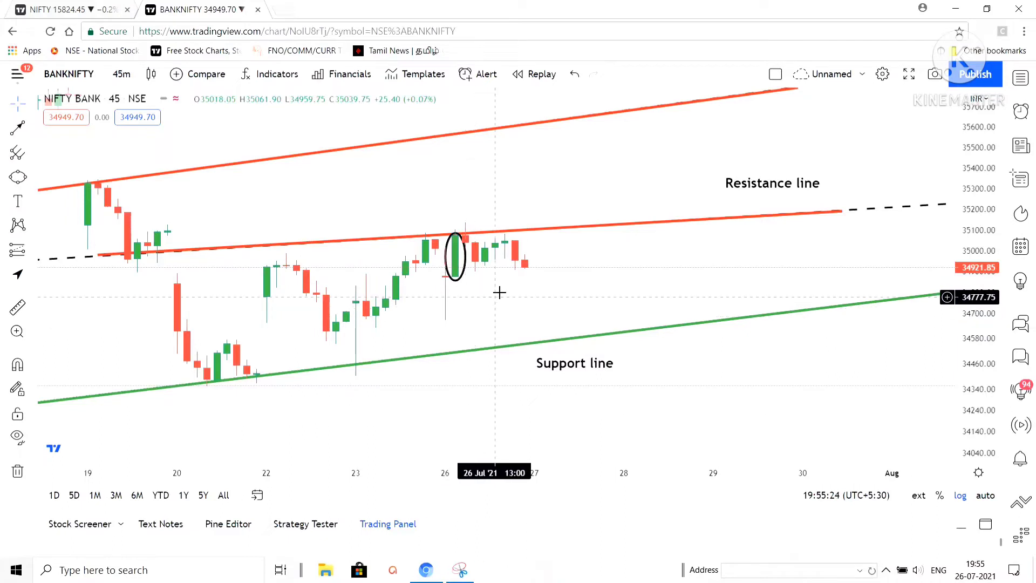
# - Draw an arrow from above the middle resistance line down to the top of the ellipse around the green candle
pyautogui.click(18, 127)
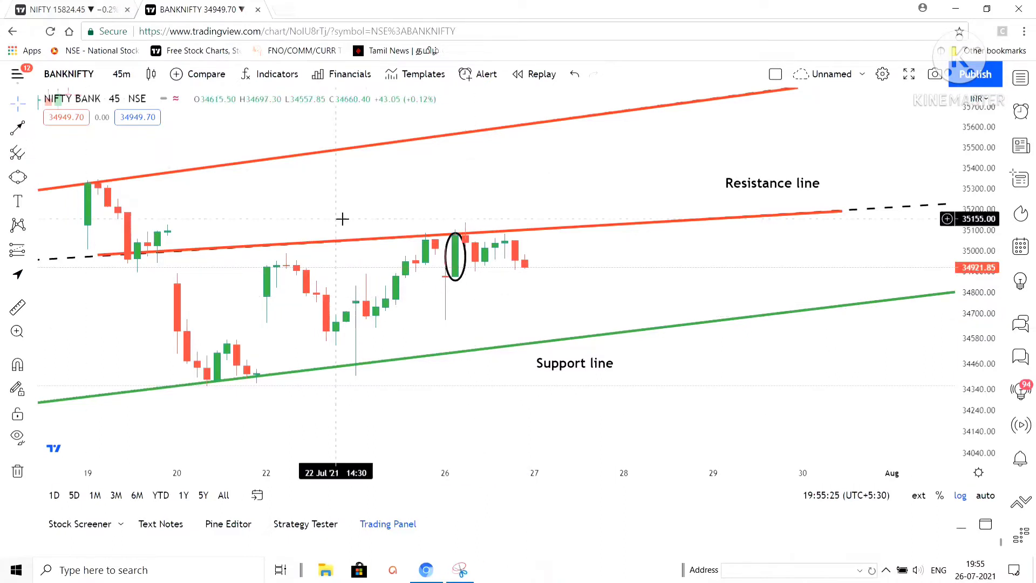
pyautogui.click(396, 192)
pyautogui.click(455, 234)
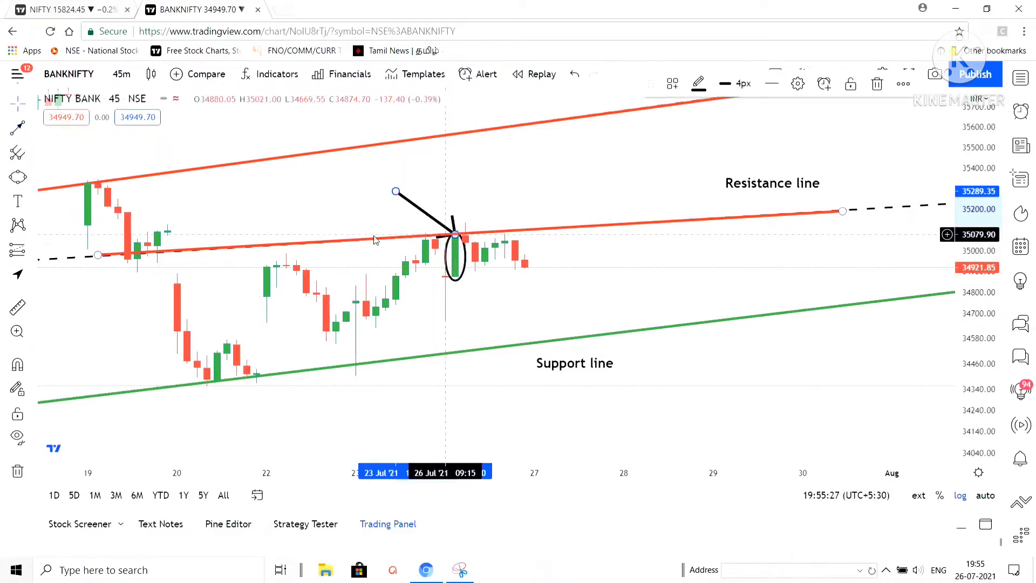
# - Add a text label reading "Power range candle" and place it directly above the arrow's starting point
pyautogui.click(359, 170)
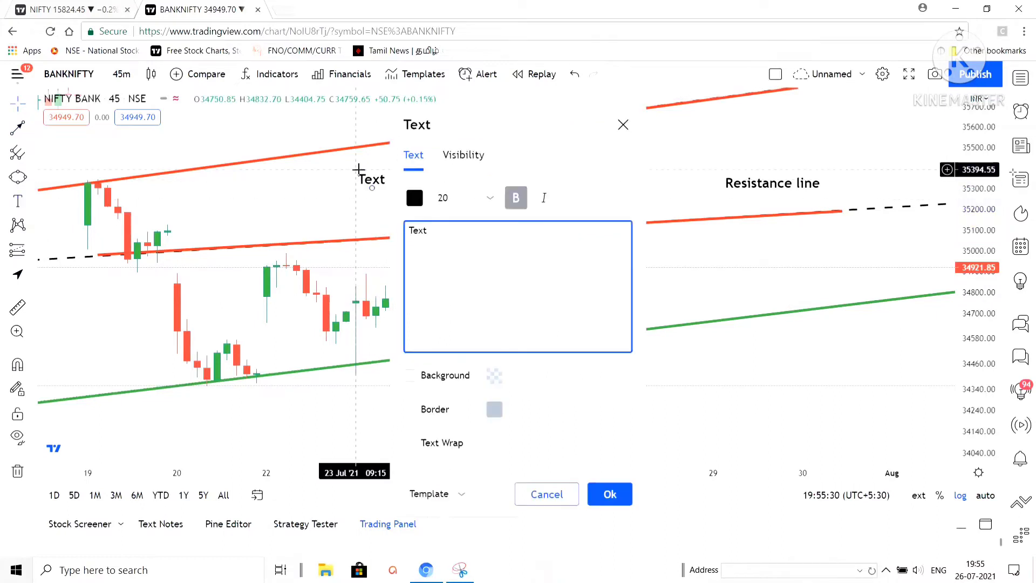
pyautogui.write('Power range candle')
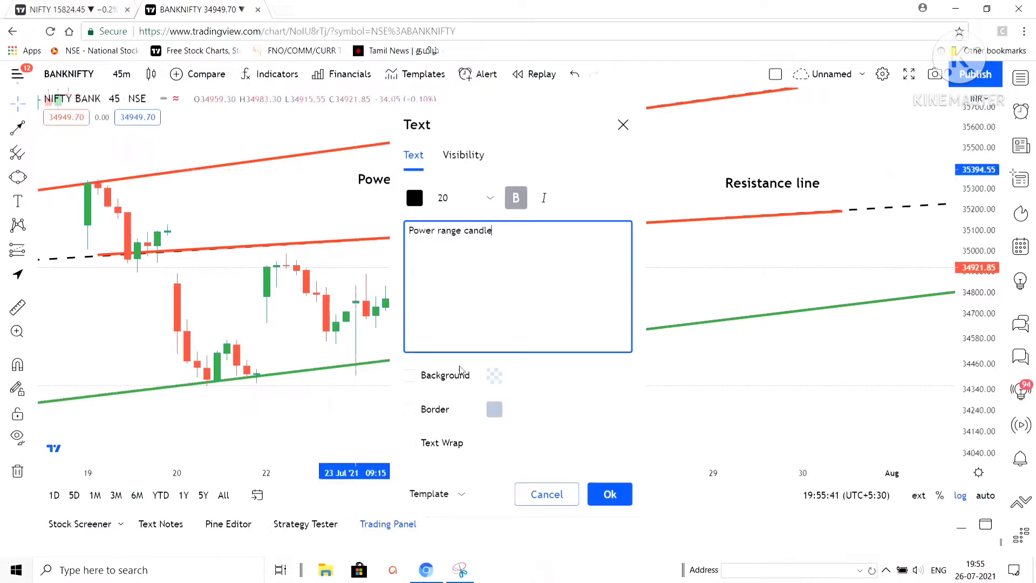
pyautogui.click(610, 495)
pyautogui.moveTo(421, 183); pyautogui.dragTo(382, 186)
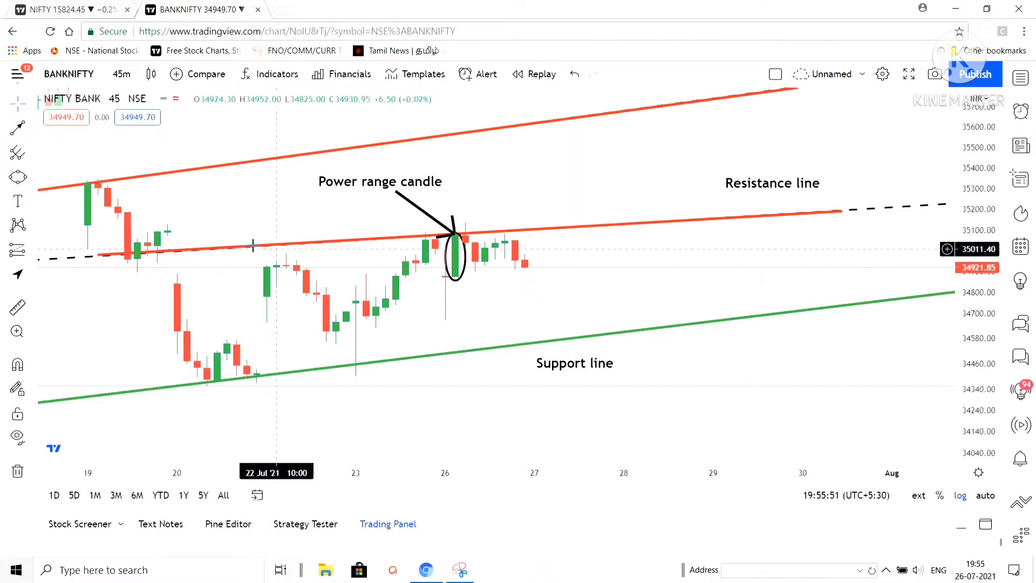
# - Delete the "Power range candle" label and its arrow, keeping the ellipse around the green candle
pyautogui.click(31, 129)
pyautogui.click(463, 225)
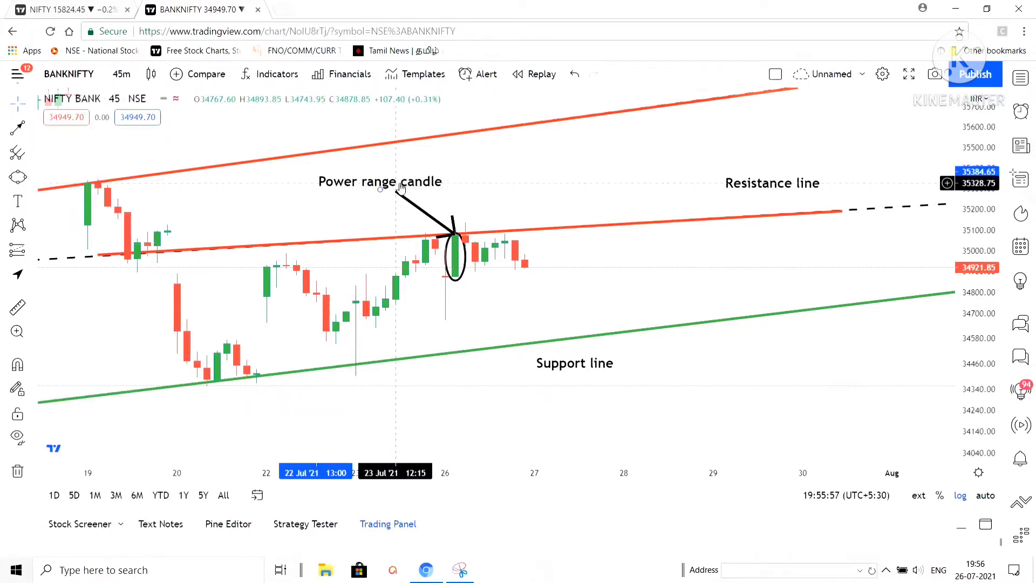
pyautogui.press('Delete')
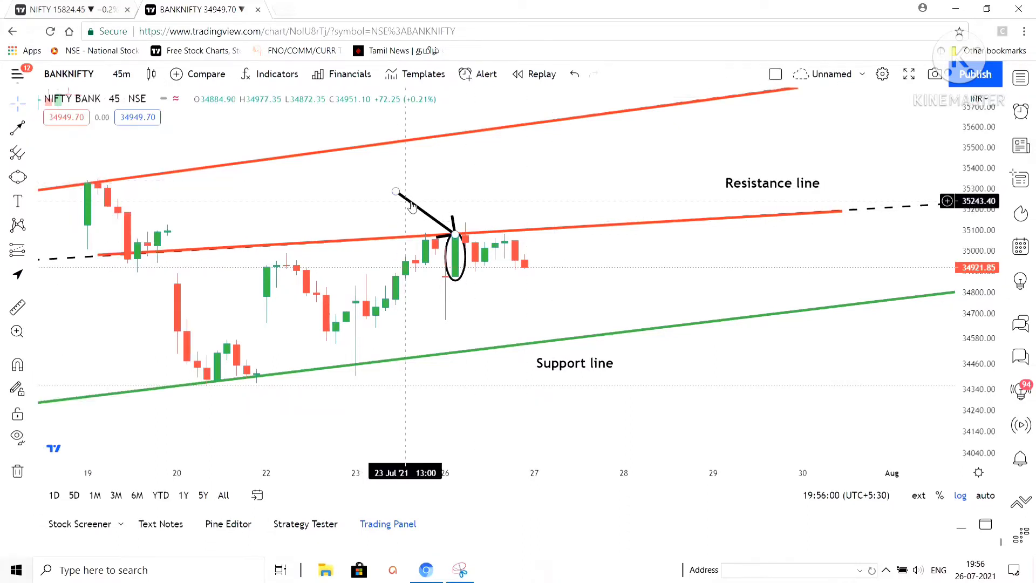
pyautogui.press('Delete')
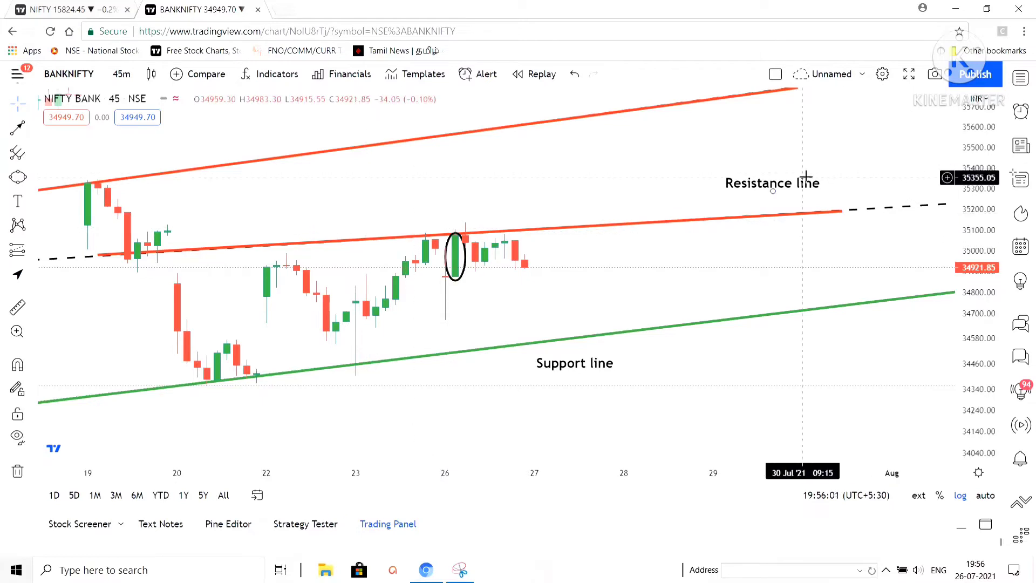
# - Shift the middle resistance line's label toward the line's end and place the text "lot of postive points for up move" above the line
pyautogui.moveTo(669, 196); pyautogui.dragTo(655, 206)
pyautogui.moveTo(730, 200); pyautogui.dragTo(820, 210)
pyautogui.click(18, 200)
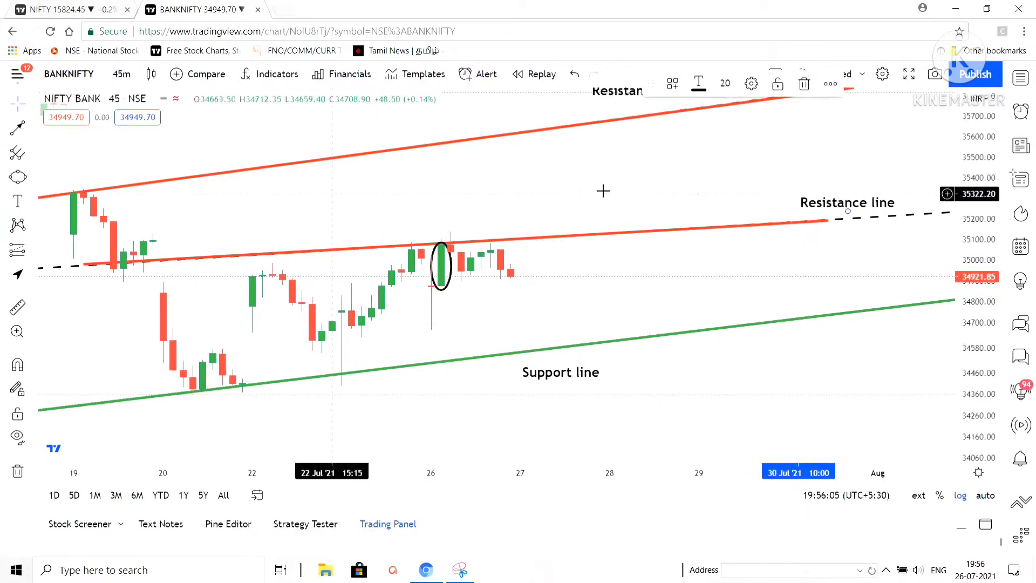
pyautogui.click(571, 203)
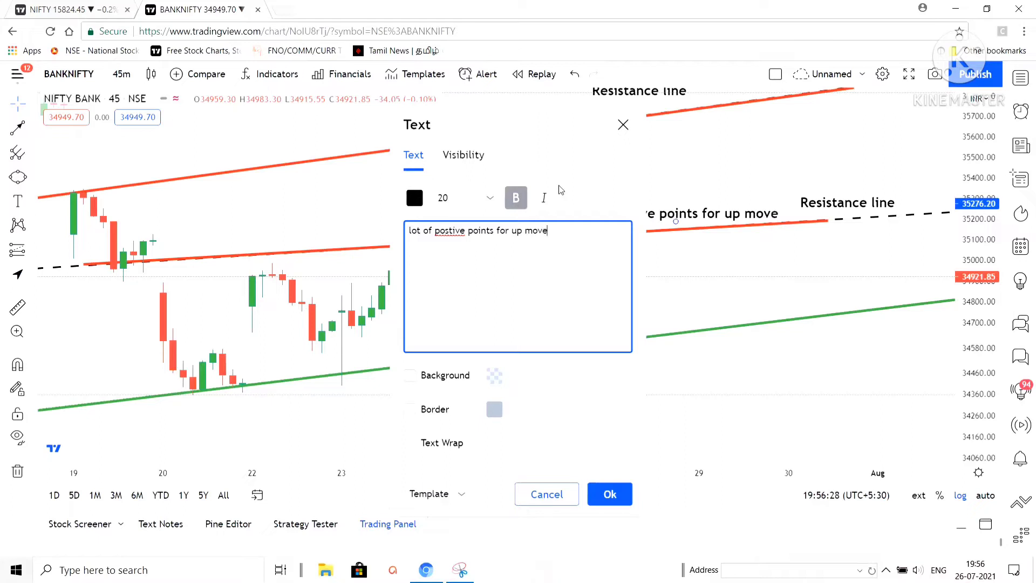
pyautogui.click(609, 493)
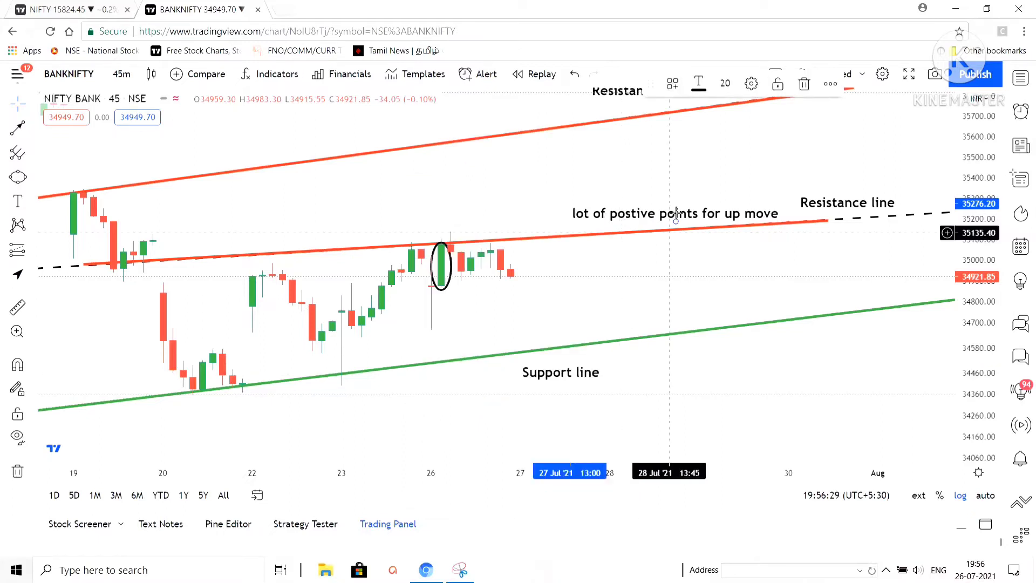
pyautogui.moveTo(665, 218); pyautogui.dragTo(575, 184)
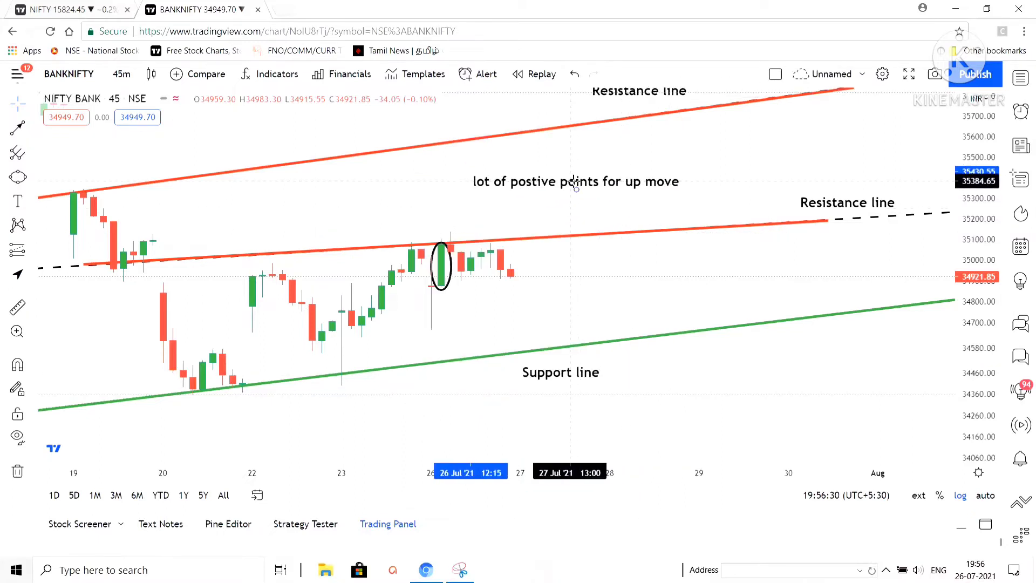
# - Add a second line reading "But market at resistance line" to the text about the up move
pyautogui.click(569, 275)
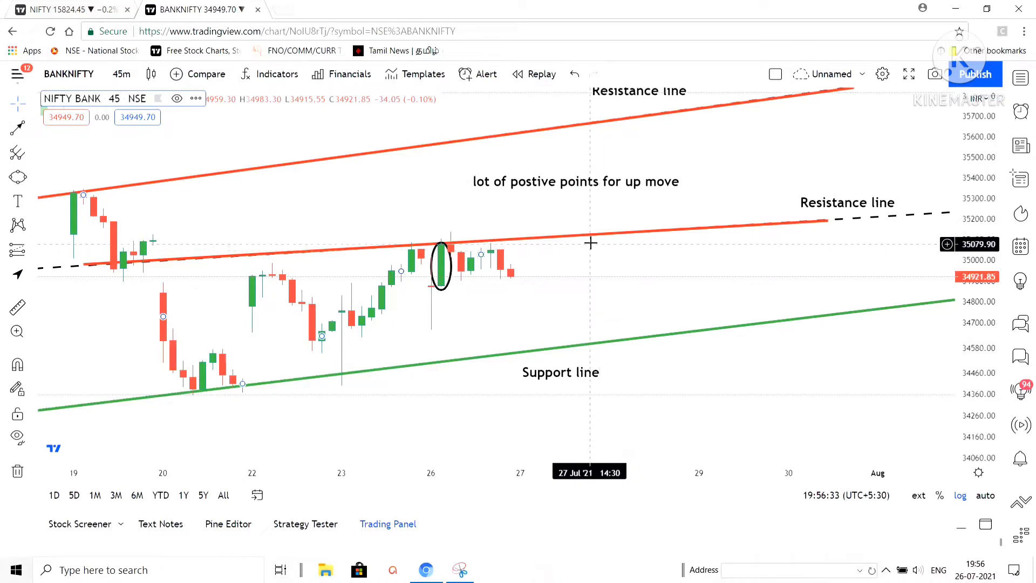
pyautogui.doubleClick(588, 187)
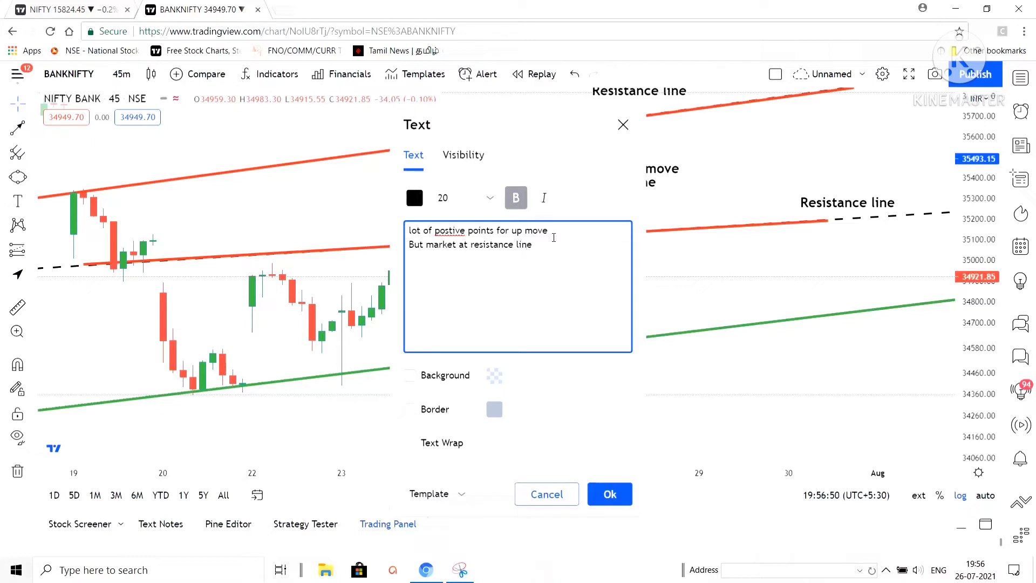
pyautogui.click(610, 494)
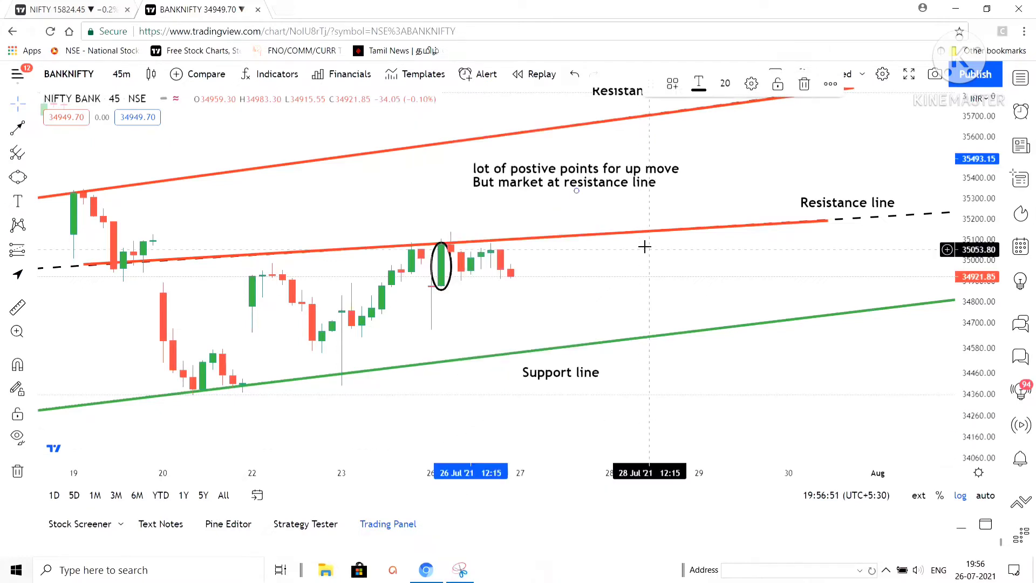
# - Underline "postive points for up move" with a freehand Brush stroke
pyautogui.click(33, 177)
pyautogui.click(76, 204)
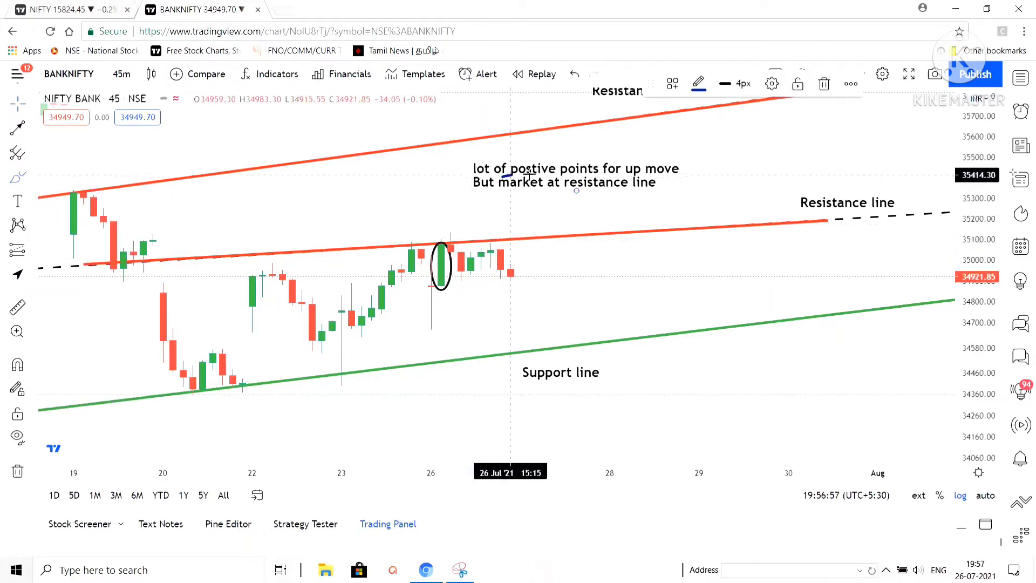
pyautogui.moveTo(502, 178); pyautogui.dragTo(680, 174)
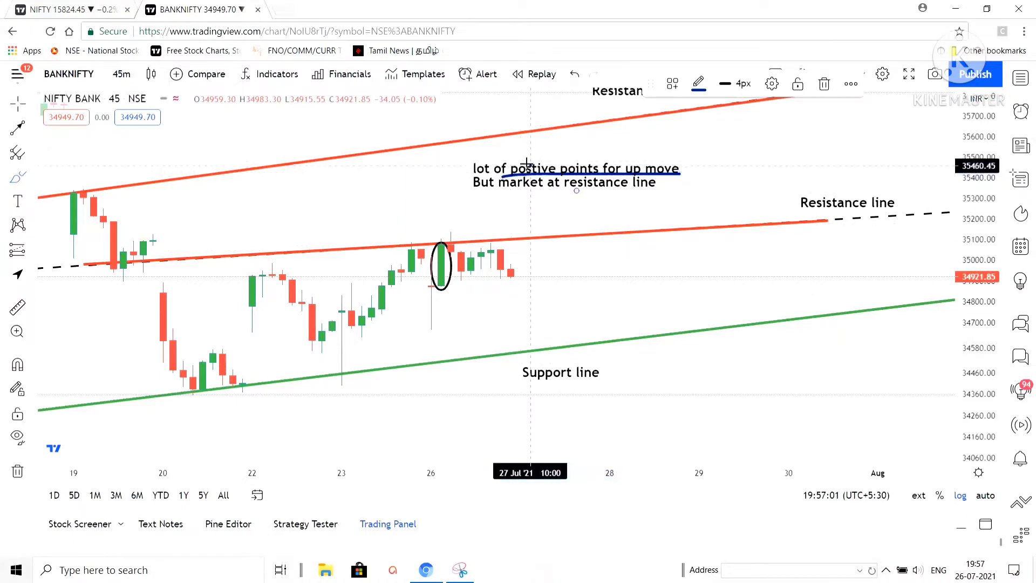
# - Brush loops around the long-wick candles at the 23 and 26 July opens, with a curved arrow from the text to the 23 July loop
pyautogui.moveTo(529, 163)
pyautogui.mouseDown()
pyautogui.moveTo(378, 157)
pyautogui.moveTo(351, 302)
pyautogui.moveTo(324, 352)
pyautogui.moveTo(352, 387)
pyautogui.mouseUp()
pyautogui.moveTo(364, 352); pyautogui.dragTo(353, 293)
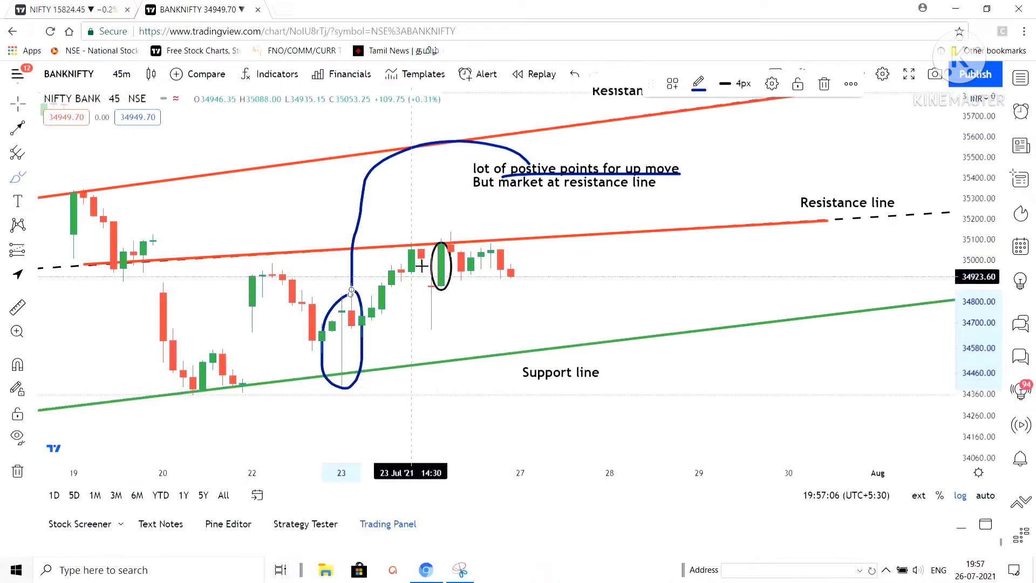
pyautogui.moveTo(431, 257)
pyautogui.mouseDown()
pyautogui.moveTo(413, 332)
pyautogui.moveTo(429, 326)
pyautogui.moveTo(437, 272)
pyautogui.moveTo(442, 306)
pyautogui.moveTo(422, 330)
pyautogui.mouseUp()
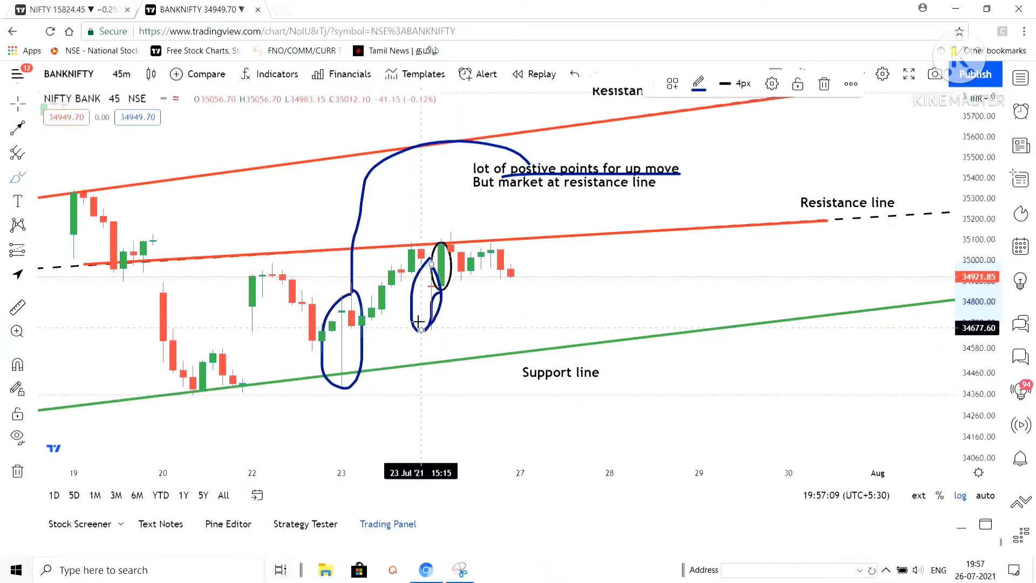
pyautogui.moveTo(334, 274)
pyautogui.mouseDown()
pyautogui.moveTo(354, 287)
pyautogui.moveTo(369, 269)
pyautogui.mouseUp()
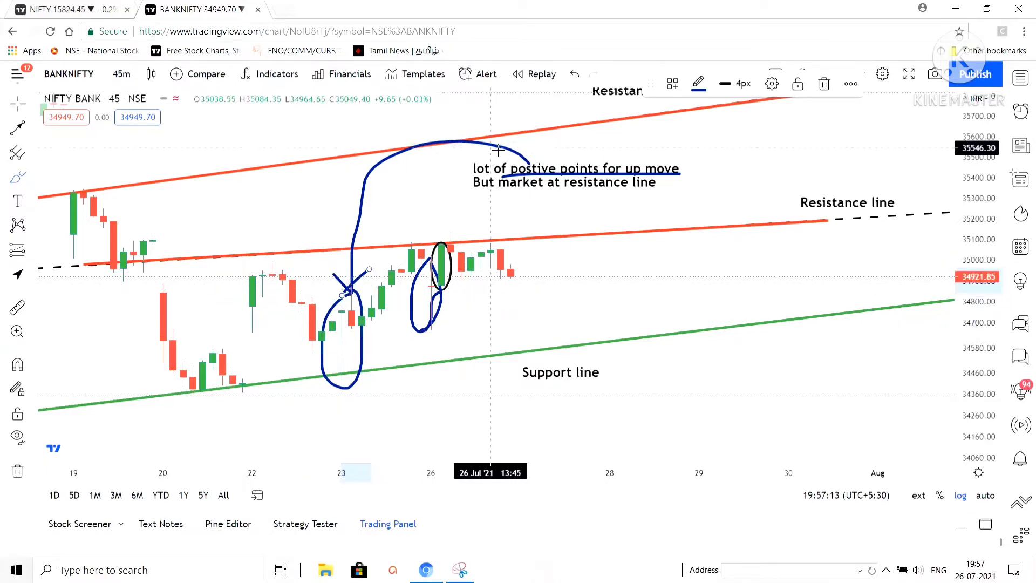
# - Brush two more curved arrows from the text, one to the 26 July loop and one sweeping around to the ellipsed green candle
pyautogui.moveTo(508, 160)
pyautogui.mouseDown()
pyautogui.moveTo(414, 180)
pyautogui.moveTo(404, 243)
pyautogui.moveTo(411, 285)
pyautogui.moveTo(420, 249)
pyautogui.mouseUp()
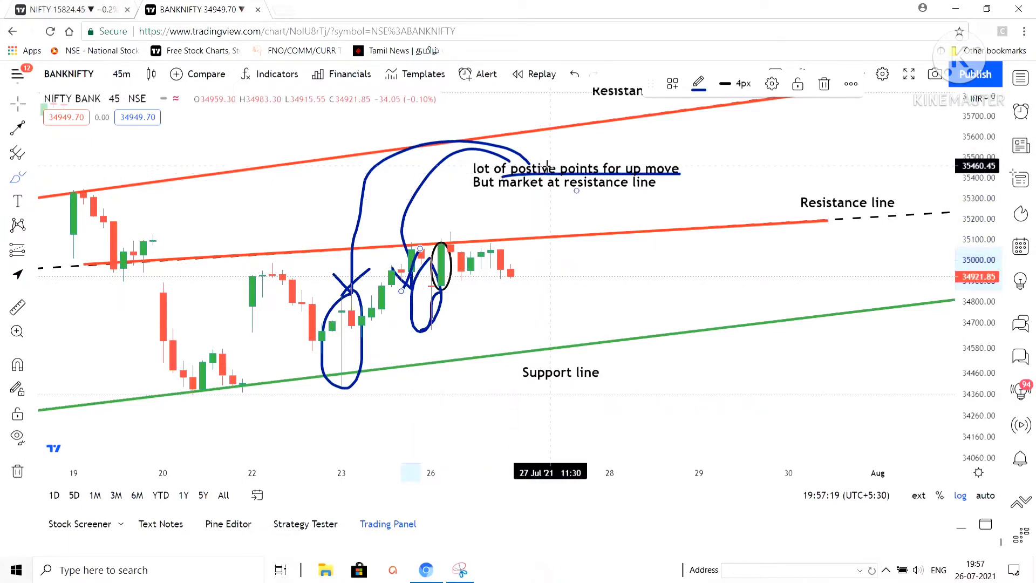
pyautogui.moveTo(544, 143)
pyautogui.mouseDown()
pyautogui.moveTo(464, 130)
pyautogui.moveTo(302, 157)
pyautogui.moveTo(235, 372)
pyautogui.moveTo(420, 358)
pyautogui.moveTo(463, 307)
pyautogui.moveTo(467, 294)
pyautogui.moveTo(452, 282)
pyautogui.moveTo(451, 302)
pyautogui.moveTo(471, 280)
pyautogui.mouseUp()
pyautogui.press('Escape')
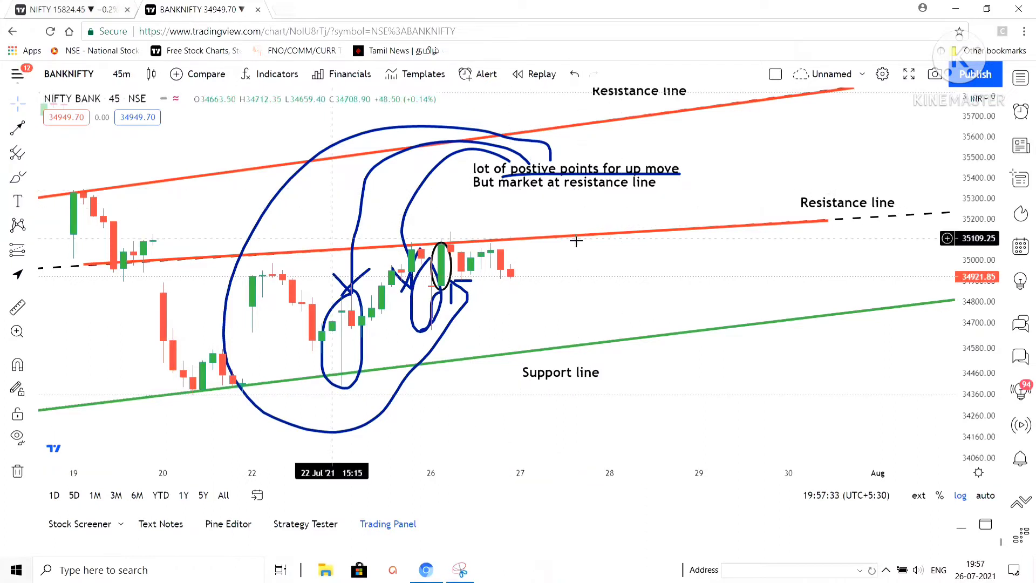
# - Underline "resistance line" in the text's second line and brush a curved arrow from below it to the middle resistance line
pyautogui.moveTo(535, 194)
pyautogui.mouseDown()
pyautogui.moveTo(655, 196)
pyautogui.moveTo(659, 300)
pyautogui.moveTo(572, 248)
pyautogui.moveTo(567, 265)
pyautogui.moveTo(604, 253)
pyautogui.mouseUp()
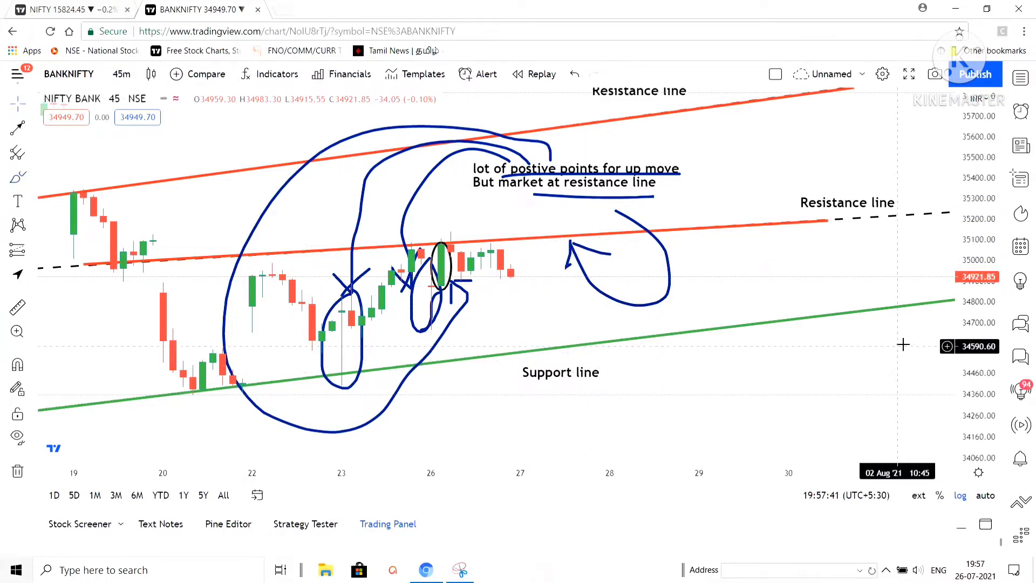
# - Delete the curved arrow pointing at the middle resistance line, its arrowhead strokes, and the underline below the text's second line
pyautogui.click(626, 306)
pyautogui.press('Delete')
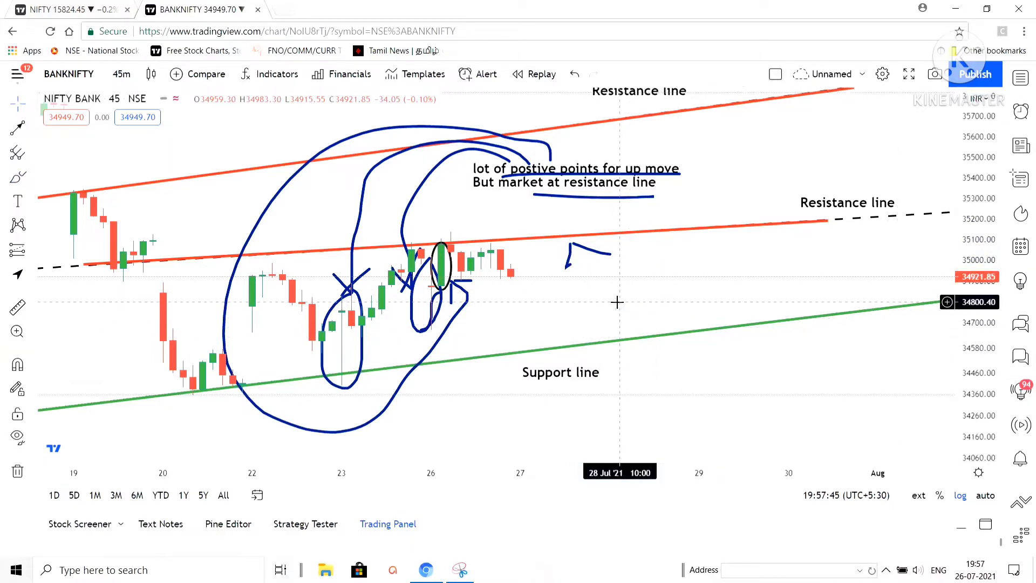
pyautogui.click(568, 259)
pyautogui.press('Delete')
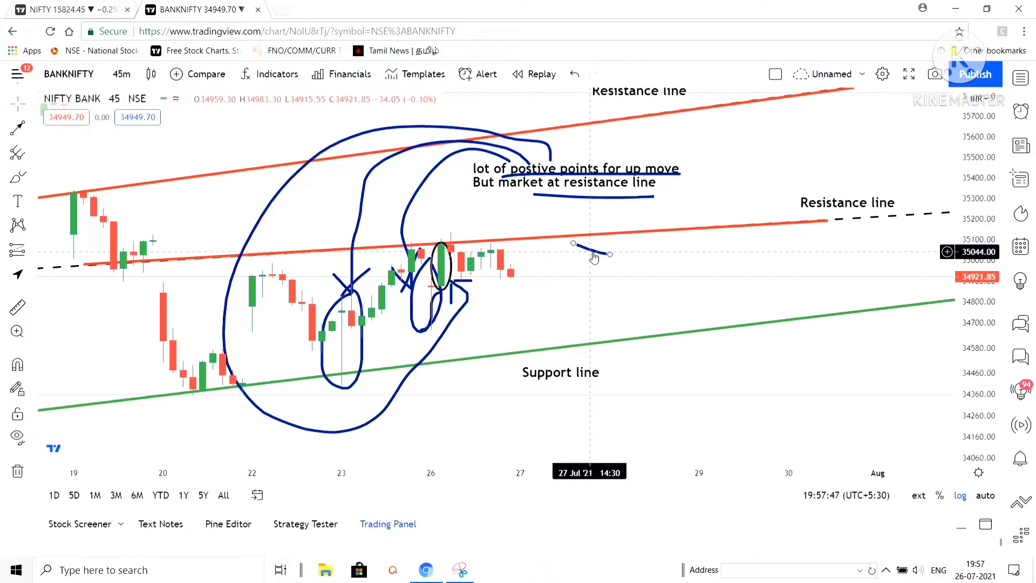
pyautogui.press('Delete')
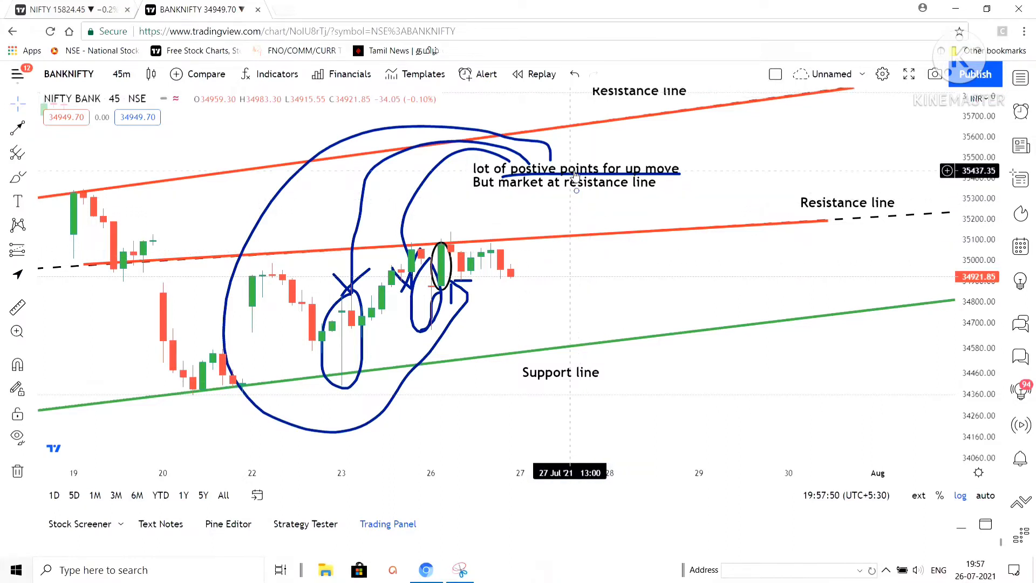
# - Delete the two-line text about the up move and the remaining underline across it
pyautogui.click(577, 176)
pyautogui.press('Delete')
pyautogui.click(536, 174)
pyautogui.press('Delete')
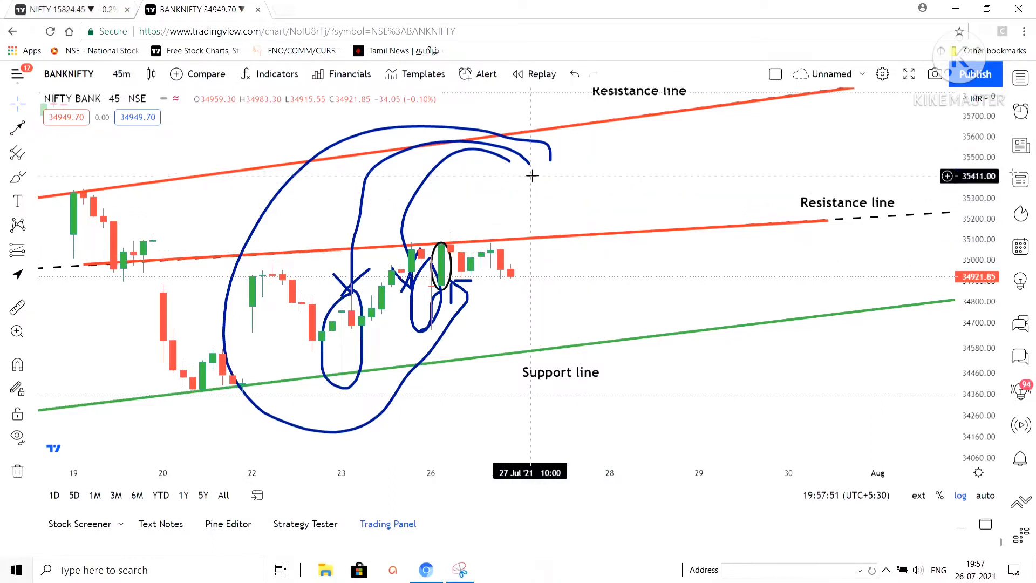
# - Delete the three remaining curved arrows, including the large one sweeping around to the ellipsed green candle
pyautogui.click(459, 157)
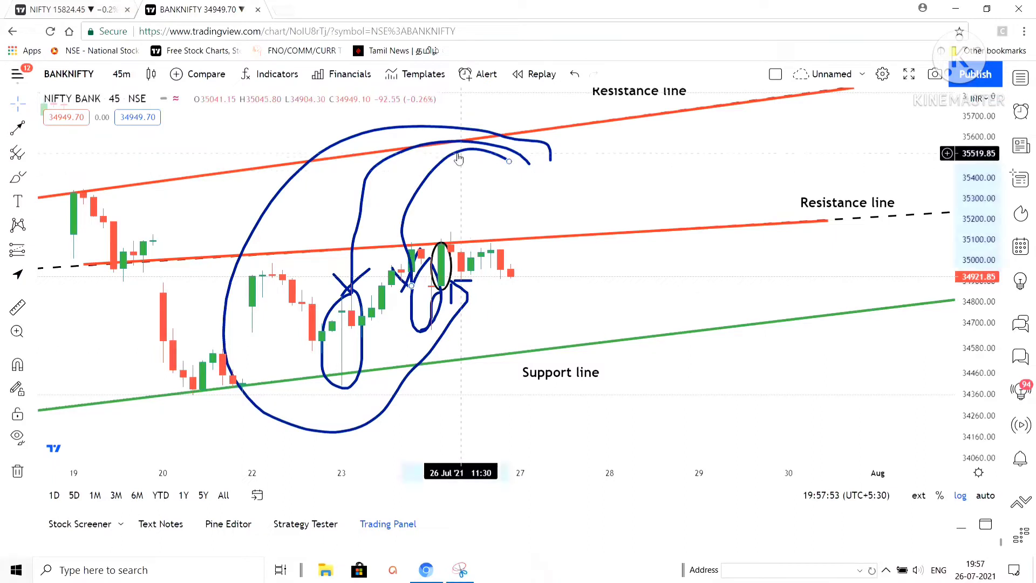
pyautogui.press('Delete')
pyautogui.click(370, 169)
pyautogui.press('Delete')
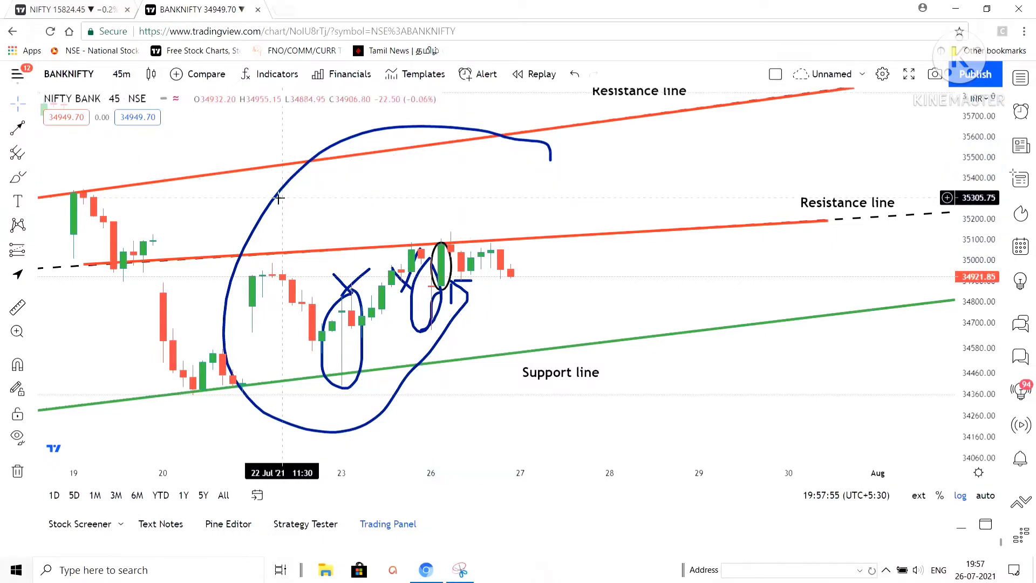
pyautogui.press('Delete')
# - Delete the crossed arrowhead strokes above the 23 July candles and the loop drawn around them
pyautogui.click(346, 289)
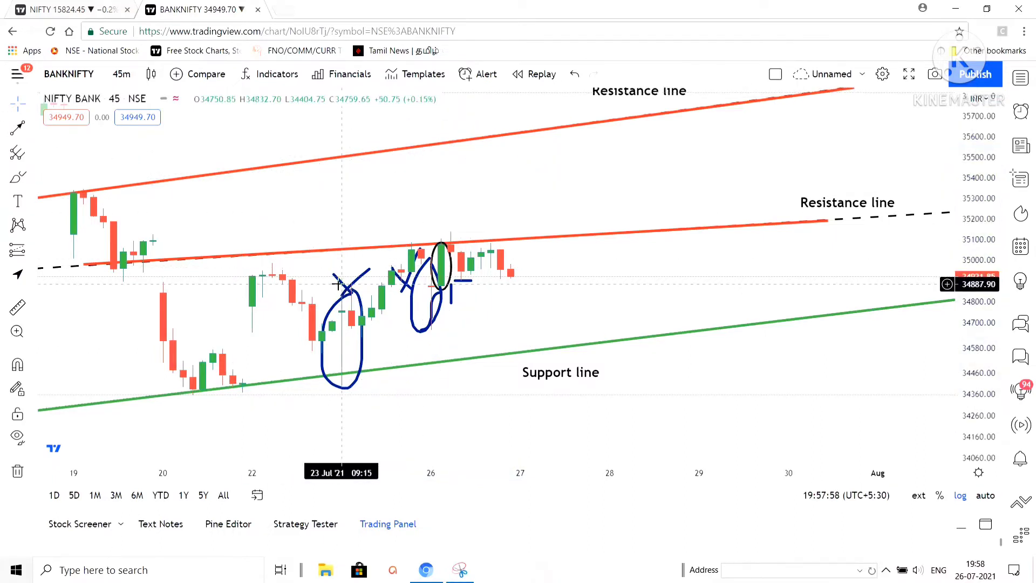
pyautogui.press('Delete')
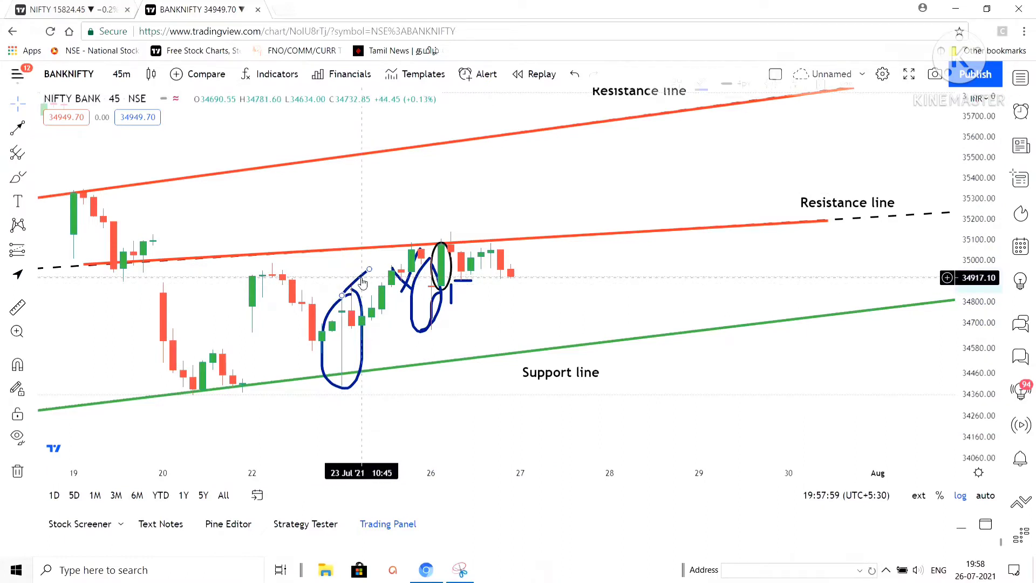
pyautogui.press('Delete')
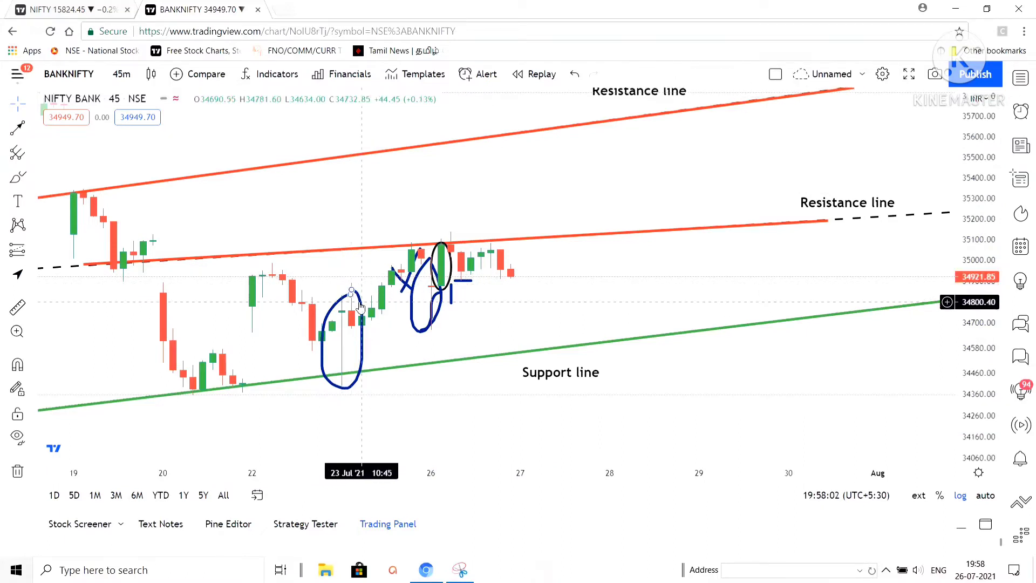
pyautogui.press('Delete')
# - Delete the 26 July loop strokes and the arrowhead strokes around it, keeping the black ellipse on the green candle
pyautogui.press('Delete')
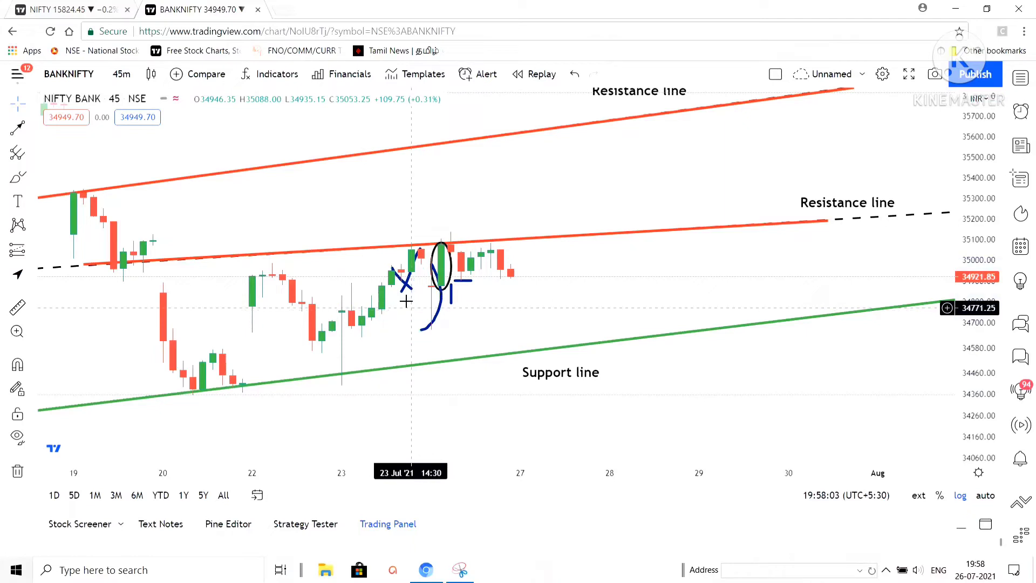
pyautogui.press('Delete')
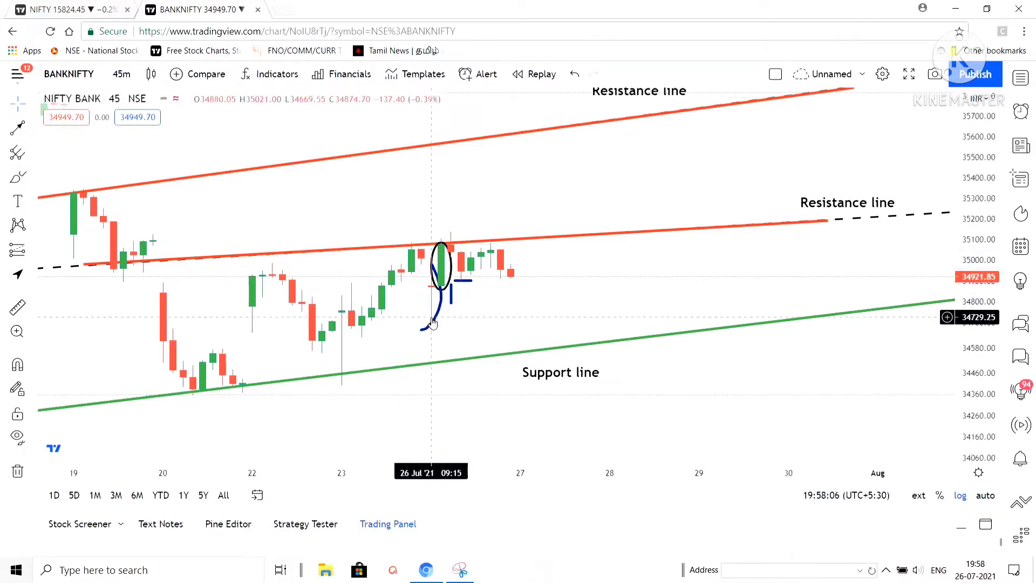
pyautogui.press('Delete')
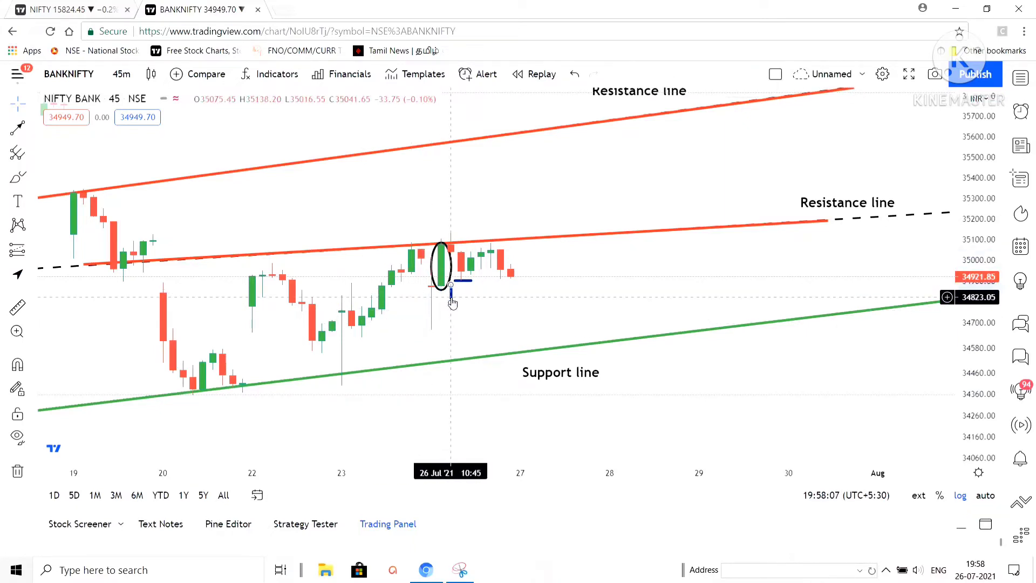
pyautogui.press('Delete')
pyautogui.press('Delete')
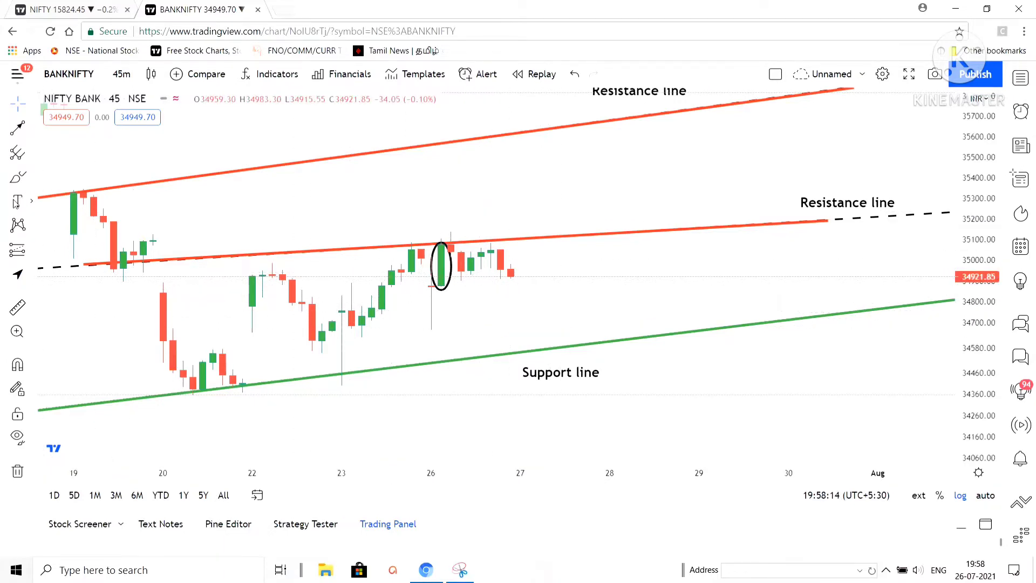
# - Move the middle line's "Resistance line" label further along its dashed extension, to around the start of August
pyautogui.moveTo(573, 266); pyautogui.dragTo(393, 275)
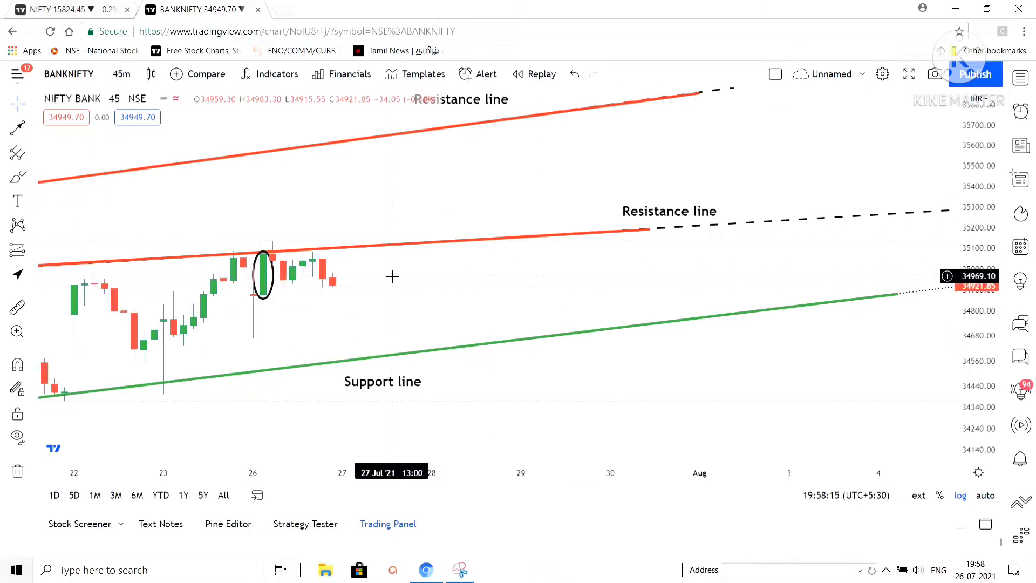
pyautogui.moveTo(739, 197); pyautogui.dragTo(749, 196)
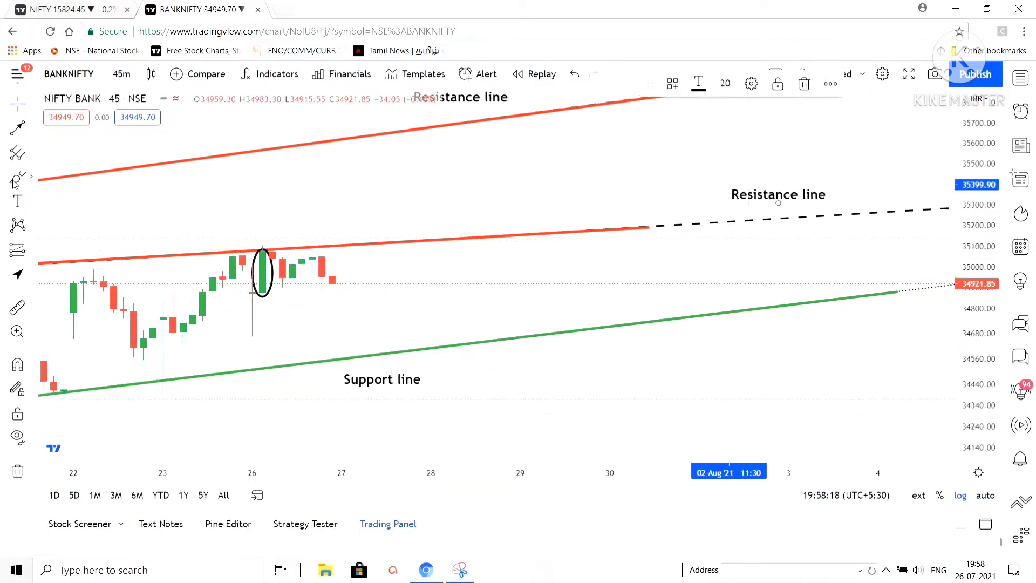
pyautogui.click(409, 205)
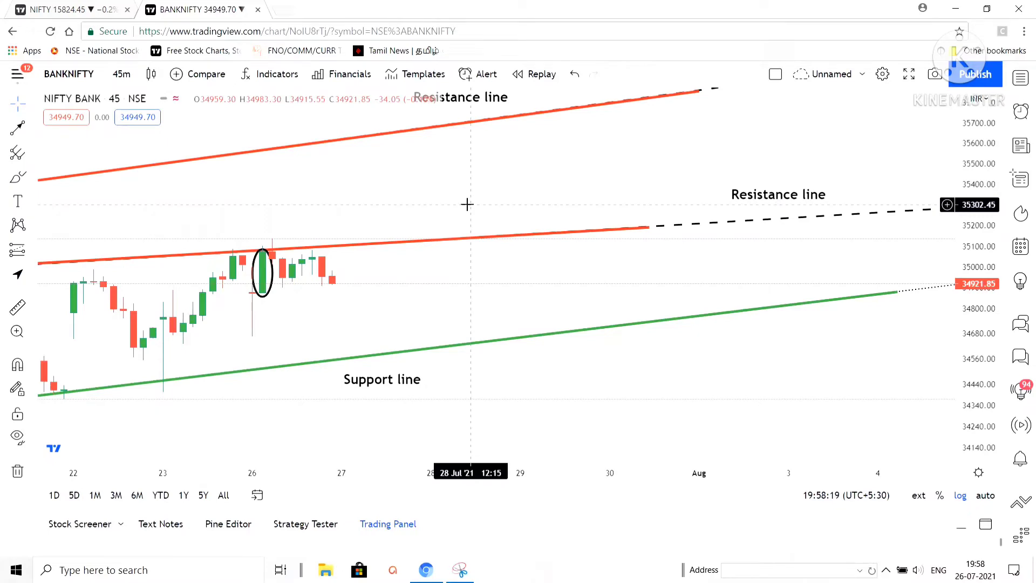
pyautogui.write('mo')
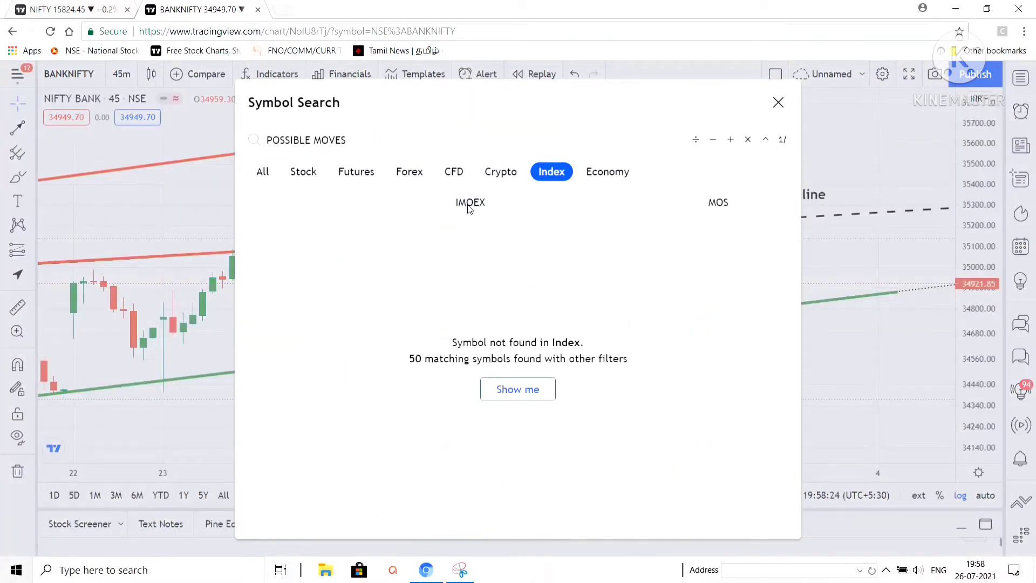
pyautogui.click(778, 102)
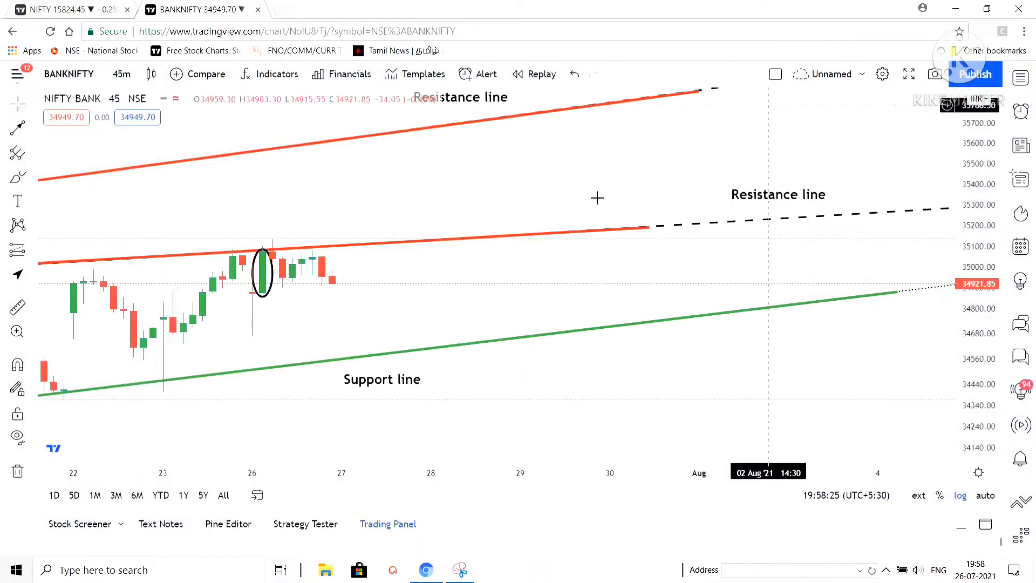
# - Add the bold size 20 text "possible moves" above the middle resistance line around 28 July
pyautogui.click(18, 204)
pyautogui.click(420, 212)
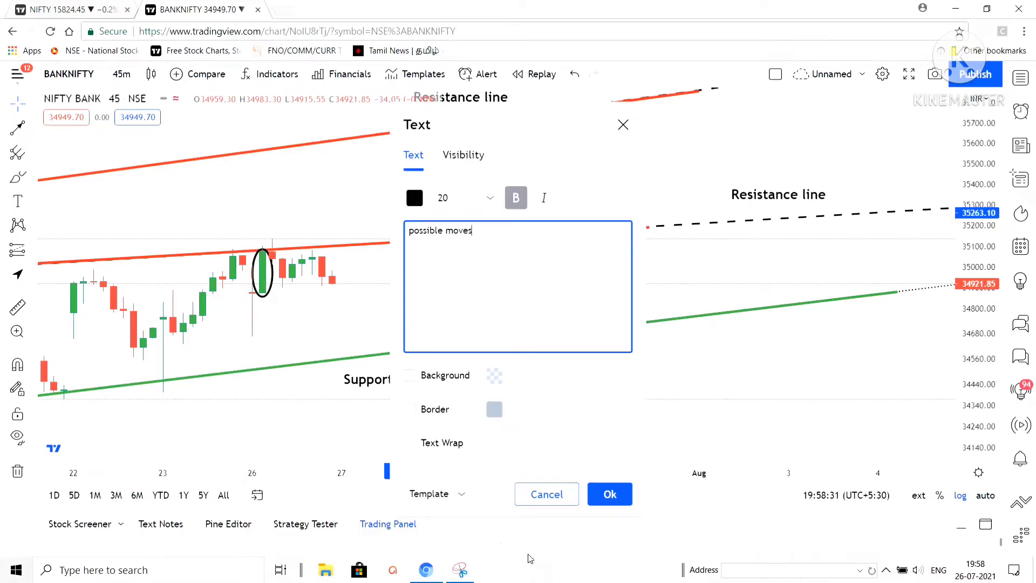
pyautogui.click(610, 494)
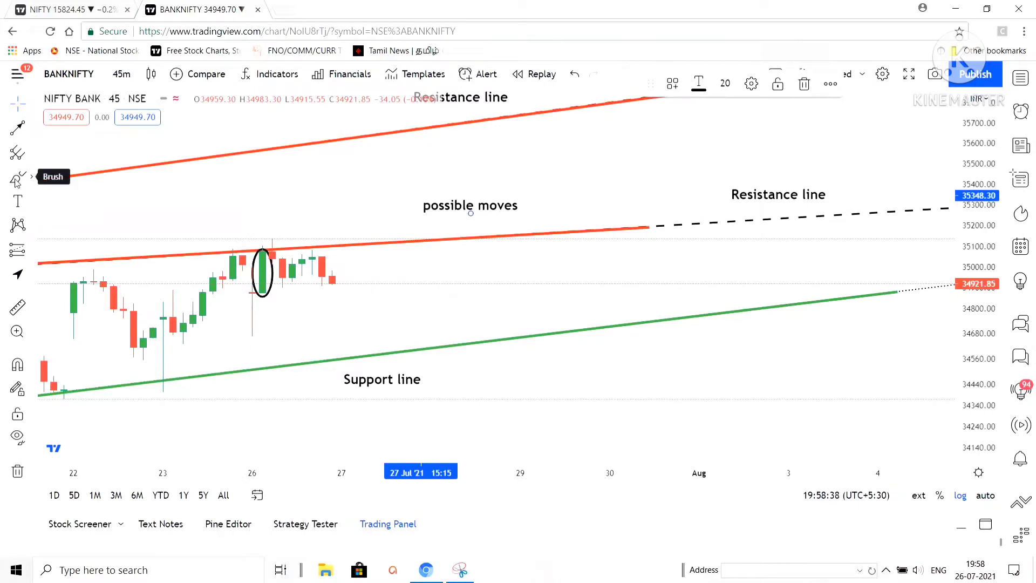
# - Draw a zigzag path arrow from the last candle down to the green support line around 28 July
pyautogui.click(31, 177)
pyautogui.click(84, 233)
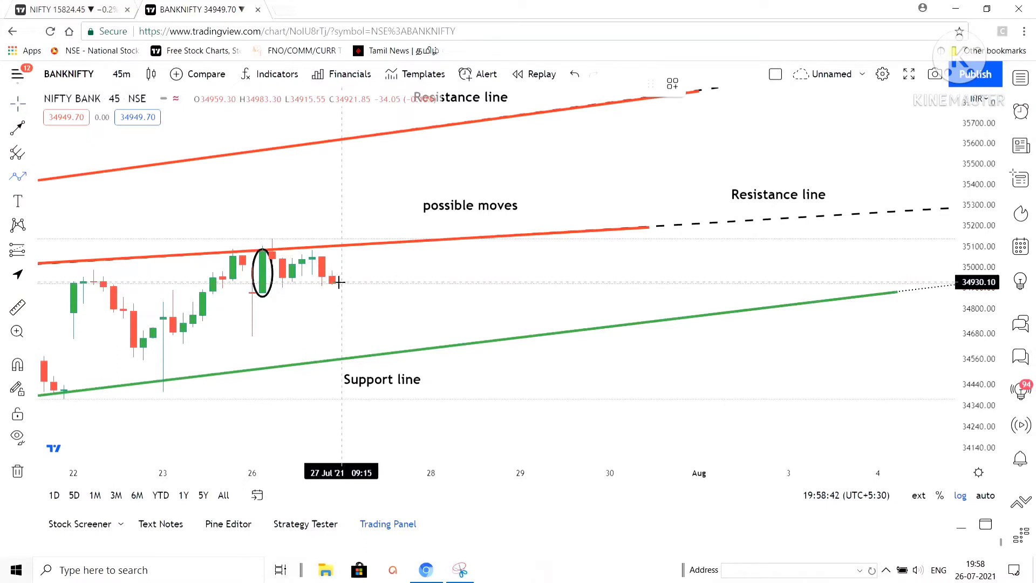
pyautogui.click(352, 267)
pyautogui.click(362, 288)
pyautogui.click(391, 274)
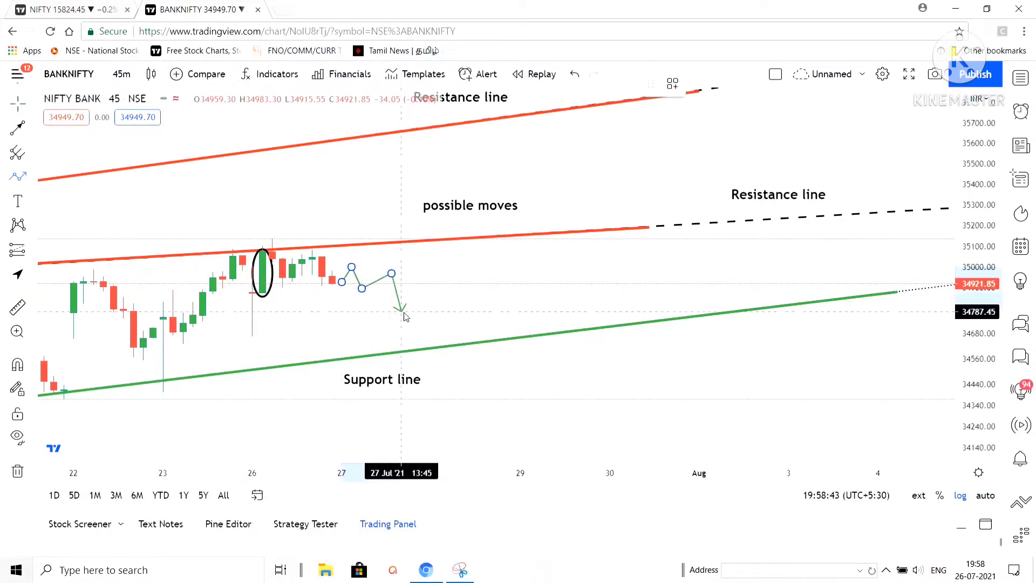
pyautogui.click(401, 315)
pyautogui.click(431, 306)
pyautogui.click(450, 345)
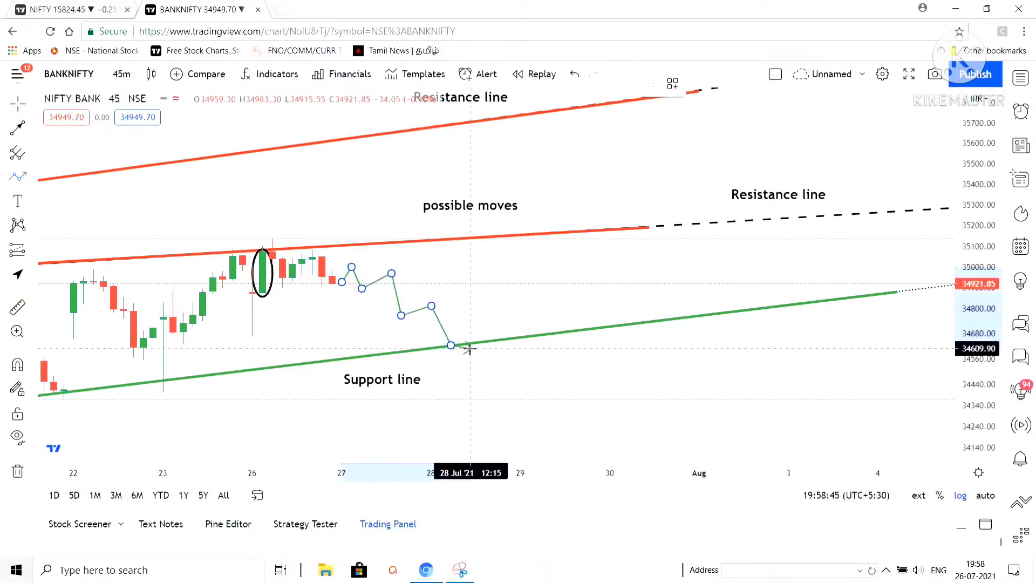
pyautogui.press('Escape')
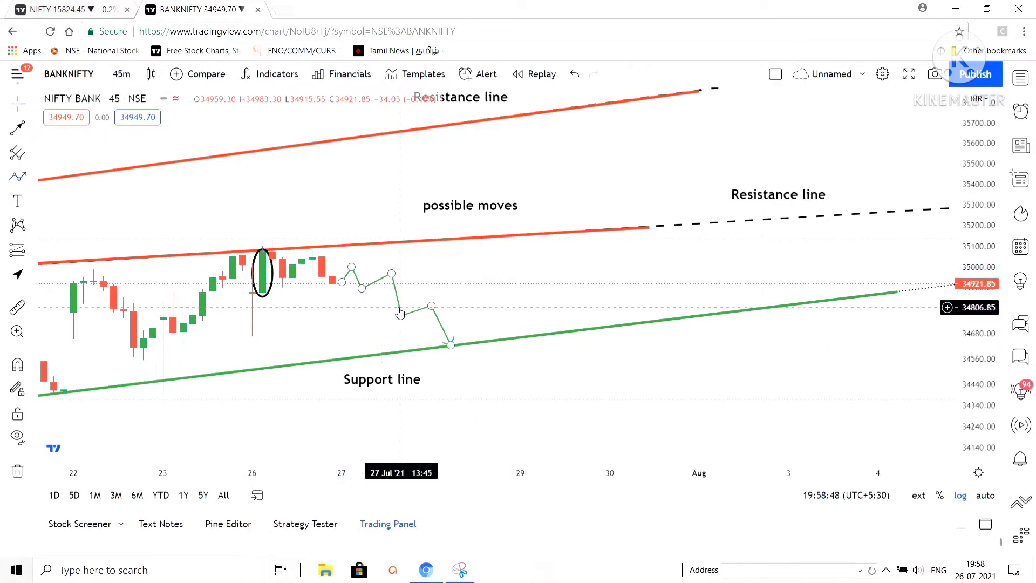
# - Change the downward zigzag path's line colour to red
pyautogui.click(399, 313)
pyautogui.click(698, 83)
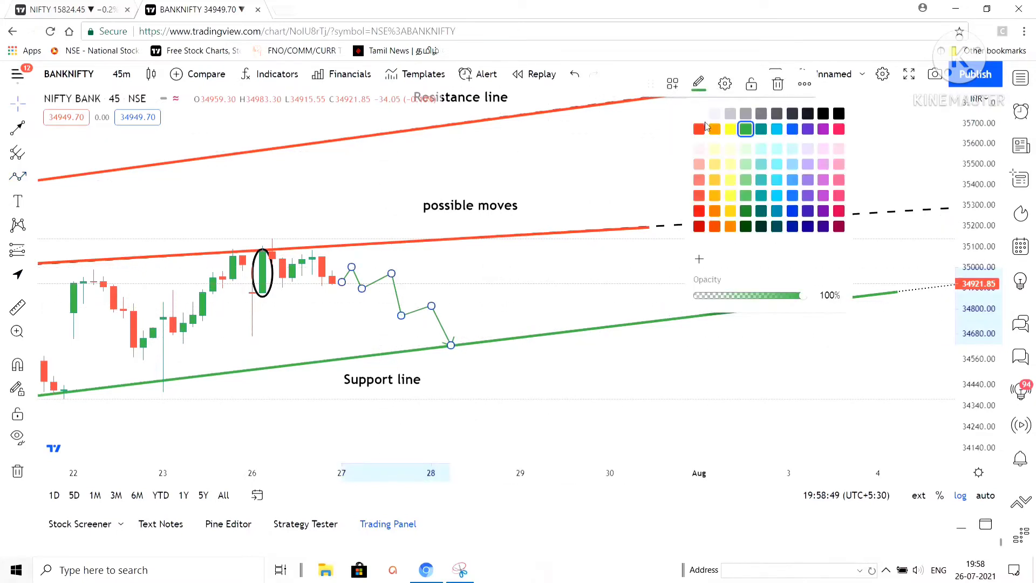
pyautogui.click(700, 128)
pyautogui.click(583, 366)
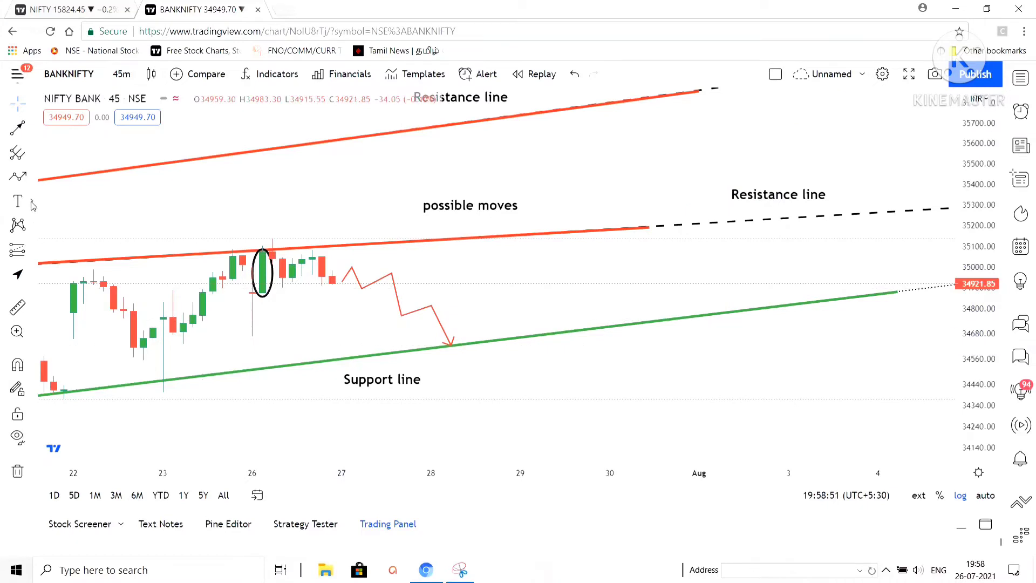
# - Draw a zigzag path arrow rising from the middle resistance line to the upper resistance line around 29 July
pyautogui.click(332, 244)
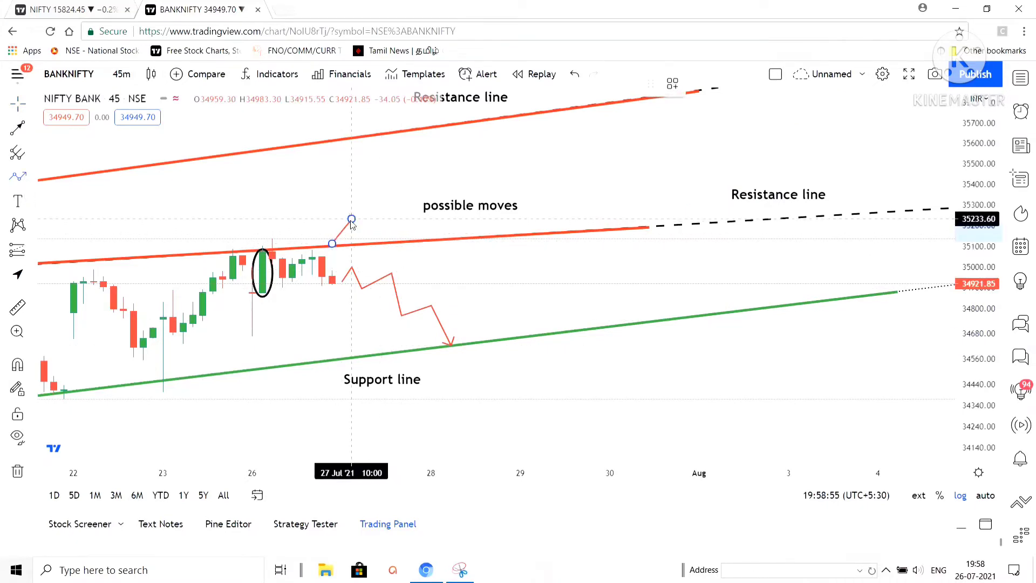
pyautogui.click(352, 219)
pyautogui.click(382, 237)
pyautogui.click(401, 207)
pyautogui.click(411, 212)
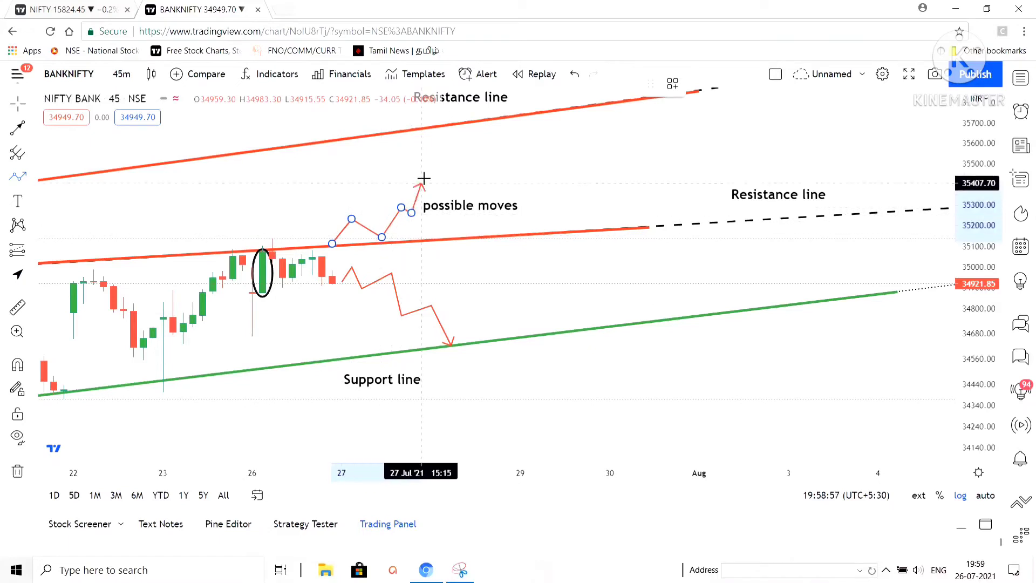
pyautogui.click(431, 175)
pyautogui.click(461, 188)
pyautogui.click(471, 162)
pyautogui.click(500, 166)
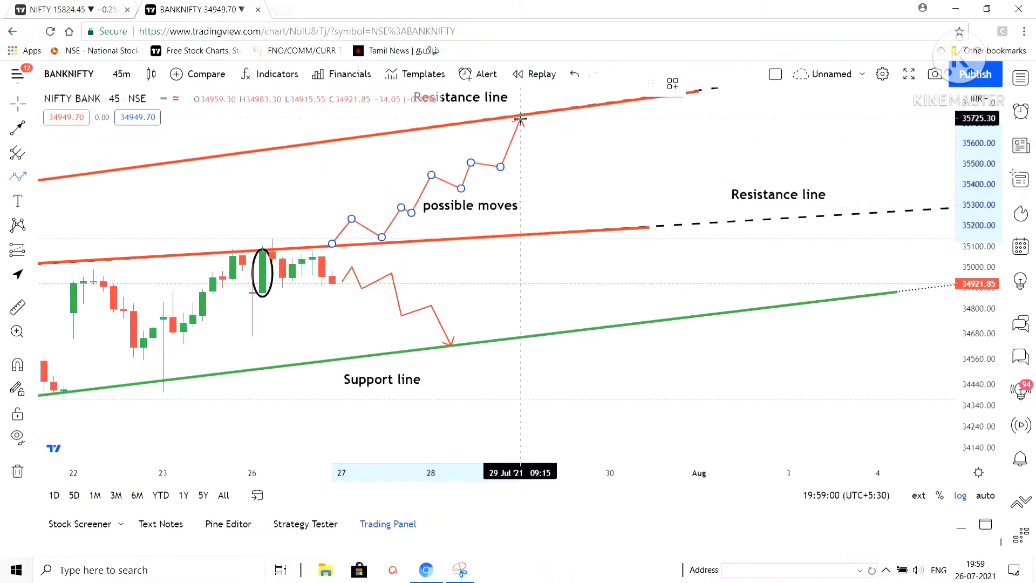
pyautogui.doubleClick(531, 115)
pyautogui.click(469, 294)
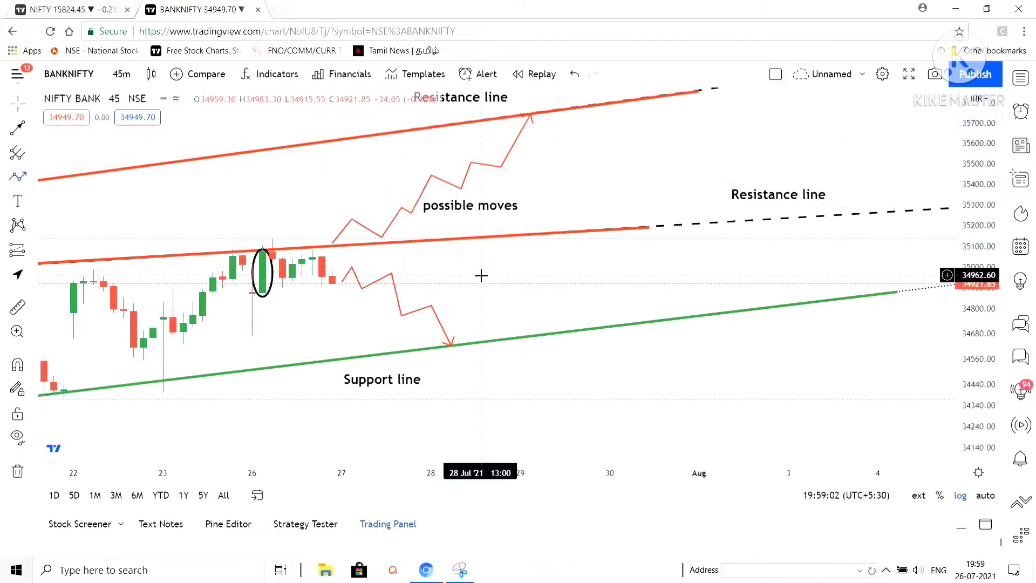
# - Change the upward zigzag path's line colour to green
pyautogui.click(487, 165)
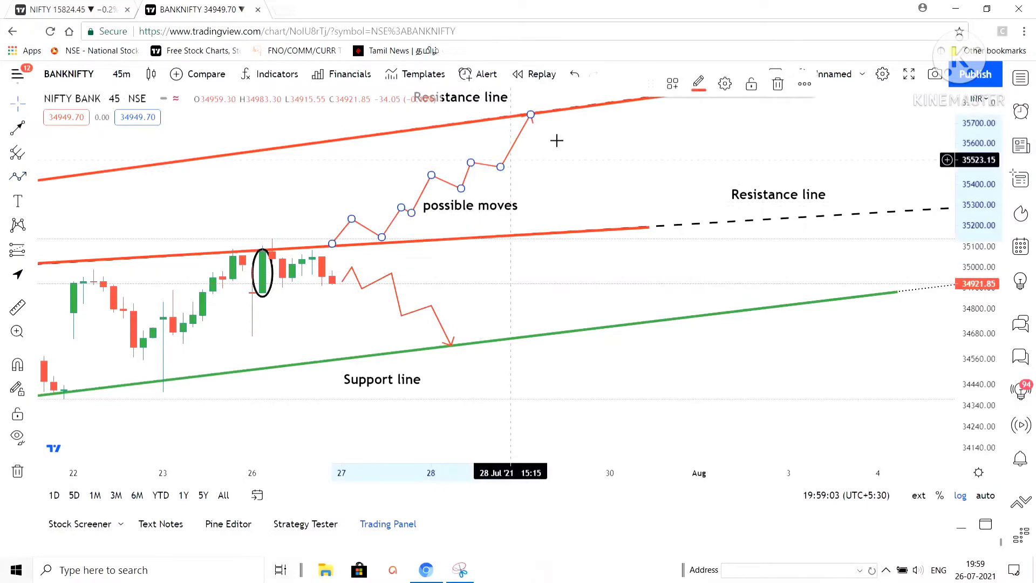
pyautogui.click(698, 86)
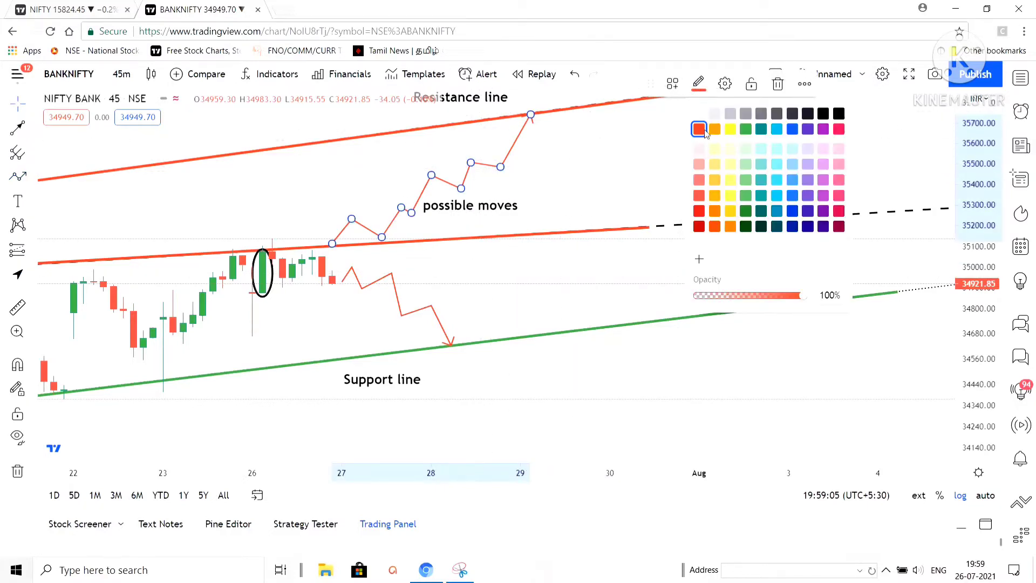
pyautogui.click(744, 128)
pyautogui.click(569, 275)
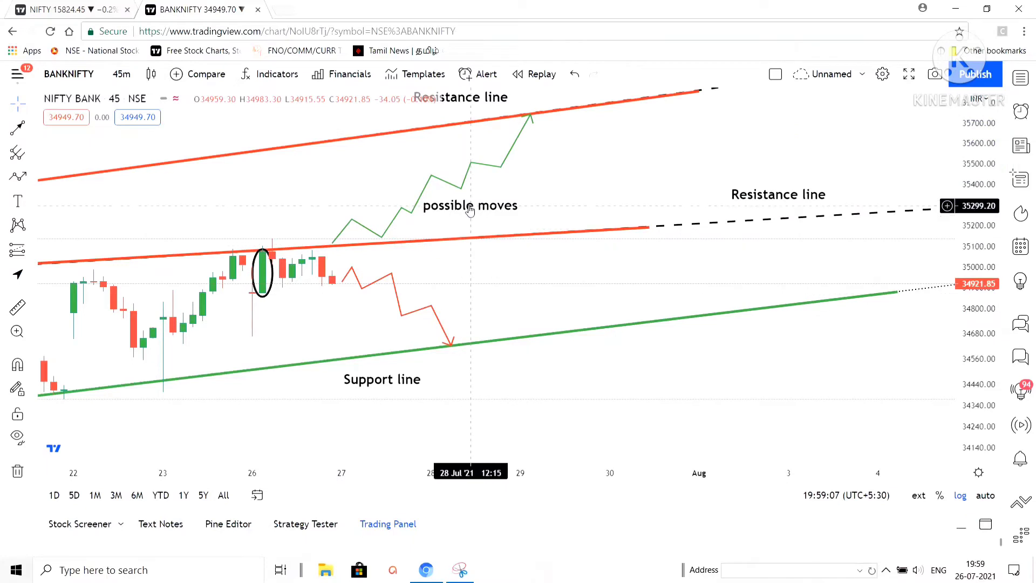
# - Move the "possible moves" text clear of the green path and shift the "Support line" label back to around 26 July
pyautogui.moveTo(469, 220); pyautogui.dragTo(548, 227)
pyautogui.click(541, 296)
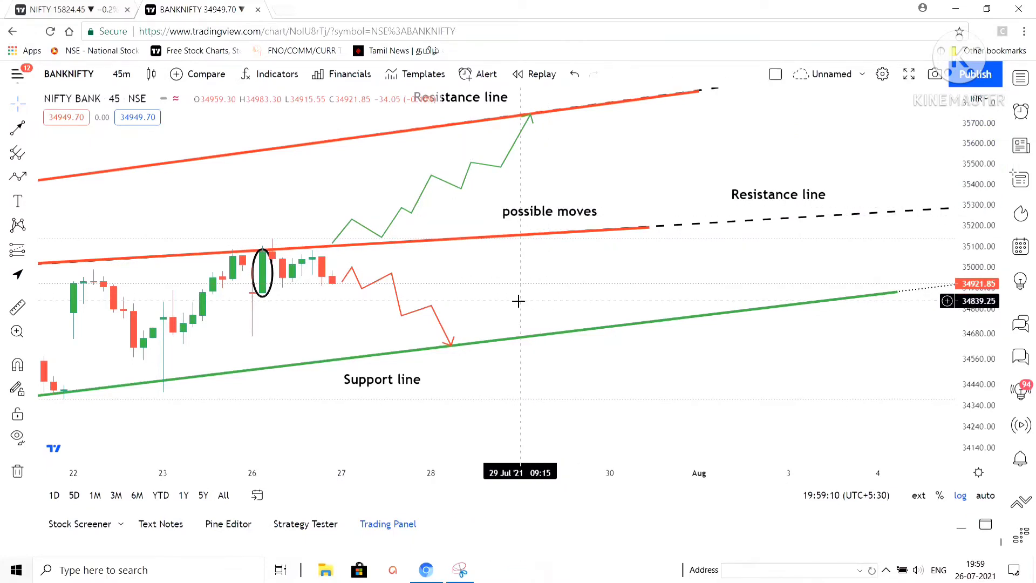
pyautogui.moveTo(406, 398); pyautogui.dragTo(306, 408)
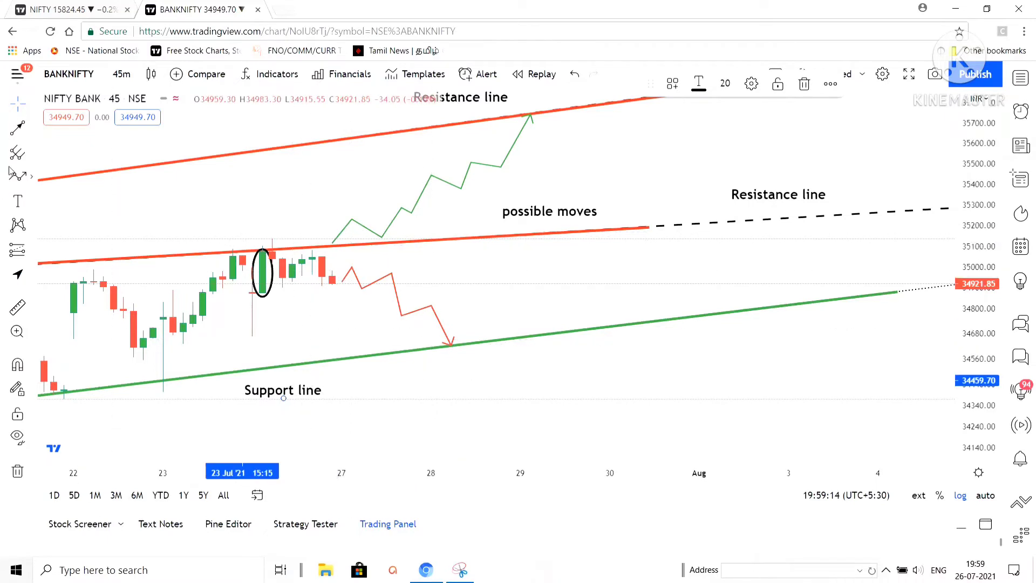
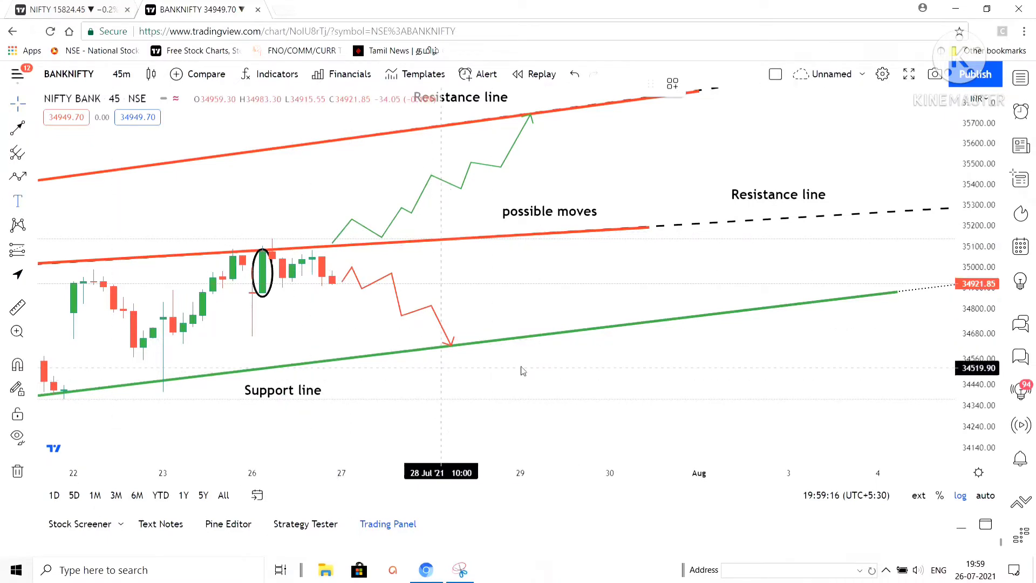
# - Add the text label "sell target------->34600" just below the support line at the red path's arrow tip
pyautogui.write('sell target------->')
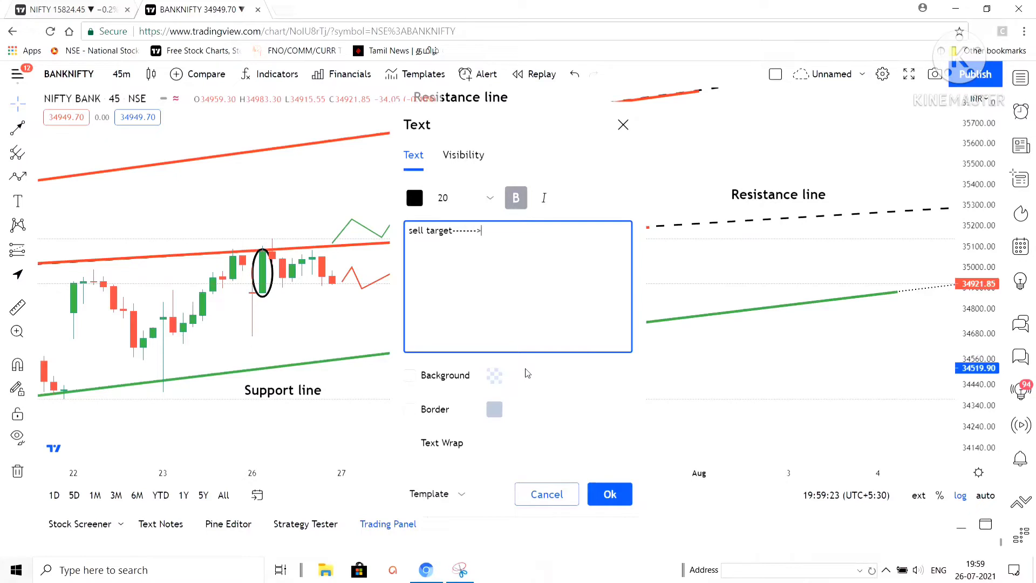
pyautogui.moveTo(399, 138); pyautogui.dragTo(62, 179)
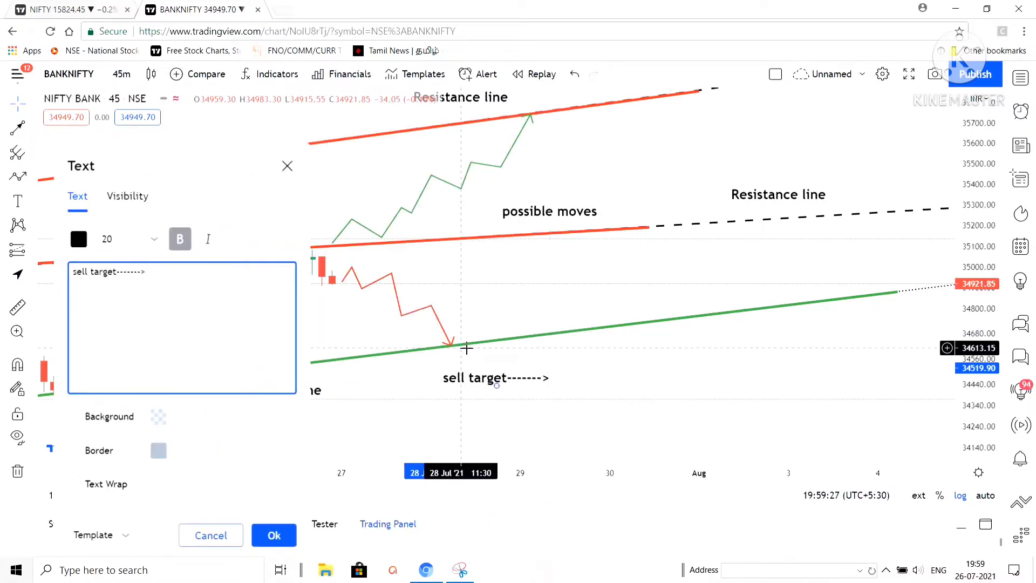
pyautogui.write('34600')
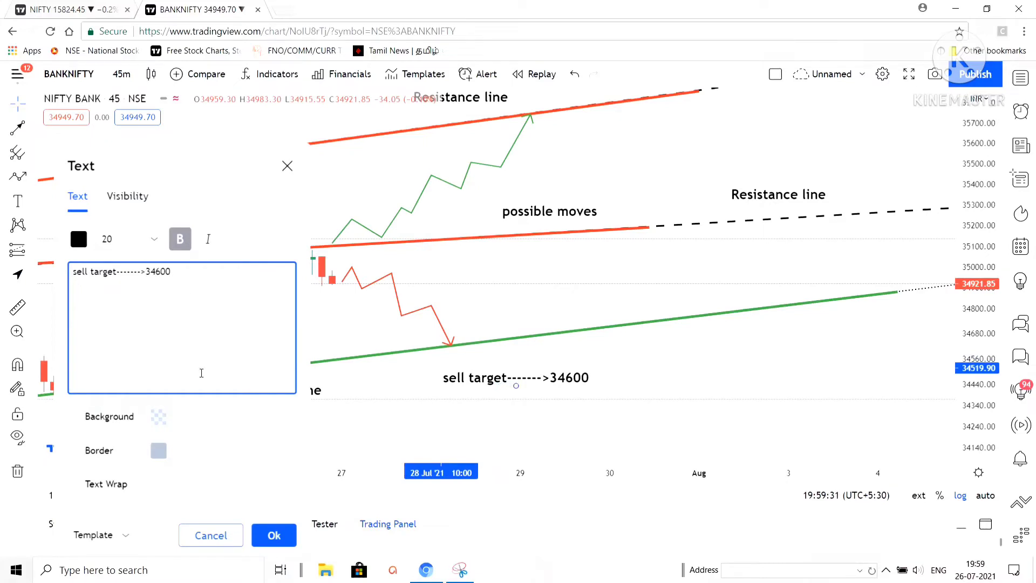
pyautogui.click(271, 534)
# - Place a copy of the sell target label above the green path's tip and move the upper "Resistance line" label to around 26 July
pyautogui.moveTo(480, 387); pyautogui.dragTo(544, 105)
pyautogui.moveTo(615, 132); pyautogui.dragTo(612, 166)
pyautogui.moveTo(458, 144); pyautogui.dragTo(291, 170)
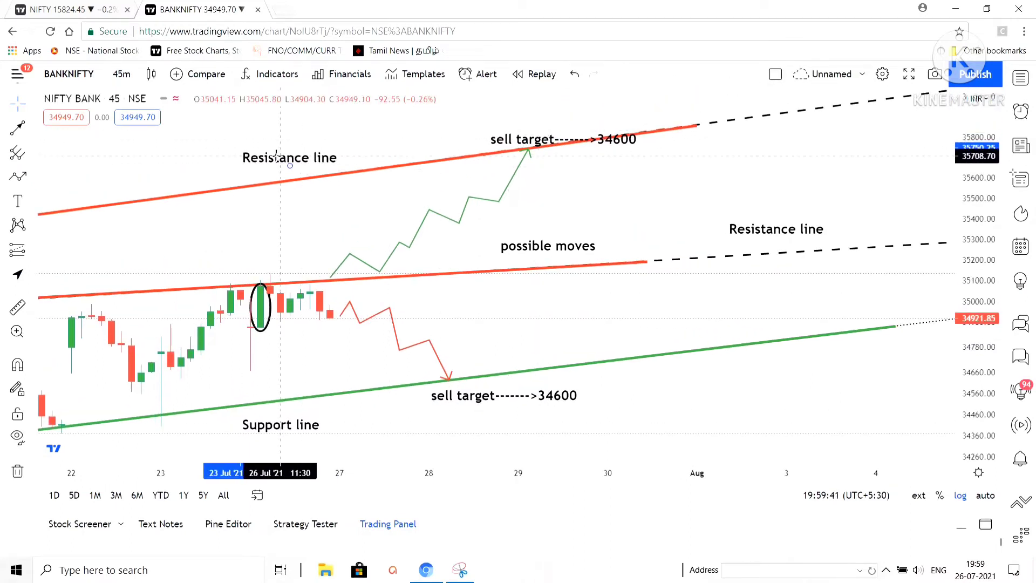
pyautogui.moveTo(503, 149); pyautogui.dragTo(455, 138)
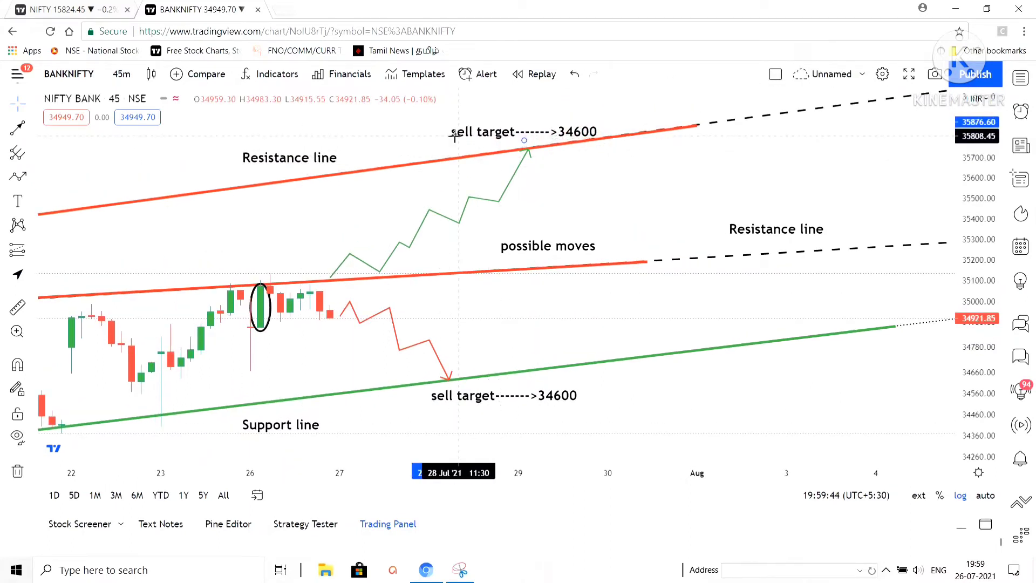
# - Change the copied label above the green path to "sell target------->35750"
pyautogui.doubleClick(552, 136)
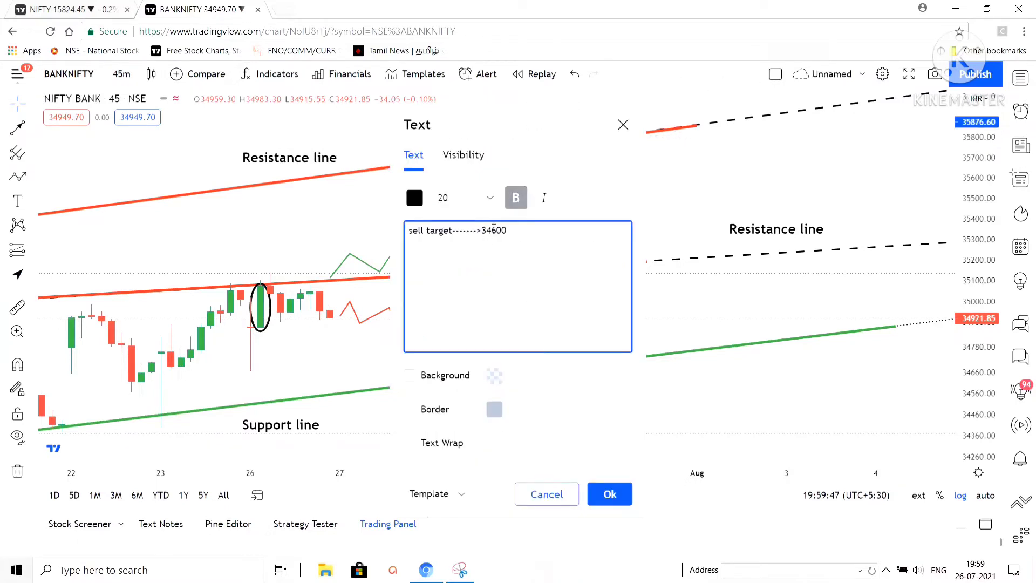
pyautogui.press('BackSpace')
pyautogui.press('BackSpace')
pyautogui.press('BackSpace')
pyautogui.press('BackSpace')
pyautogui.write('575')
pyautogui.click(609, 494)
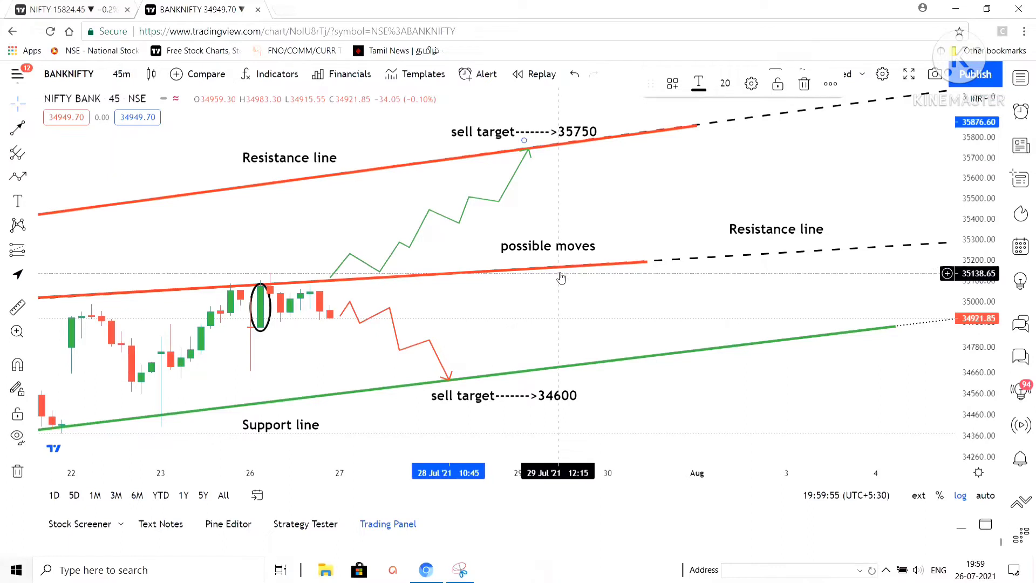
# - Shift the 35750 target label slightly toward the earlier dates and move the "possible moves" text to around 29 July
pyautogui.moveTo(505, 139); pyautogui.dragTo(488, 138)
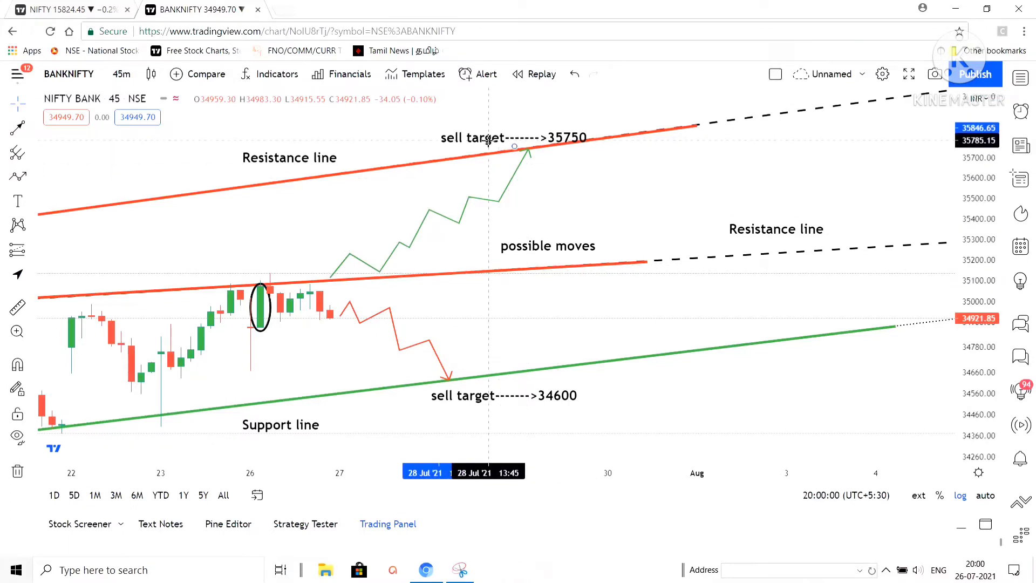
pyautogui.doubleClick(572, 137)
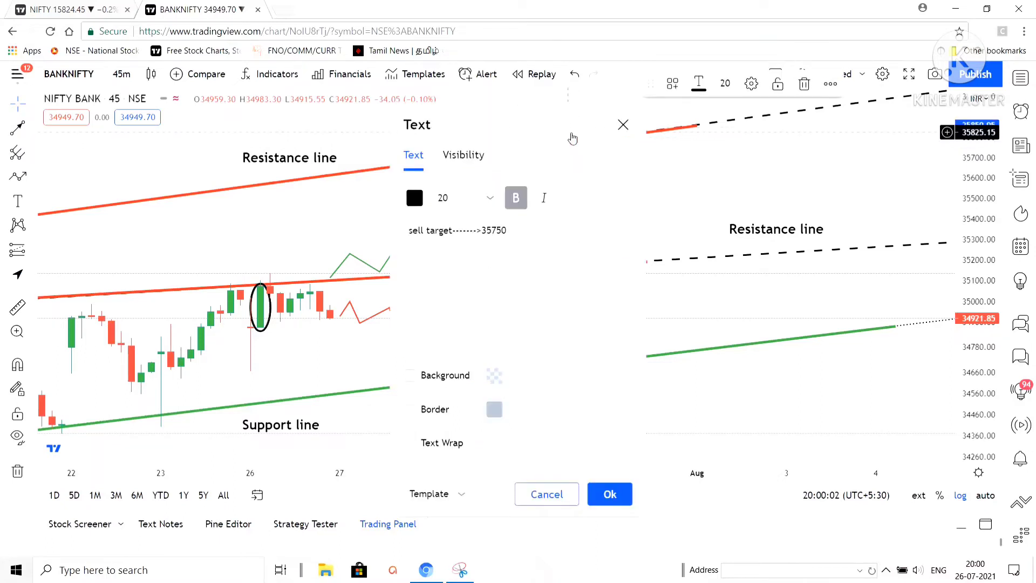
pyautogui.click(609, 495)
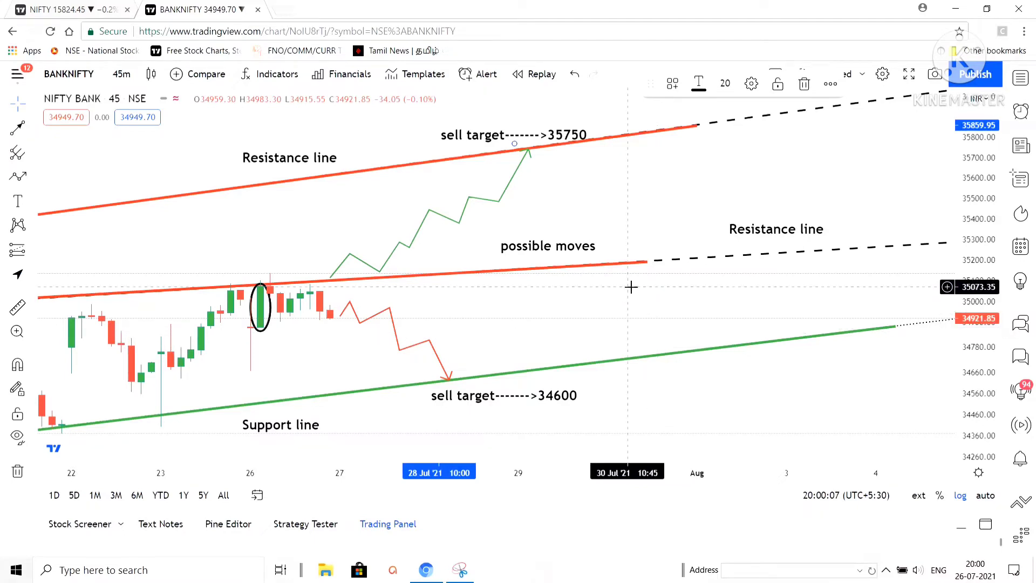
pyautogui.moveTo(552, 254); pyautogui.dragTo(581, 258)
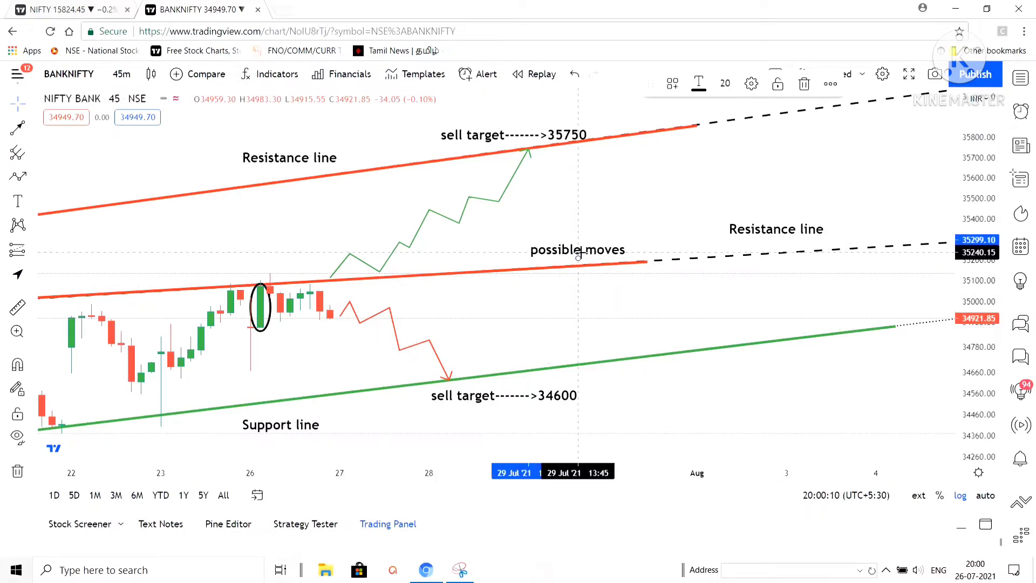
pyautogui.click(585, 232)
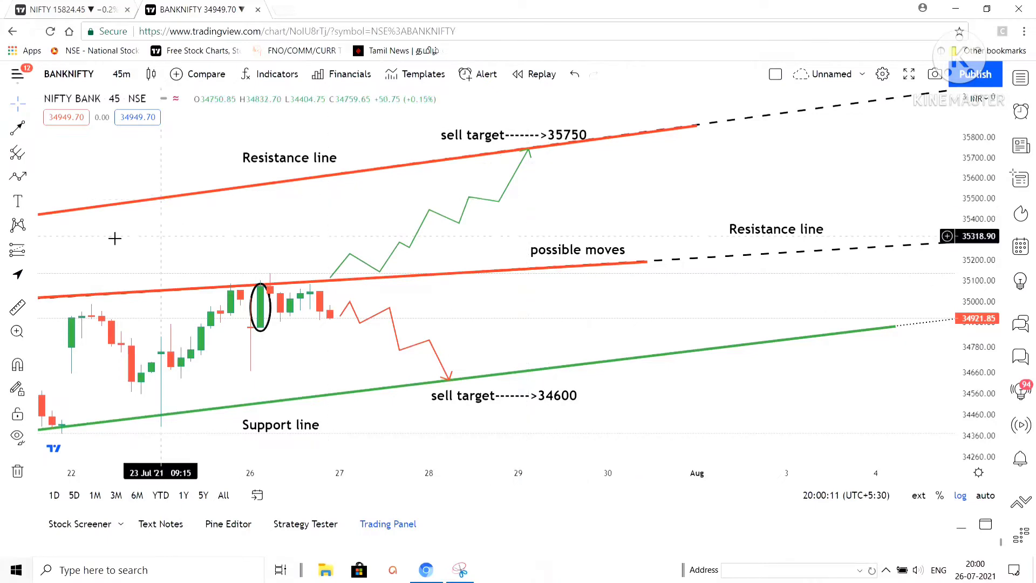
# - Add the text label "Can focus buy above----->35150" between the upper and middle resistance lines, starting around 23 July
pyautogui.click(21, 203)
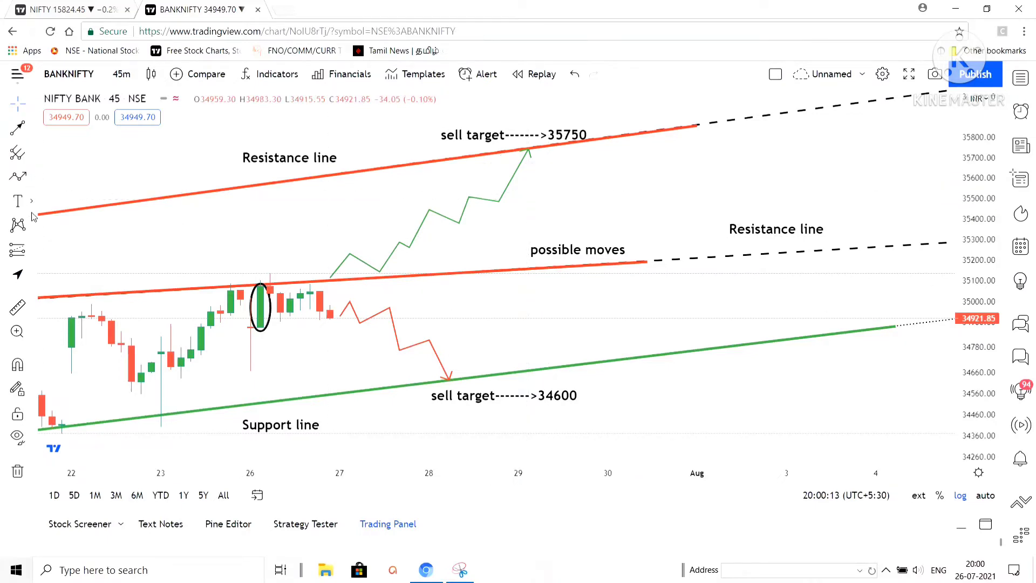
pyautogui.click(167, 233)
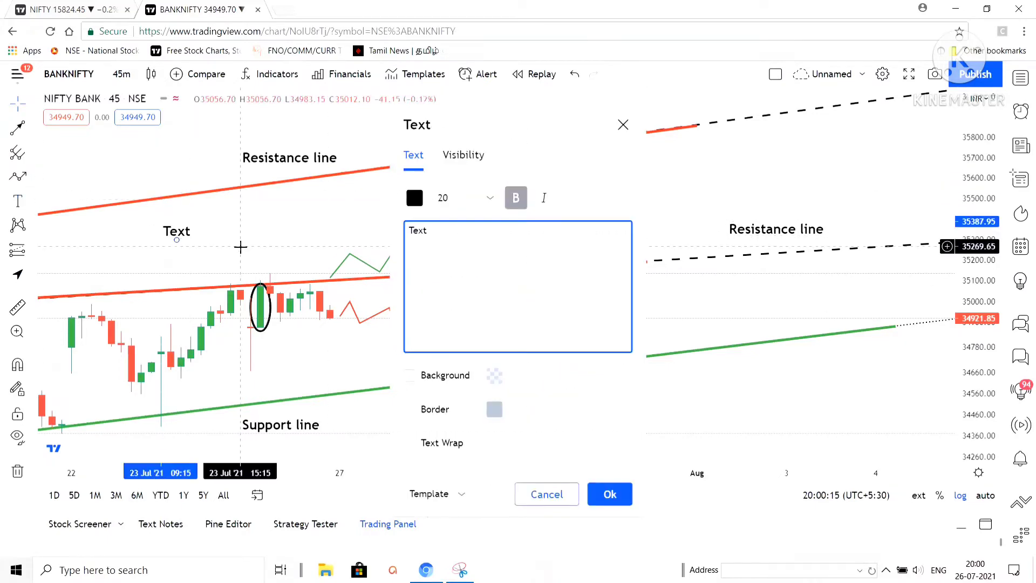
pyautogui.write('Can fo')
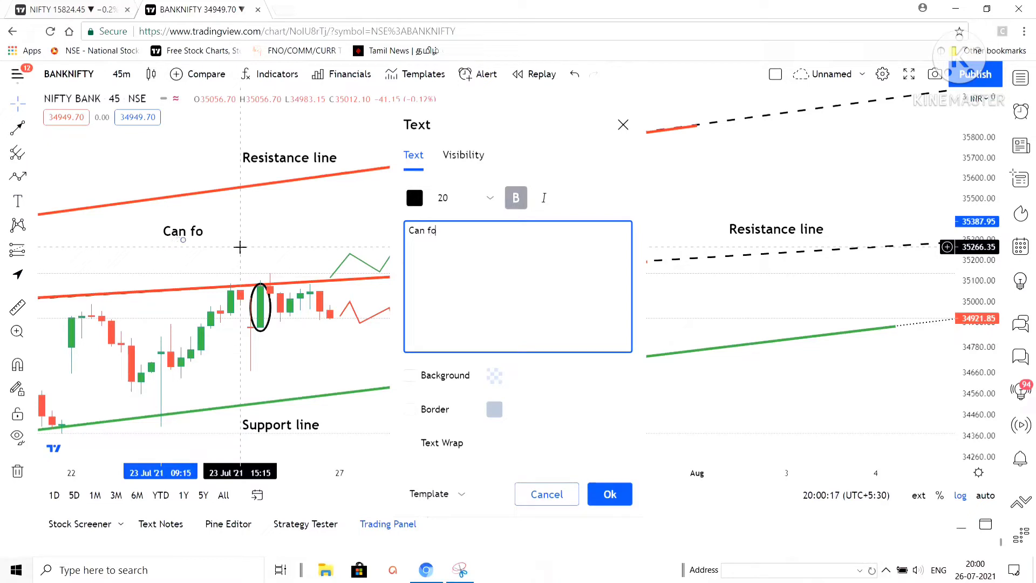
pyautogui.write('cus buy')
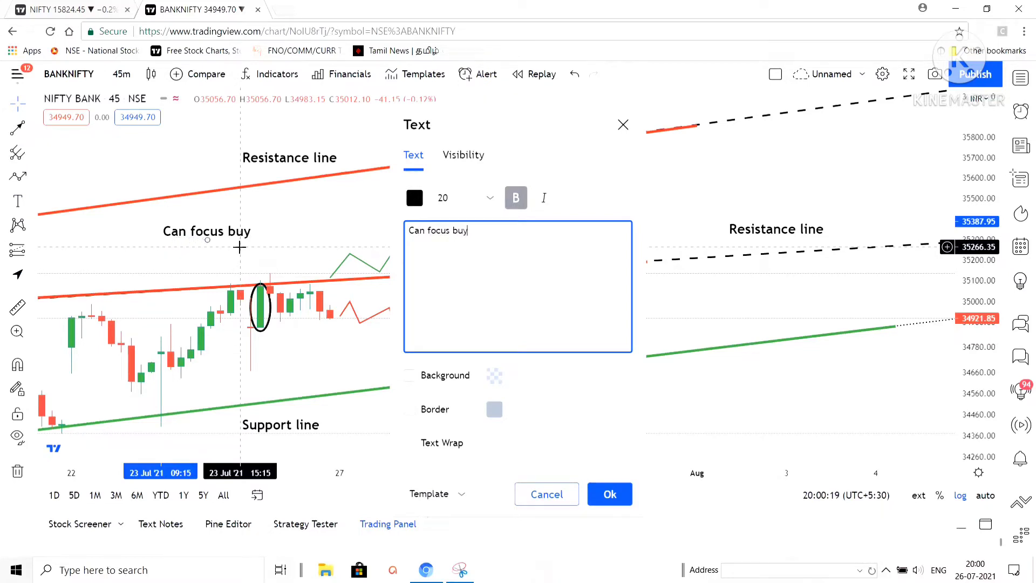
pyautogui.write(' above----->')
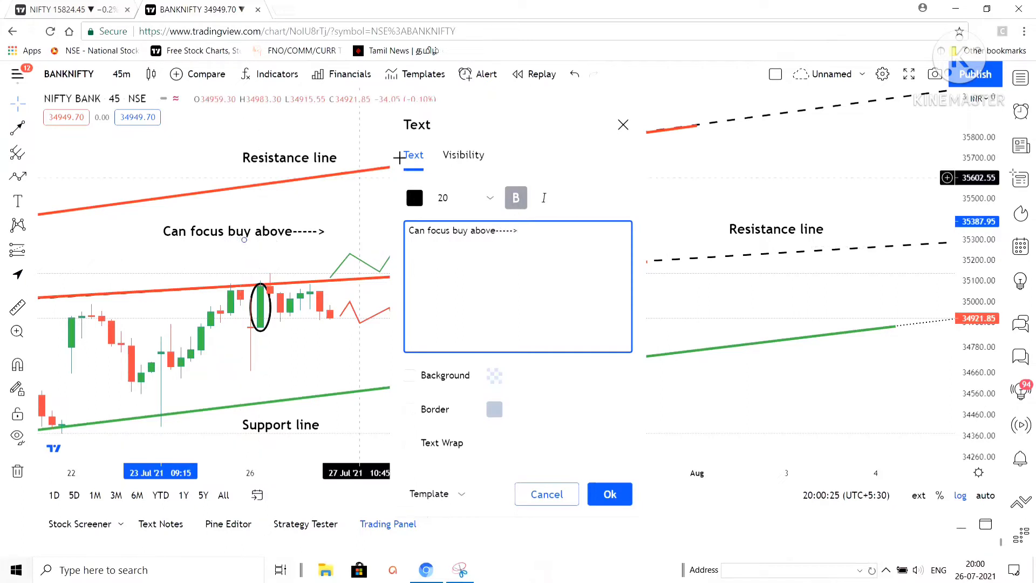
pyautogui.moveTo(442, 113)
pyautogui.mouseDown()
pyautogui.moveTo(361, 124)
pyautogui.moveTo(50, 124)
pyautogui.moveTo(319, 103)
pyautogui.mouseUp()
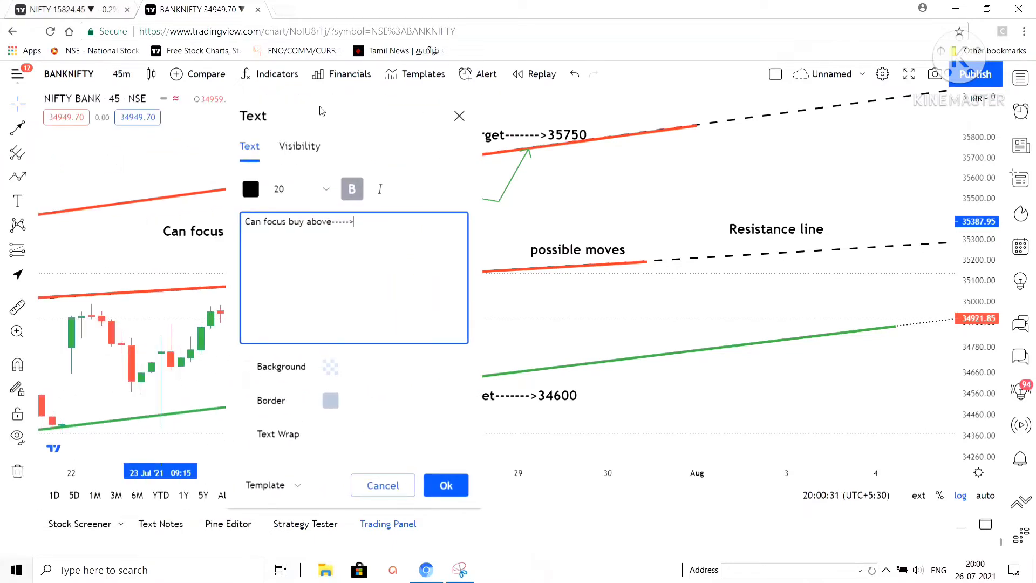
pyautogui.write('0')
pyautogui.click(440, 486)
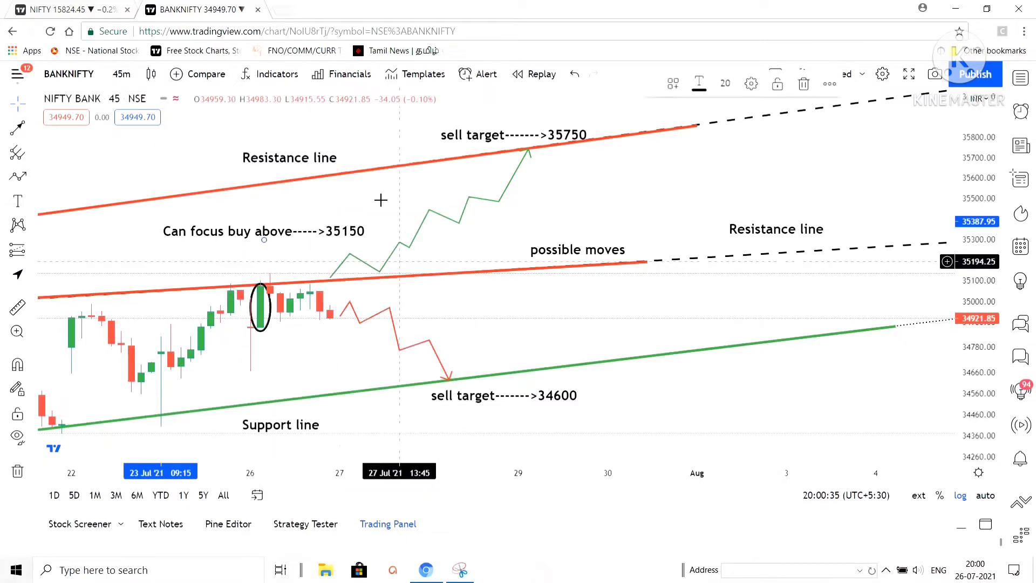
# - Duplicate the buy label beside the red path, change the copy to "Can focus sell below----->34800", and nudge it into place
pyautogui.moveTo(300, 234); pyautogui.dragTo(529, 334)
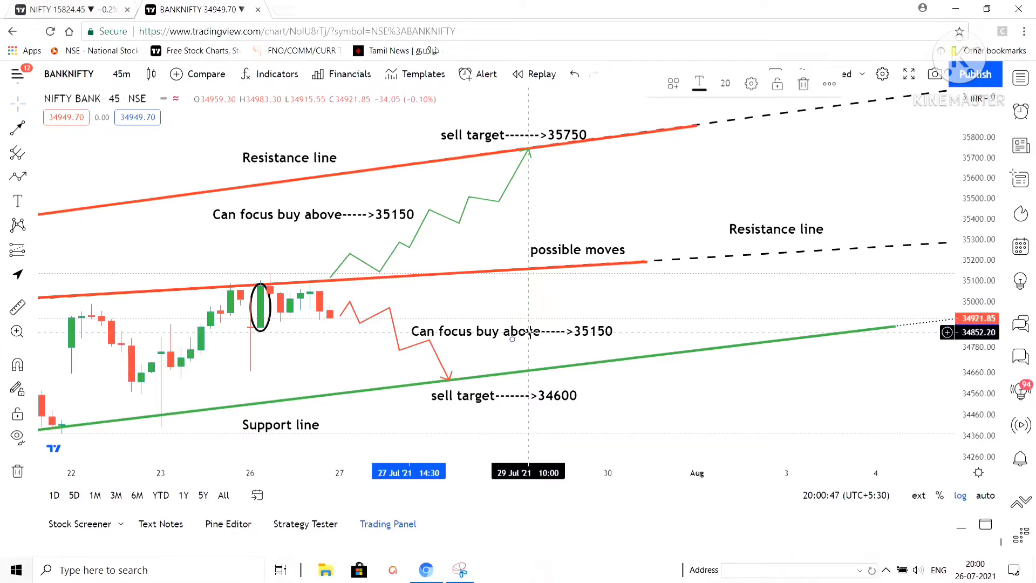
pyautogui.doubleClick(530, 332)
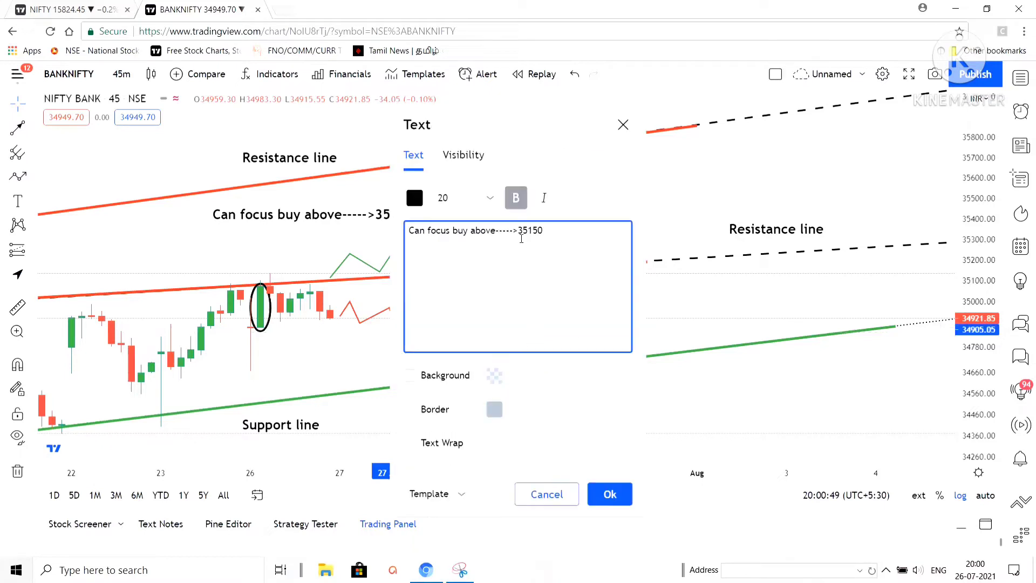
pyautogui.click(496, 230)
pyautogui.press('BackSpace')
pyautogui.press('BackSpace')
pyautogui.press('BackSpace')
pyautogui.press('BackSpace')
pyautogui.press('BackSpace')
pyautogui.press('BackSpace')
pyautogui.press('BackSpace')
pyautogui.press('BackSpace')
pyautogui.press('BackSpace')
pyautogui.write('sell bel')
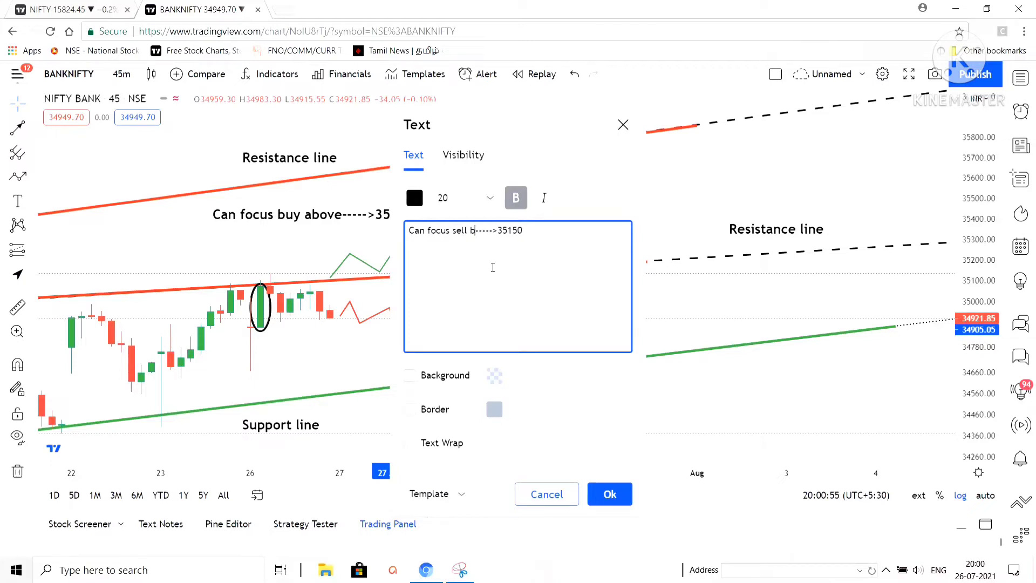
pyautogui.write('ow')
pyautogui.press('BackSpace')
pyautogui.write('00')
pyautogui.click(607, 493)
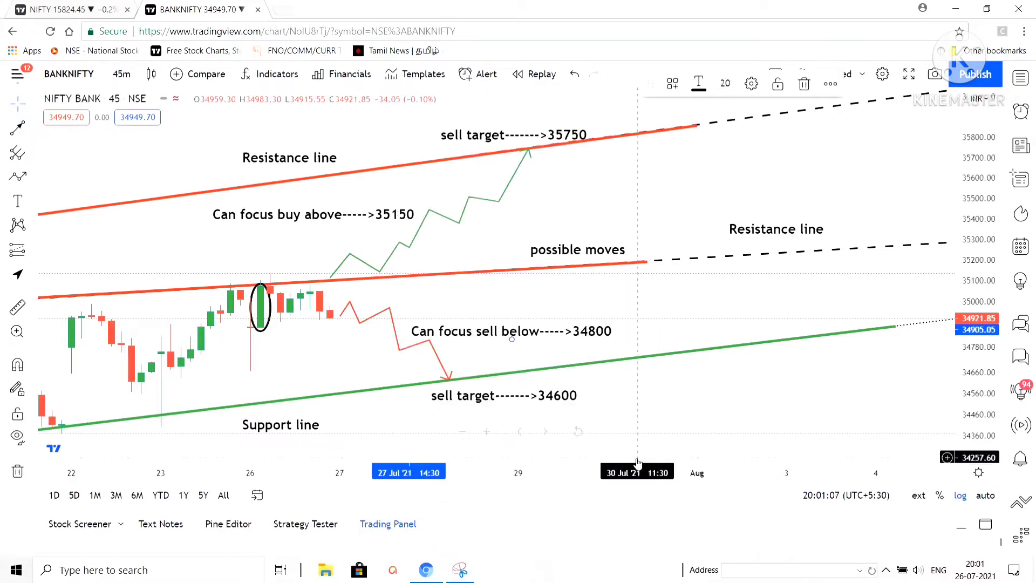
pyautogui.moveTo(464, 336); pyautogui.dragTo(457, 335)
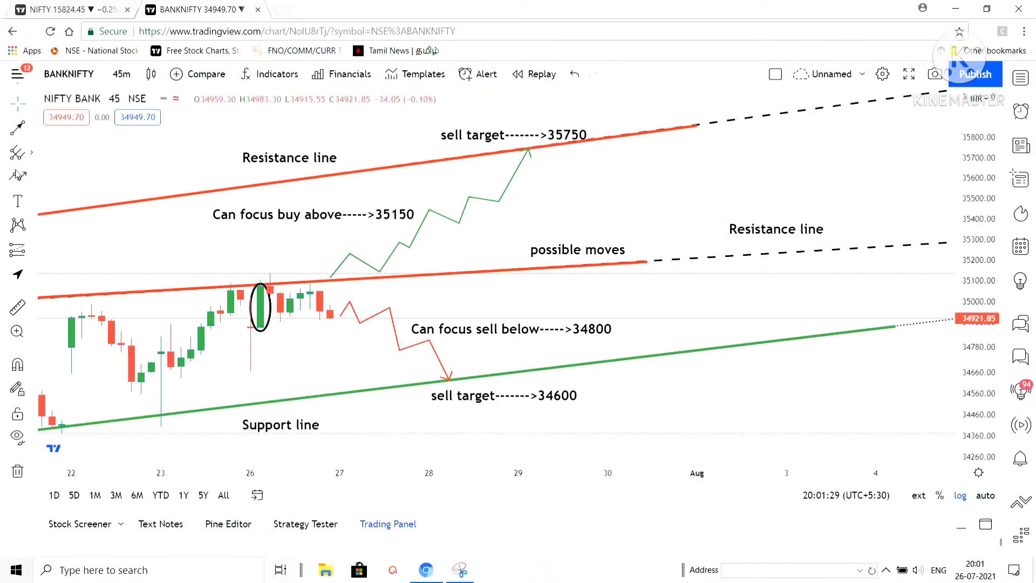
# - Add the note "one more important to be notices is china market crash" and place it between the upper and middle resistance lines
pyautogui.click(19, 201)
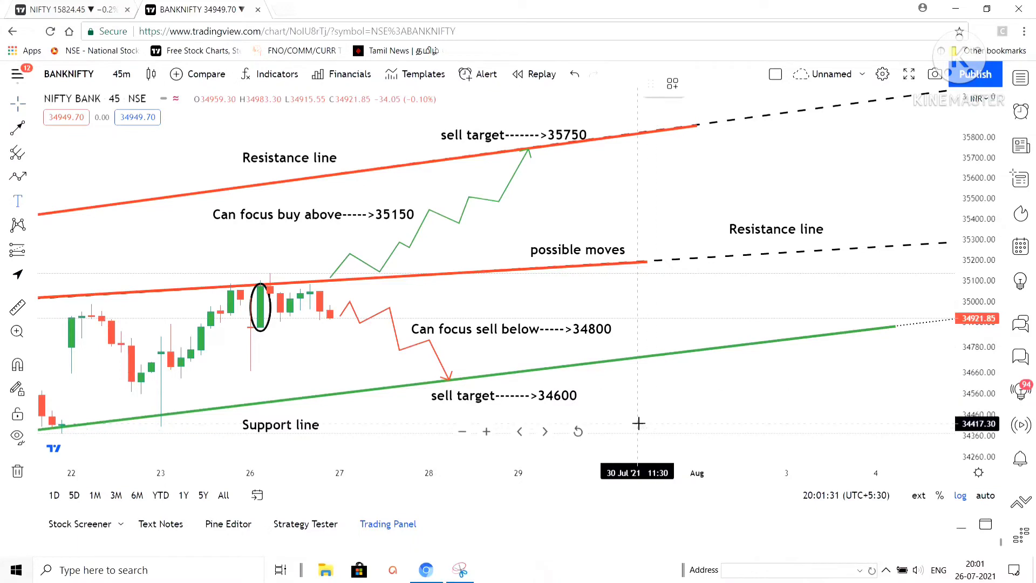
pyautogui.click(653, 440)
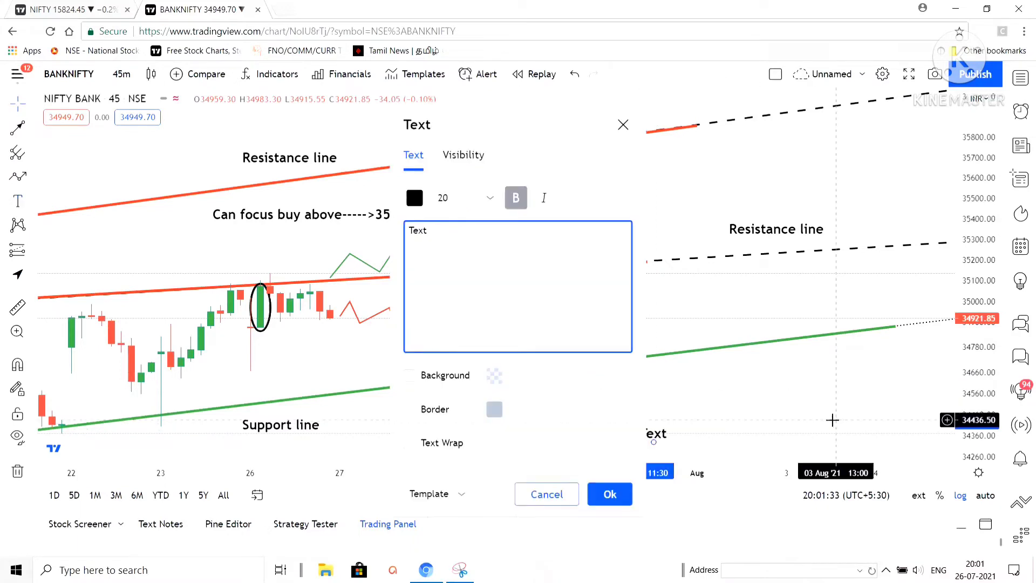
pyautogui.write('one more impo')
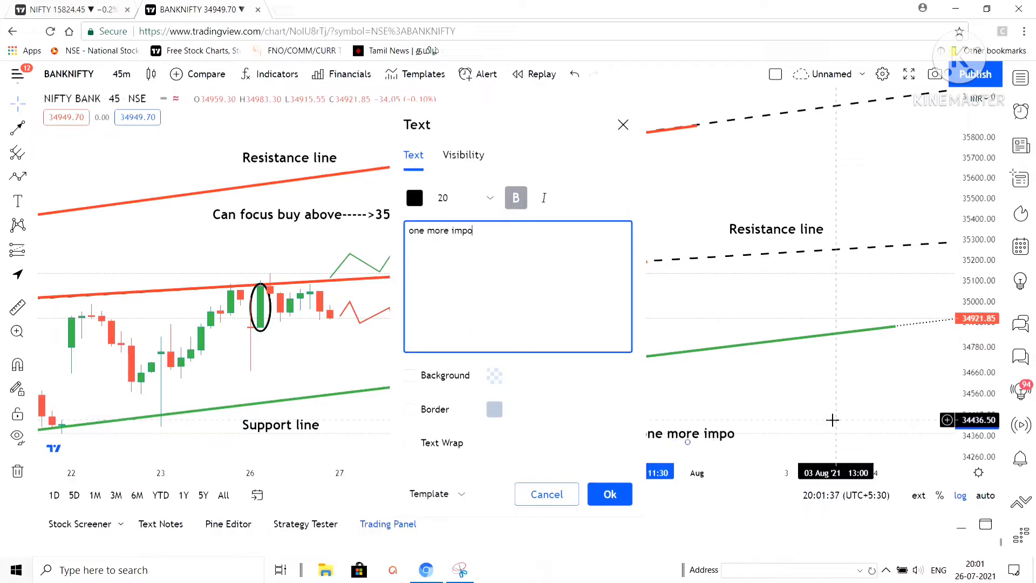
pyautogui.write('rtant to')
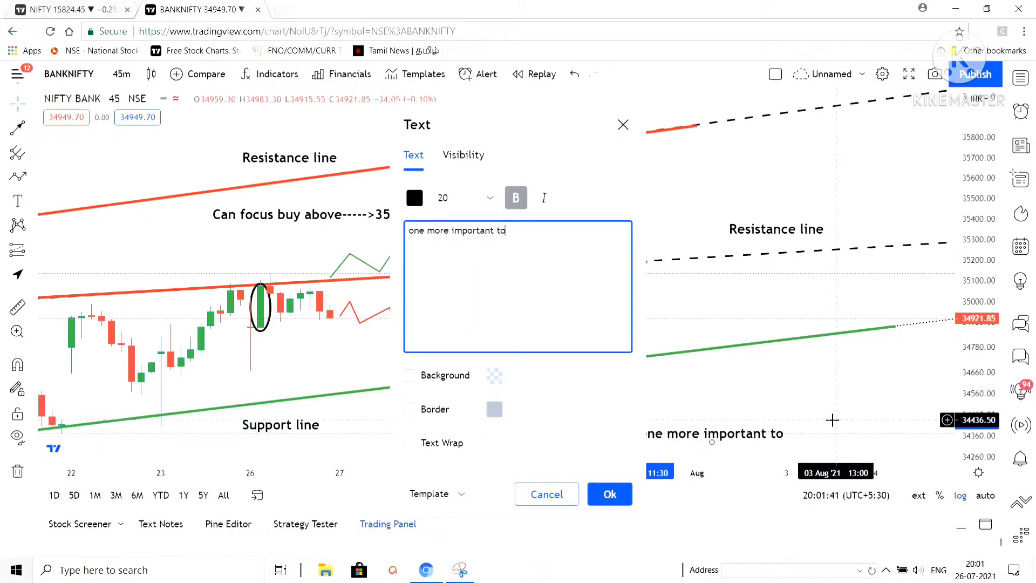
pyautogui.write(' be notices is c')
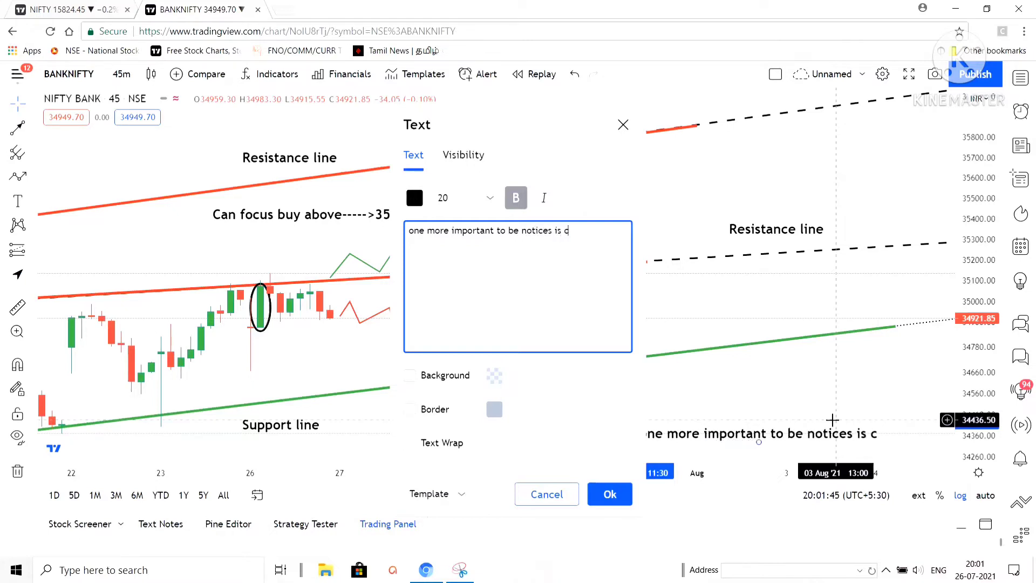
pyautogui.write('hina mar')
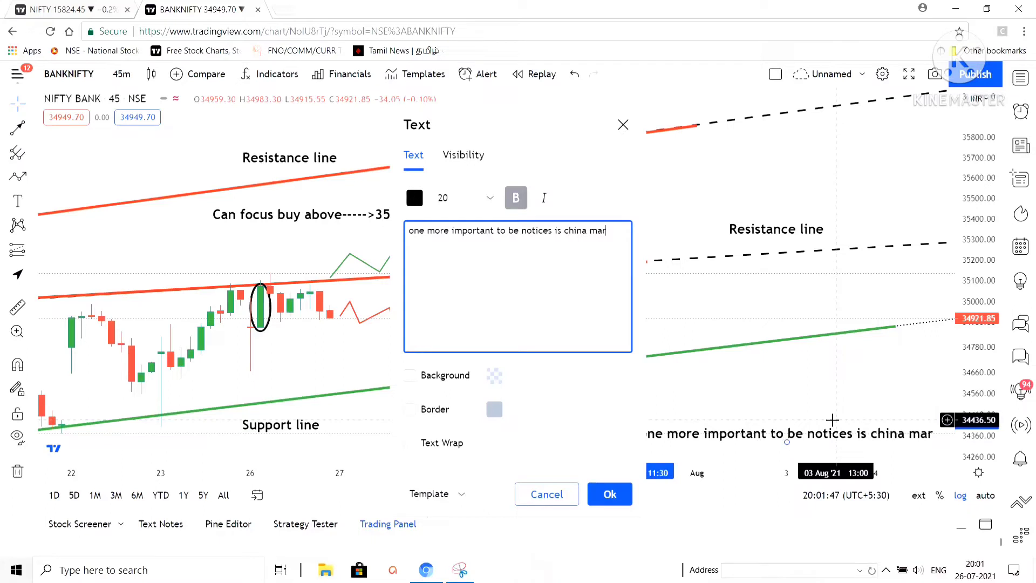
pyautogui.write('ket crash')
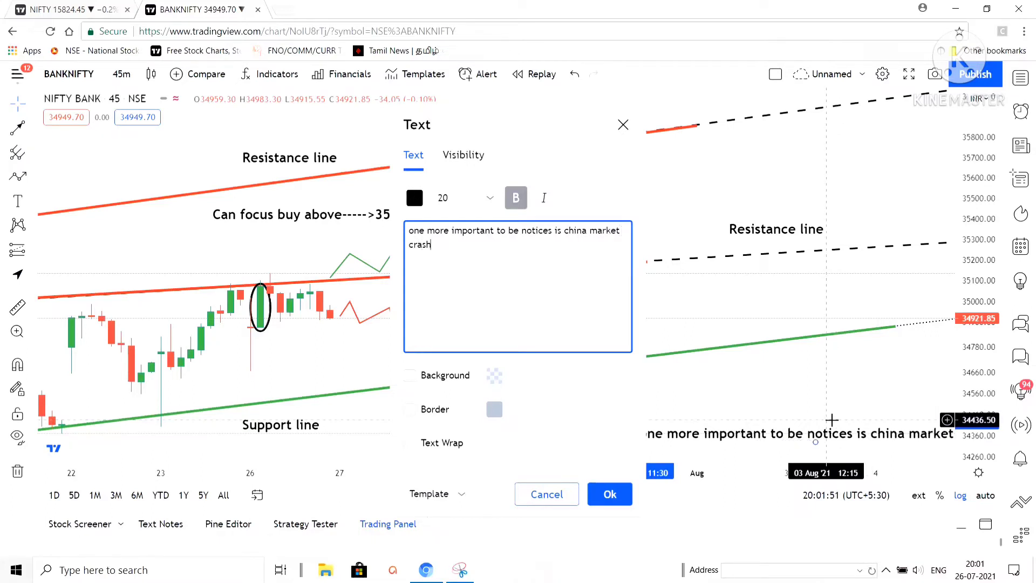
pyautogui.click(608, 493)
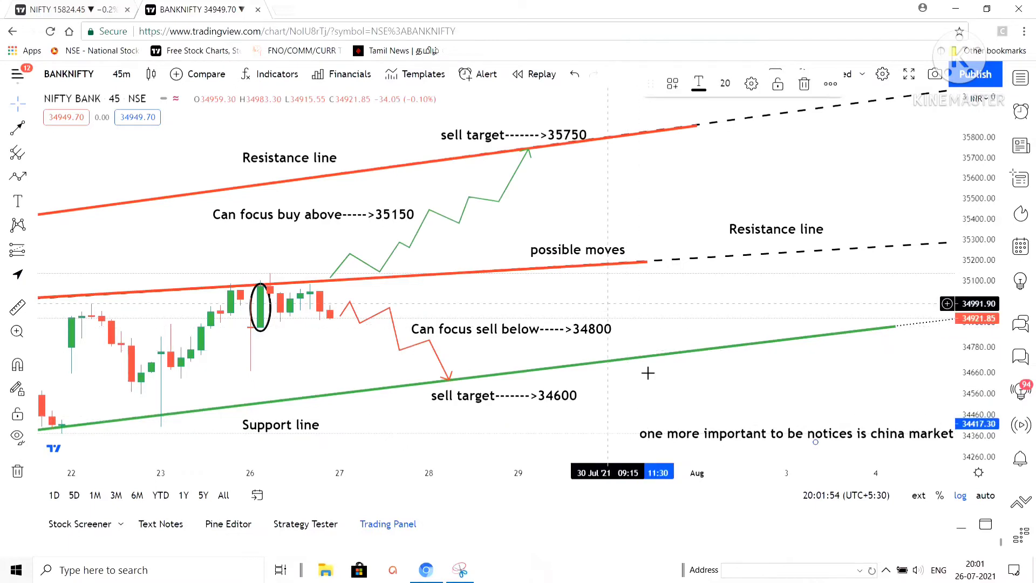
pyautogui.moveTo(659, 434); pyautogui.dragTo(549, 187)
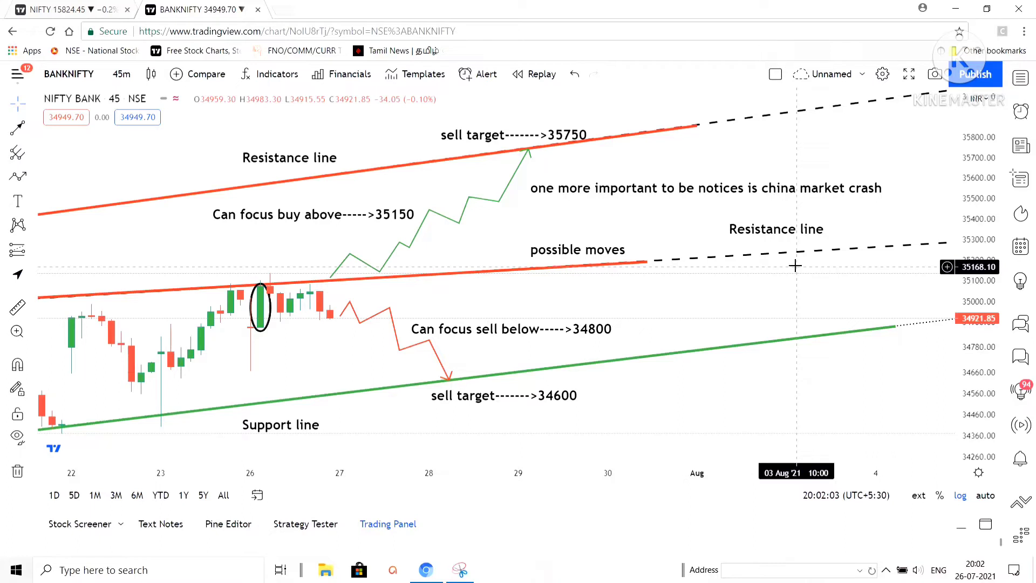
# - Replace the china market crash note's text with "Lets see tomorrow" and move the note slightly lower, toward the "possible moves" label
pyautogui.doubleClick(709, 190)
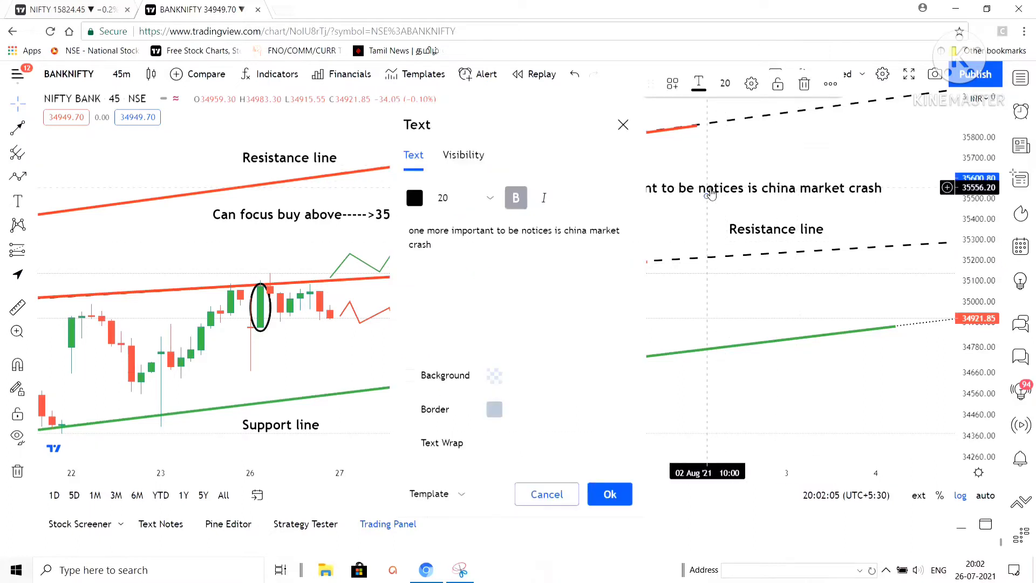
pyautogui.click(543, 239)
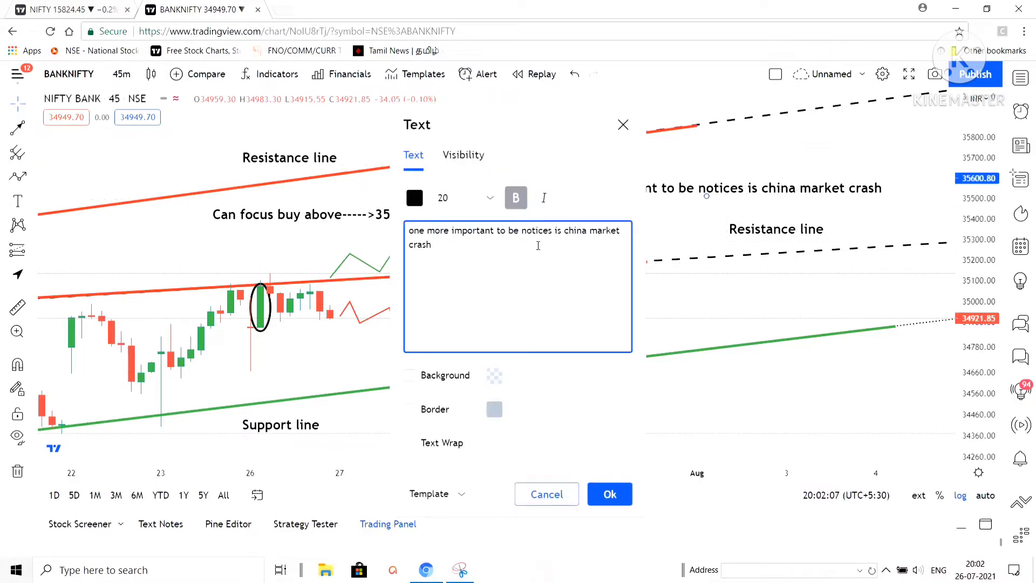
pyautogui.hotkey('ctrl', 'a')
pyautogui.write('Lets see tomorro')
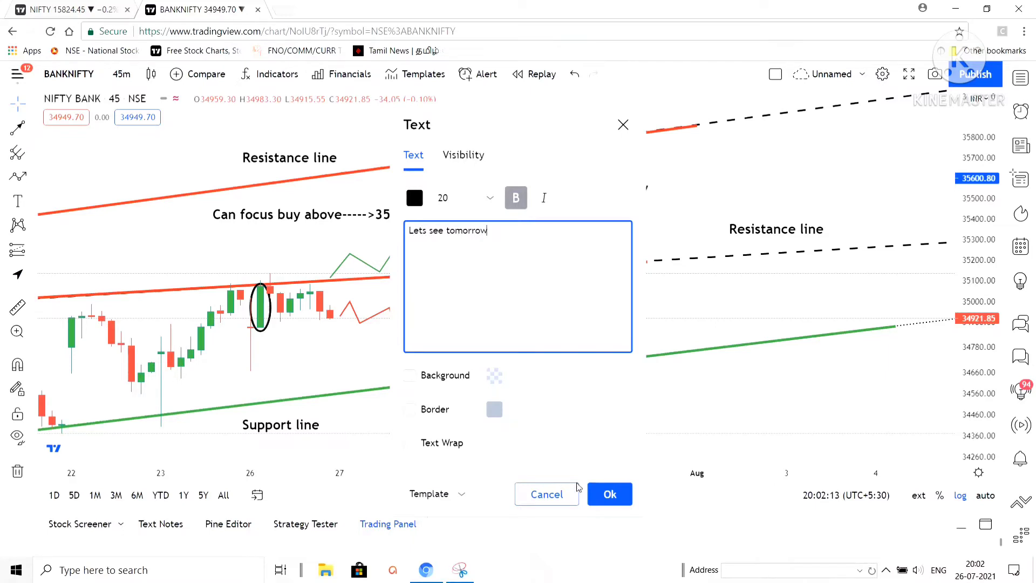
pyautogui.click(598, 489)
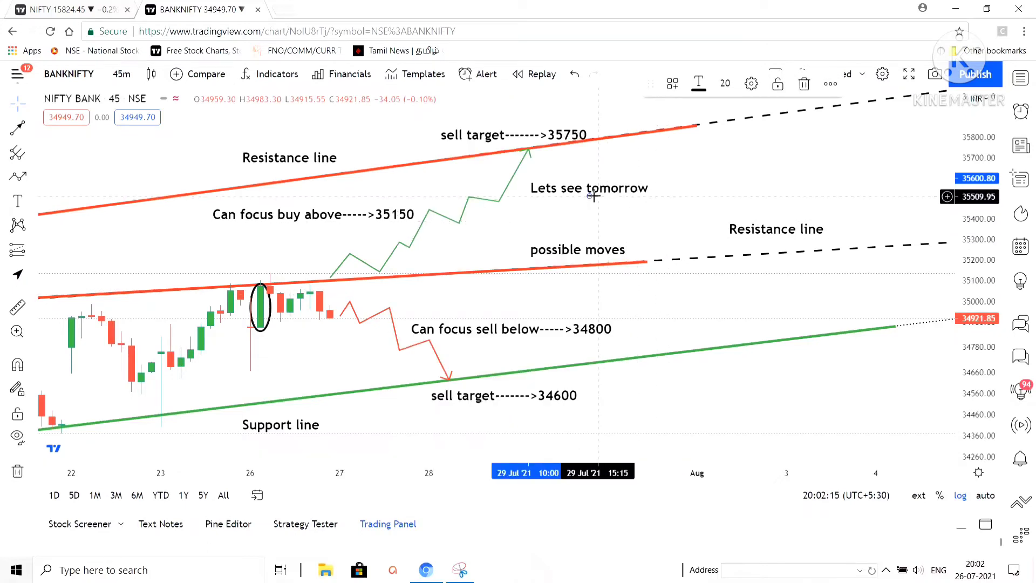
pyautogui.moveTo(589, 190); pyautogui.dragTo(579, 215)
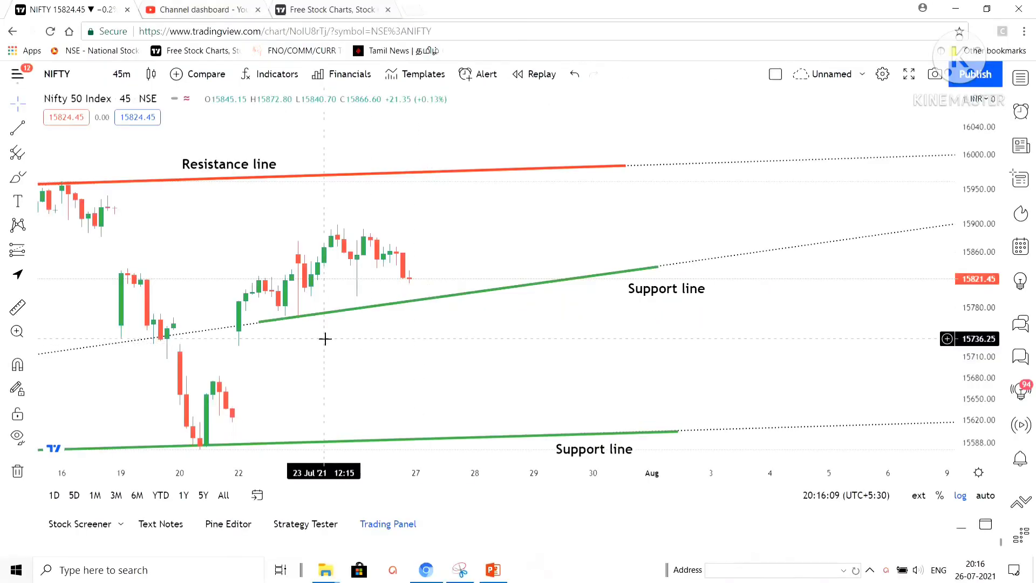
# - Draw a narrow ellipse on the NIFTY chart around the long lower wick of the first 23 July candle, down to the rising support line
pyautogui.moveTo(324, 340); pyautogui.dragTo(381, 349)
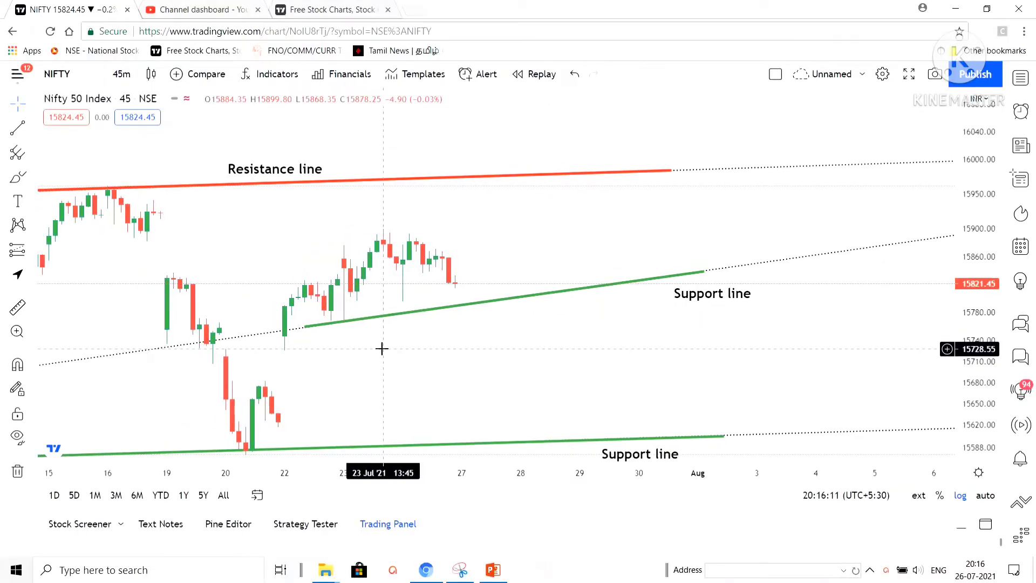
pyautogui.hscroll(2, 381, 348)
pyautogui.scroll(1, 390, 359)
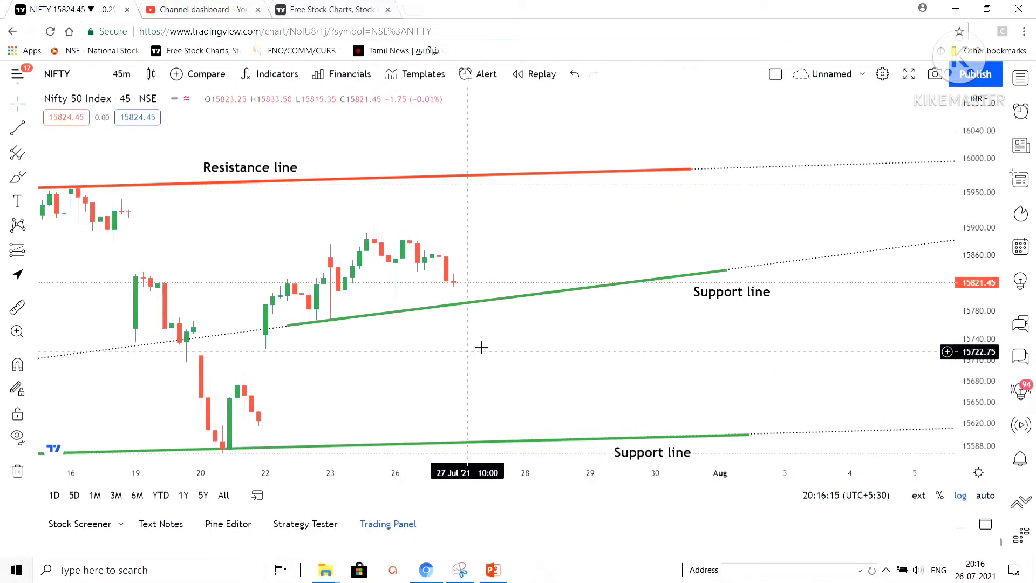
pyautogui.click(31, 201)
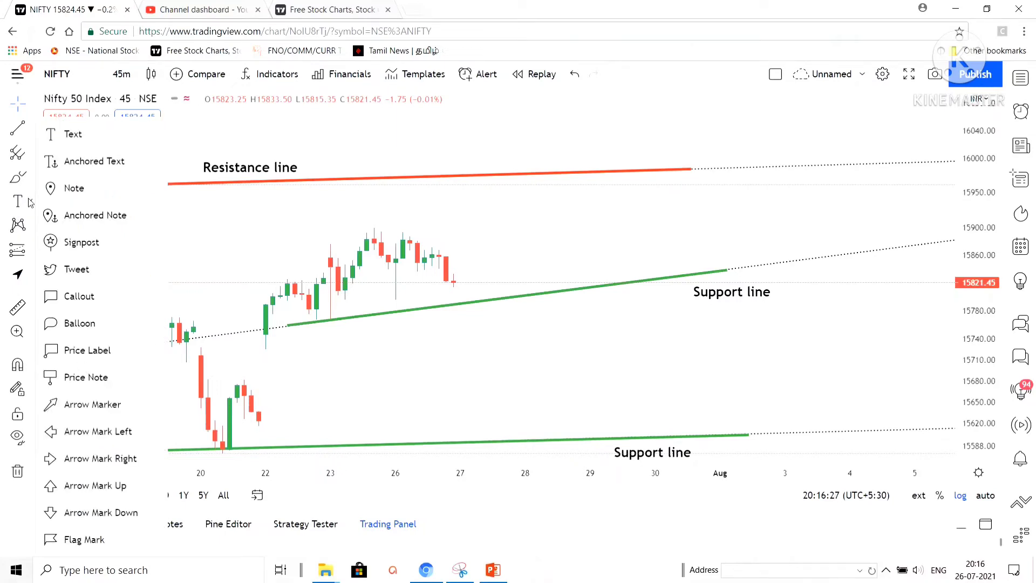
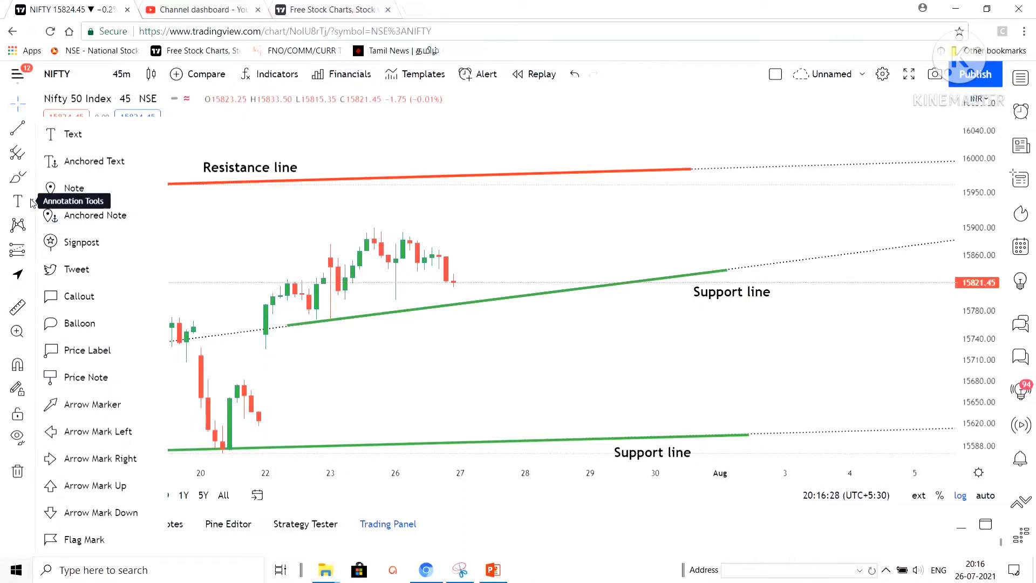
pyautogui.click(31, 203)
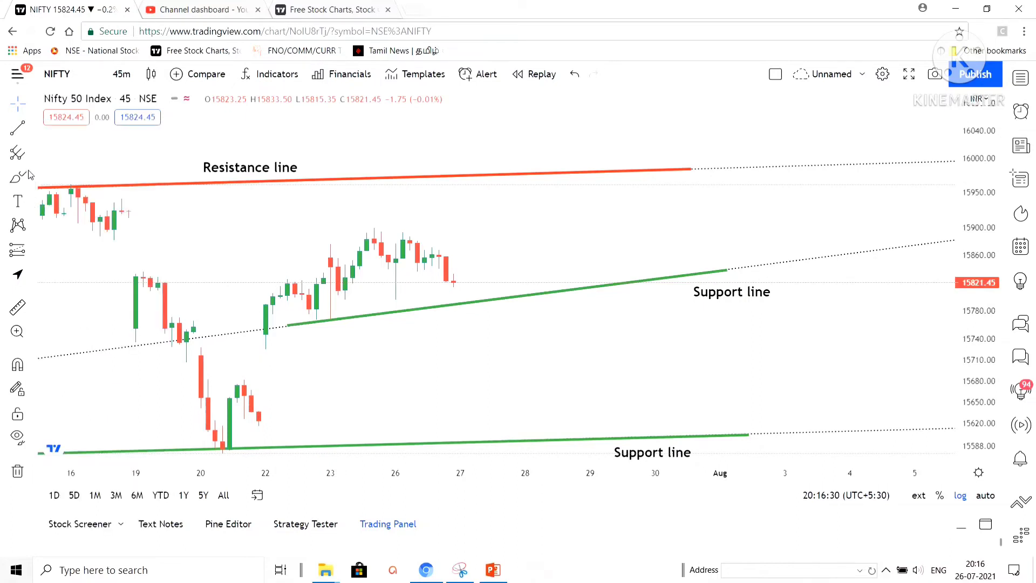
pyautogui.click(33, 179)
pyautogui.click(77, 313)
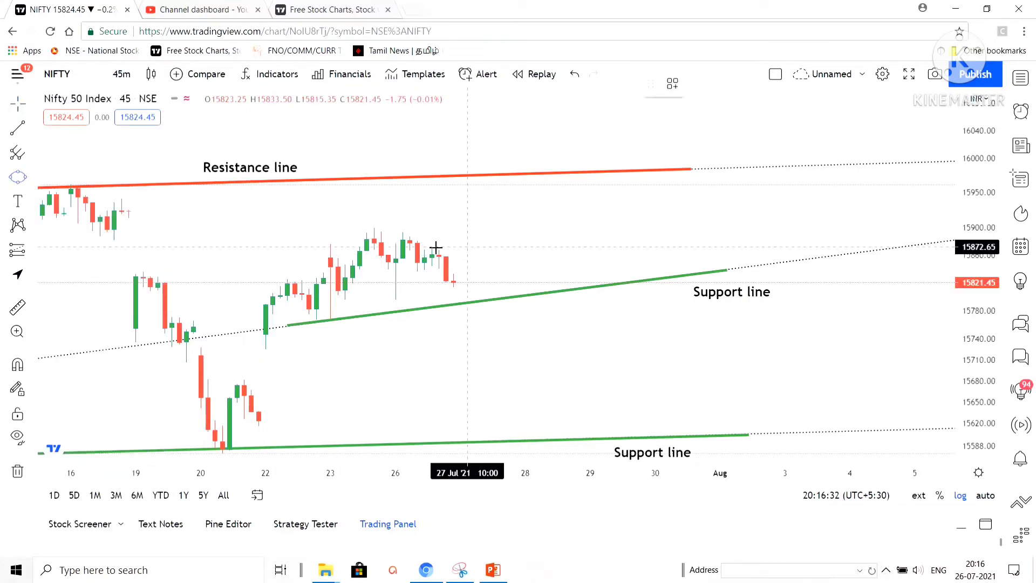
pyautogui.click(330, 265)
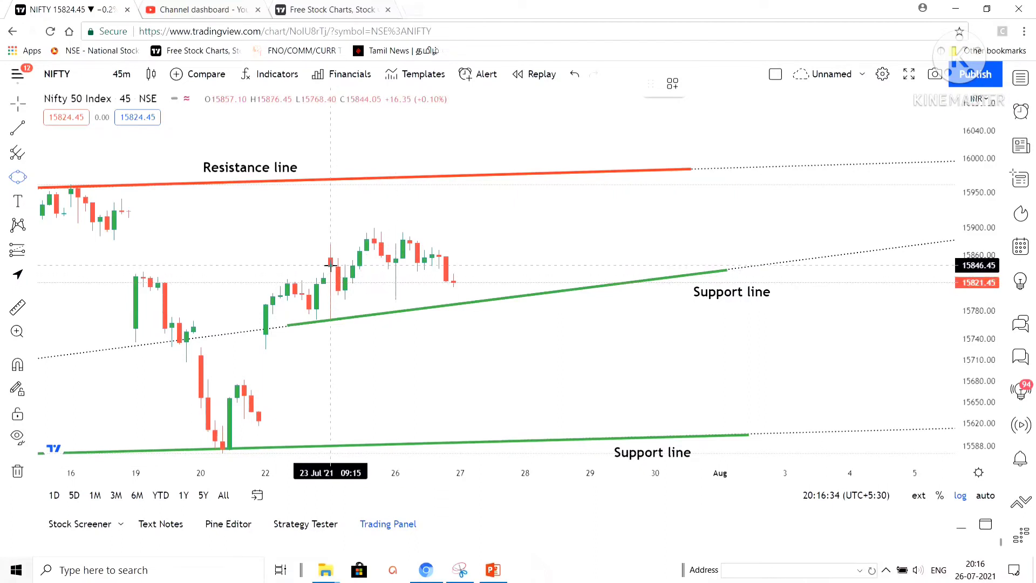
pyautogui.click(330, 326)
pyautogui.click(341, 323)
pyautogui.click(342, 319)
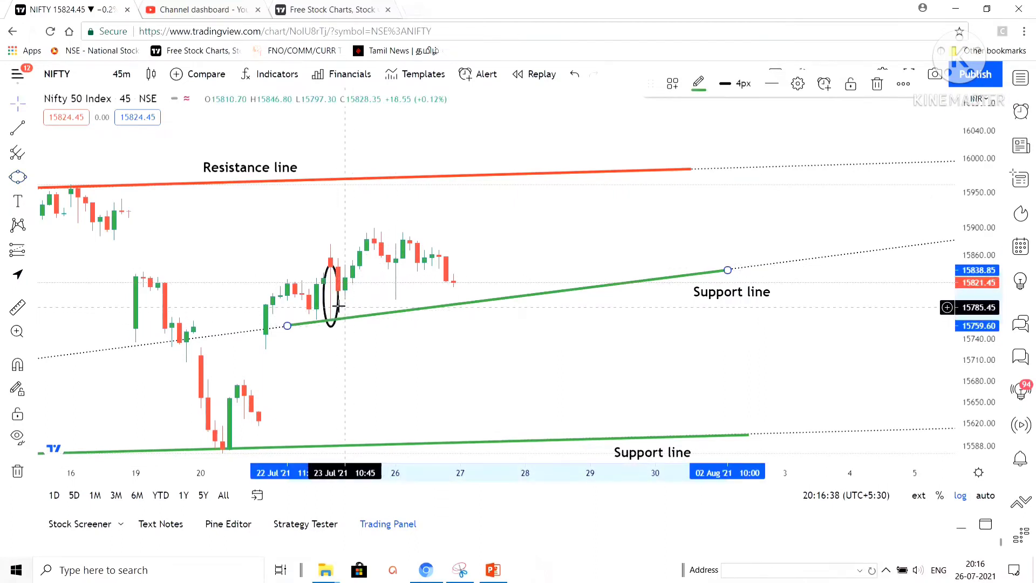
# - Duplicate the wick ellipse and place the copy around the long lower wick of the first 26 July candle
pyautogui.click(338, 310)
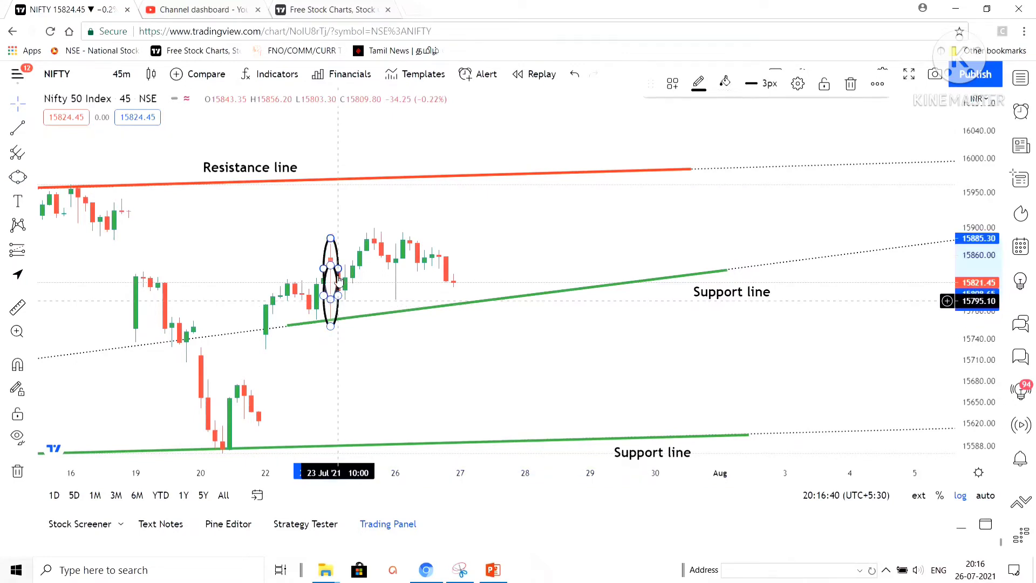
pyautogui.moveTo(330, 265)
pyautogui.mouseDown()
pyautogui.moveTo(330, 238)
pyautogui.moveTo(399, 265)
pyautogui.moveTo(318, 267)
pyautogui.moveTo(386, 268)
pyautogui.moveTo(378, 268)
pyautogui.mouseUp()
pyautogui.click(392, 258)
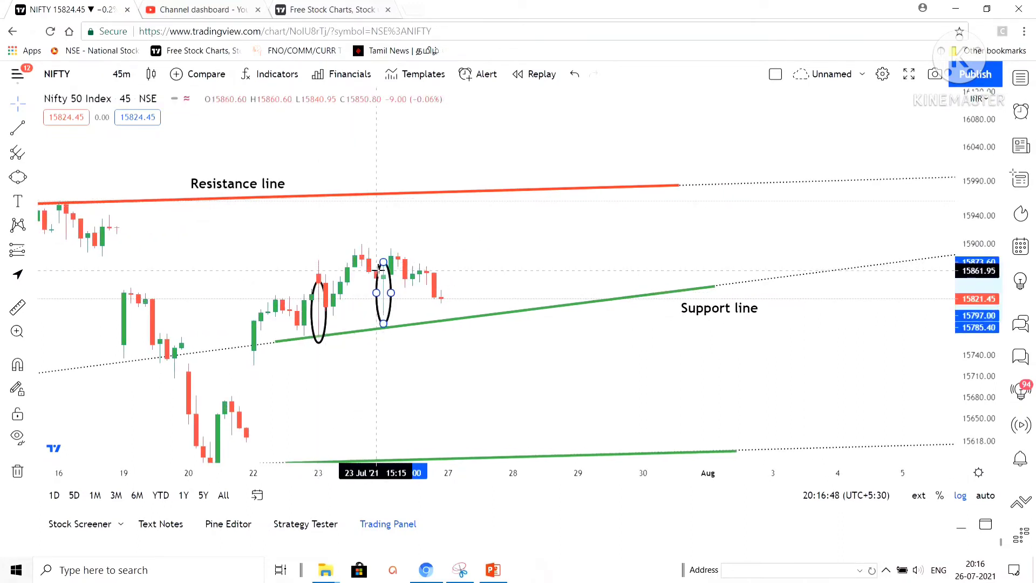
pyautogui.click(456, 389)
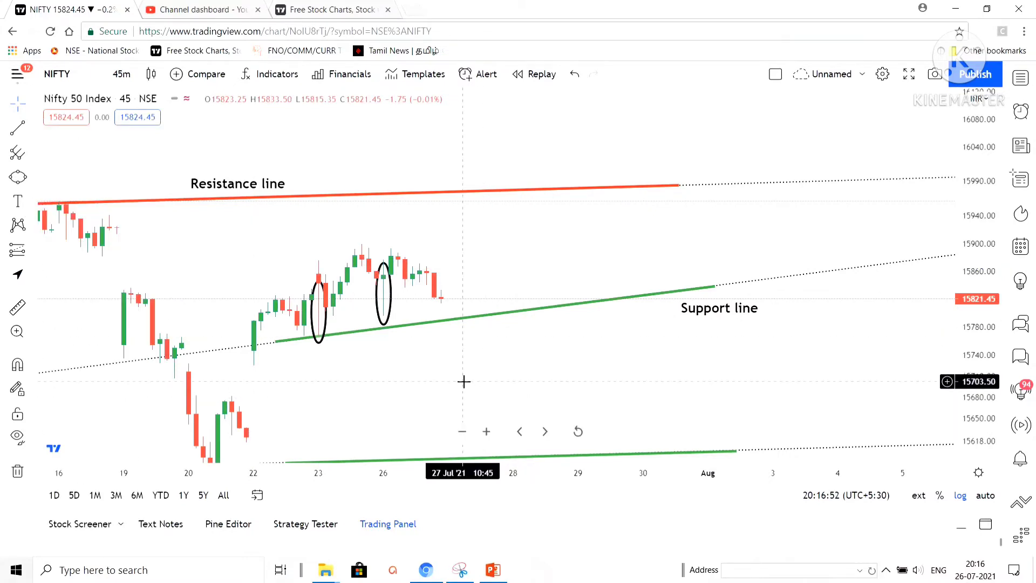
# - Add the text label "Buying pressure candle" below the rising support line, starting around 26 July
pyautogui.click(20, 203)
pyautogui.click(463, 363)
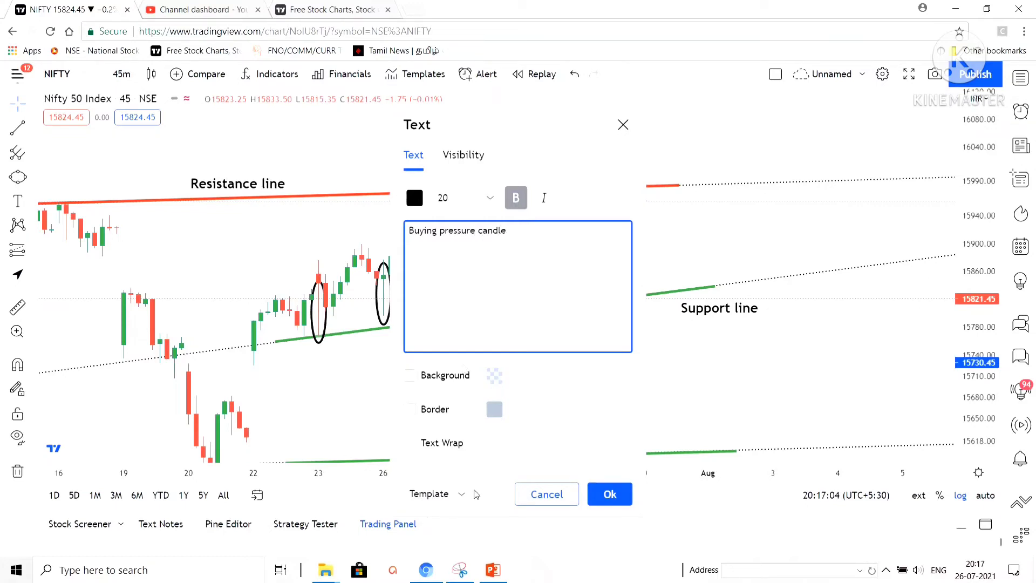
pyautogui.click(610, 493)
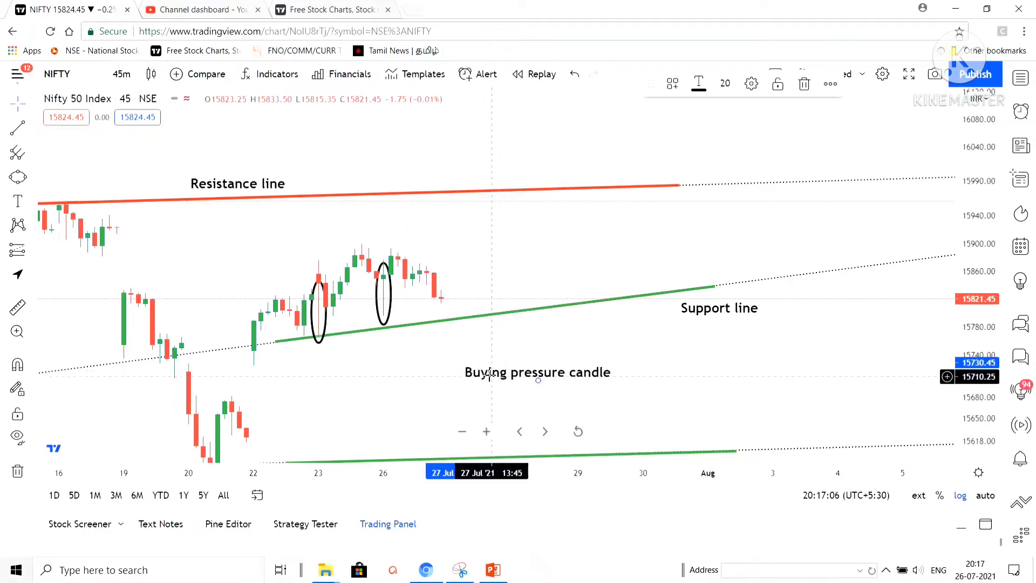
pyautogui.moveTo(474, 376); pyautogui.dragTo(397, 376)
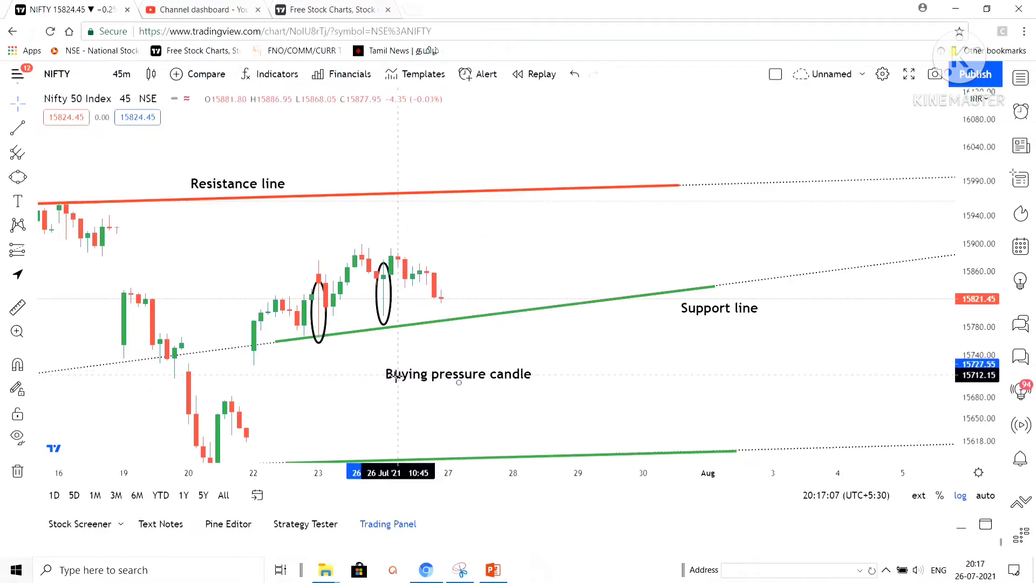
# - Draw an arrow from the "Buying pressure candle" label to the 23 July ellipse and add a second one to the 26 July wick ellipse
pyautogui.click(32, 129)
pyautogui.click(81, 351)
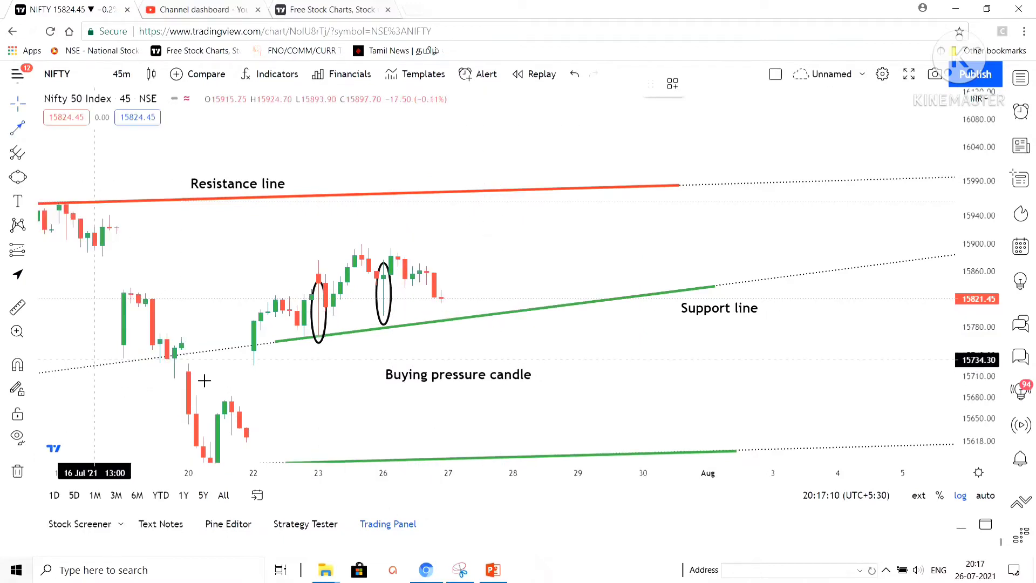
pyautogui.moveTo(384, 369); pyautogui.dragTo(320, 337)
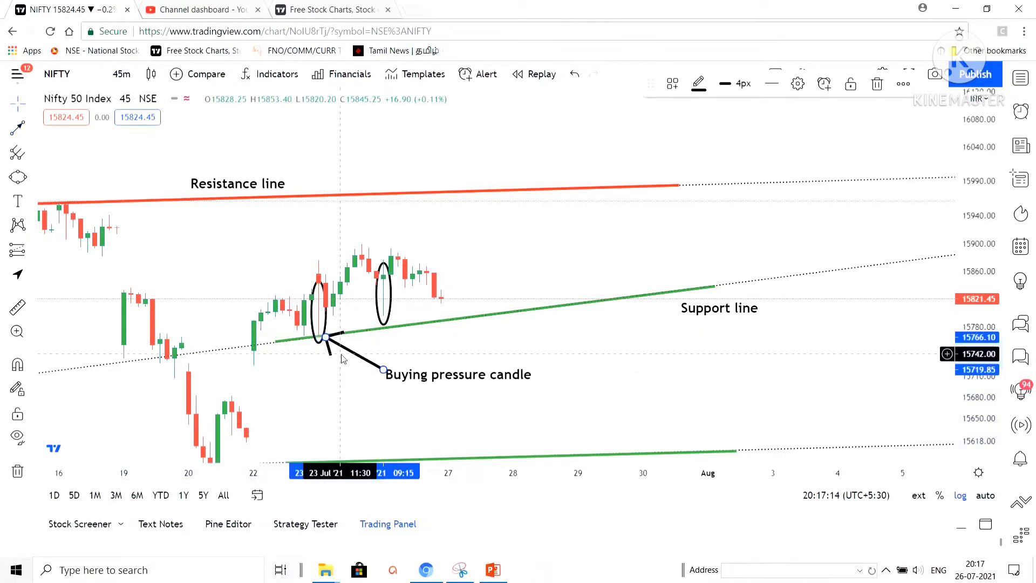
pyautogui.moveTo(346, 349); pyautogui.dragTo(390, 363)
pyautogui.click(597, 385)
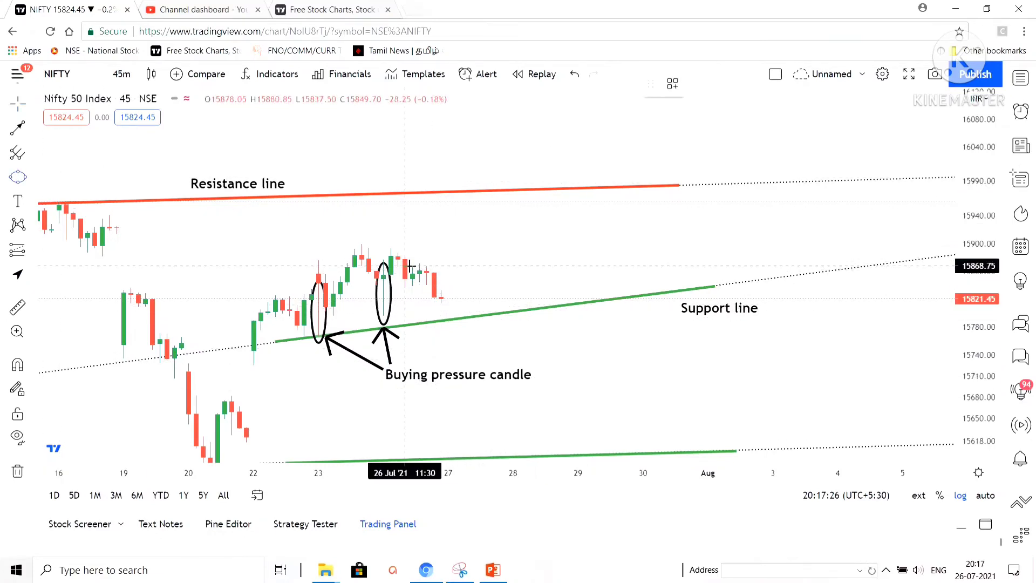
# - Circle the red 26 July 11:30 candle with a small ellipse and place a copy around the large red candle near that day's close
pyautogui.moveTo(404, 256); pyautogui.dragTo(405, 285)
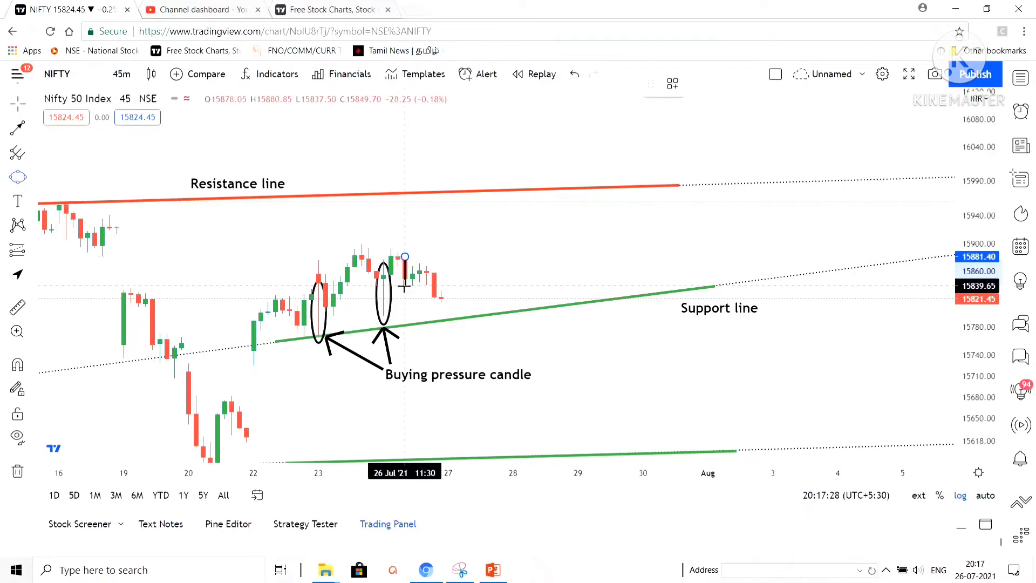
pyautogui.click(413, 289)
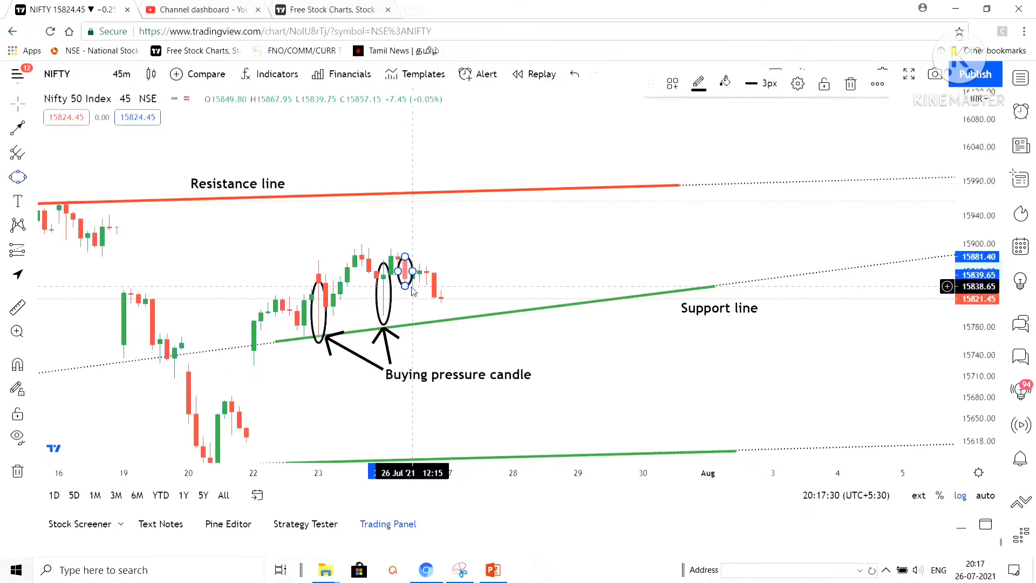
pyautogui.moveTo(412, 276); pyautogui.dragTo(416, 252)
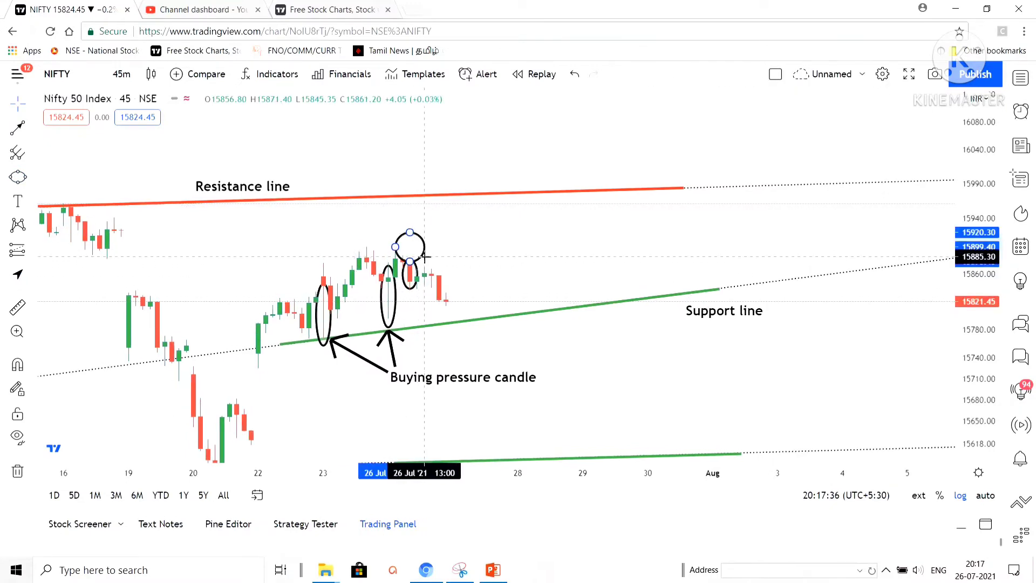
pyautogui.click(419, 254)
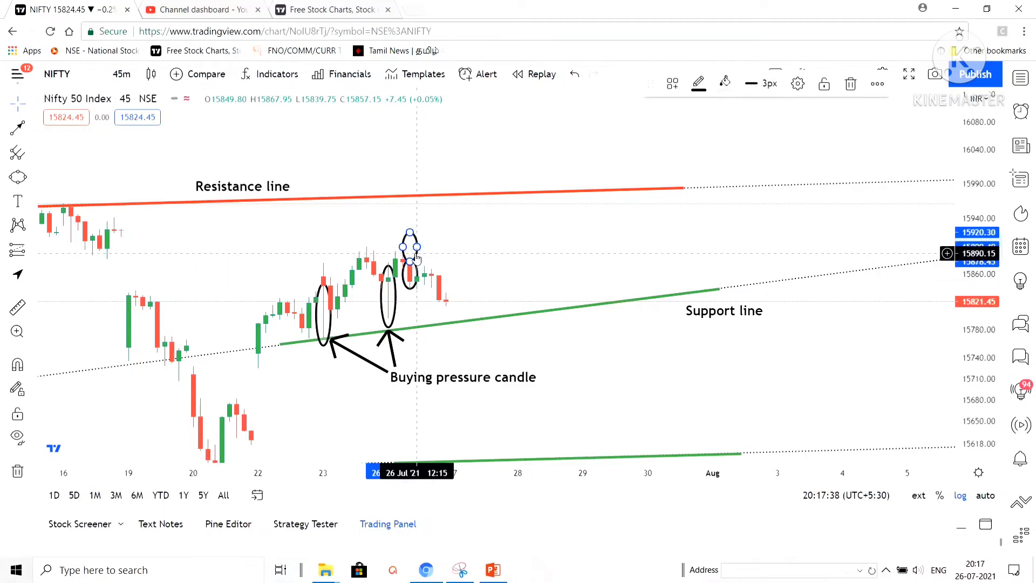
pyautogui.moveTo(419, 261)
pyautogui.mouseDown()
pyautogui.moveTo(453, 292)
pyautogui.moveTo(447, 297)
pyautogui.mouseUp()
pyautogui.click(484, 297)
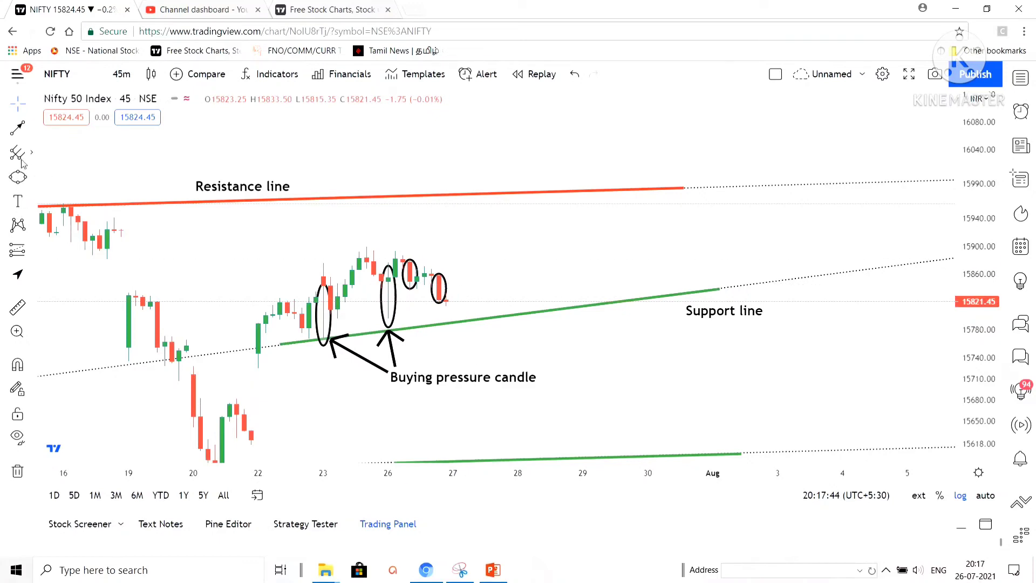
# - Draw two arrows from a common point at about 15920 on 27 July down to the two circled red candles
pyautogui.click(18, 128)
pyautogui.click(453, 230)
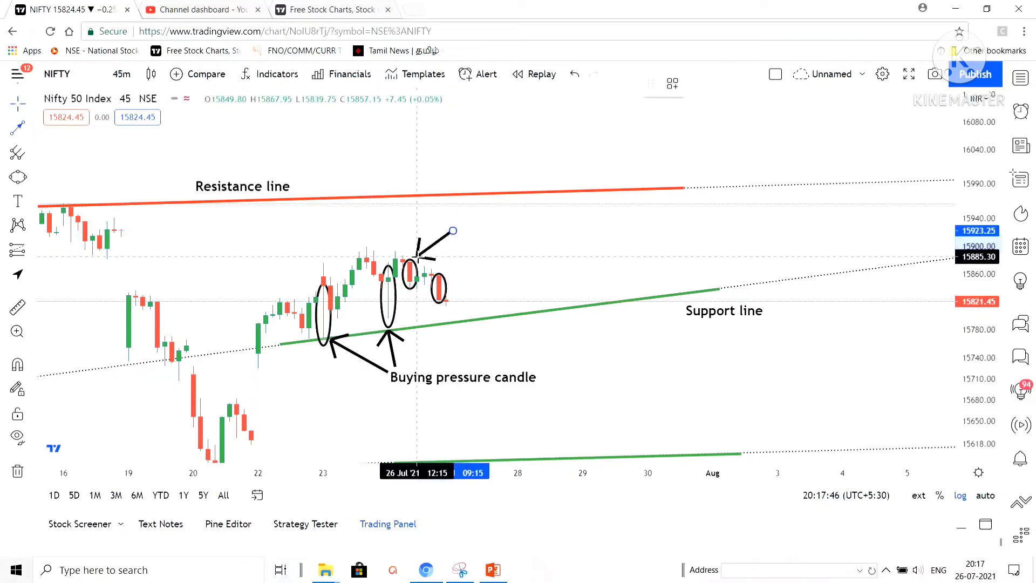
pyautogui.click(415, 257)
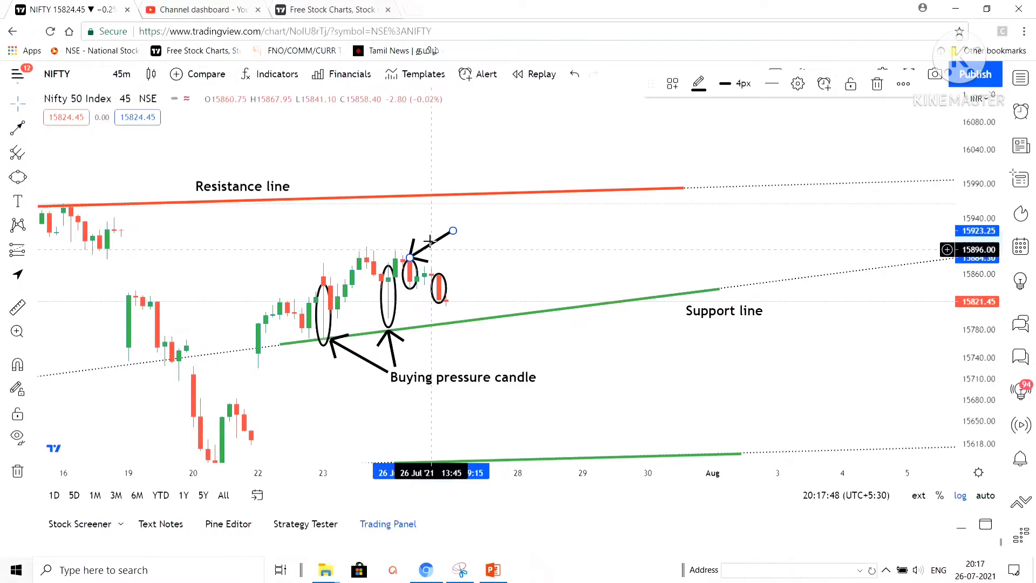
pyautogui.moveTo(430, 254)
pyautogui.mouseDown()
pyautogui.moveTo(430, 227)
pyautogui.moveTo(465, 259)
pyautogui.moveTo(454, 234)
pyautogui.mouseUp()
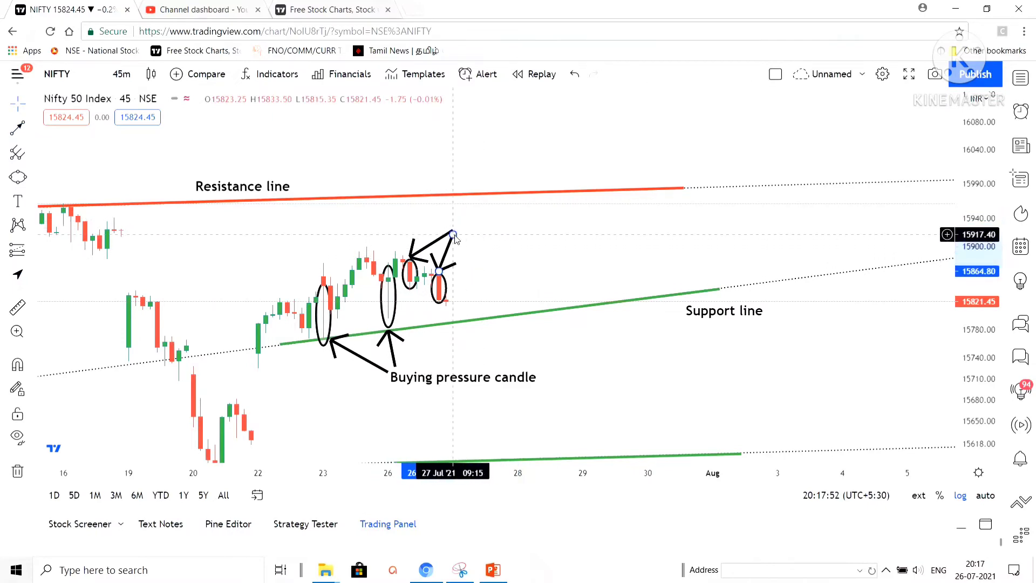
# - Add the text label "Sellers also participating" and place it just above the shared start of the two red-candle arrows
pyautogui.click(19, 203)
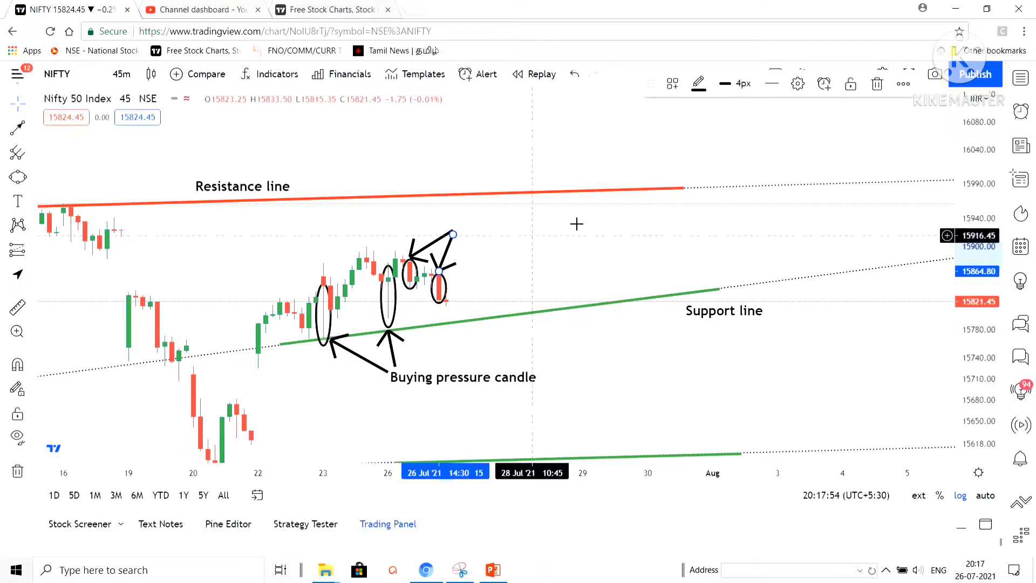
pyautogui.click(493, 213)
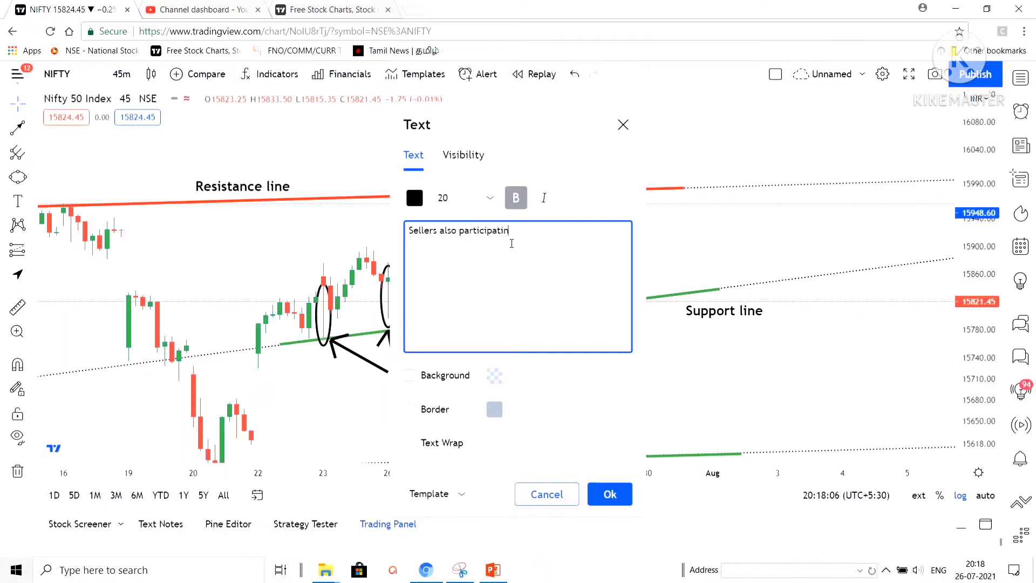
pyautogui.click(608, 493)
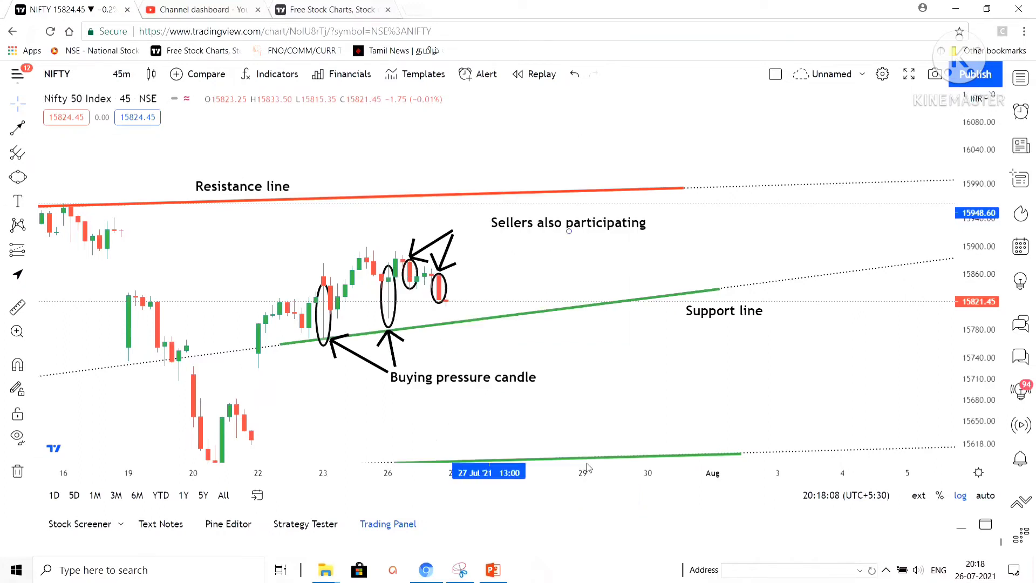
pyautogui.moveTo(526, 221); pyautogui.dragTo(483, 216)
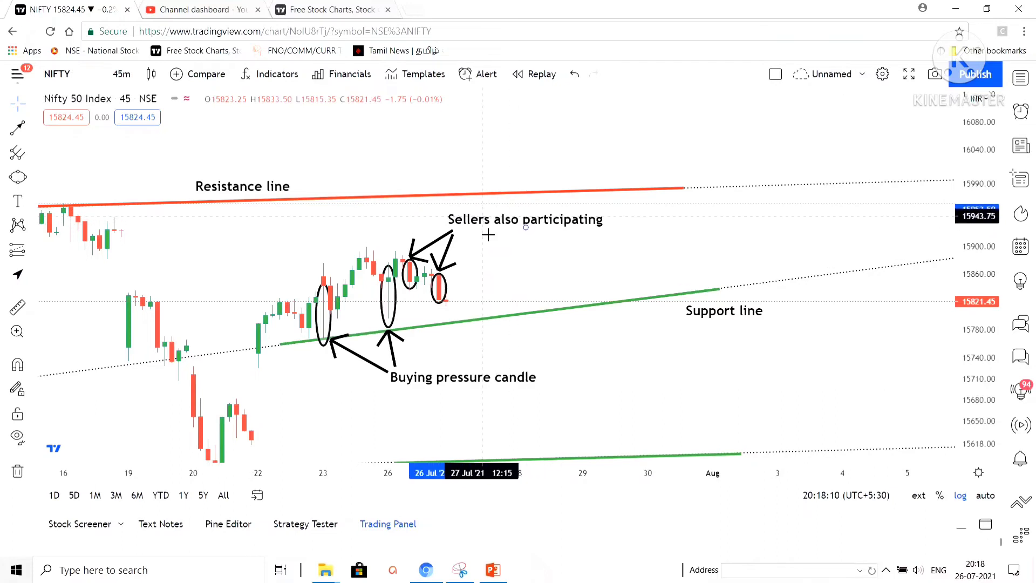
pyautogui.click(549, 232)
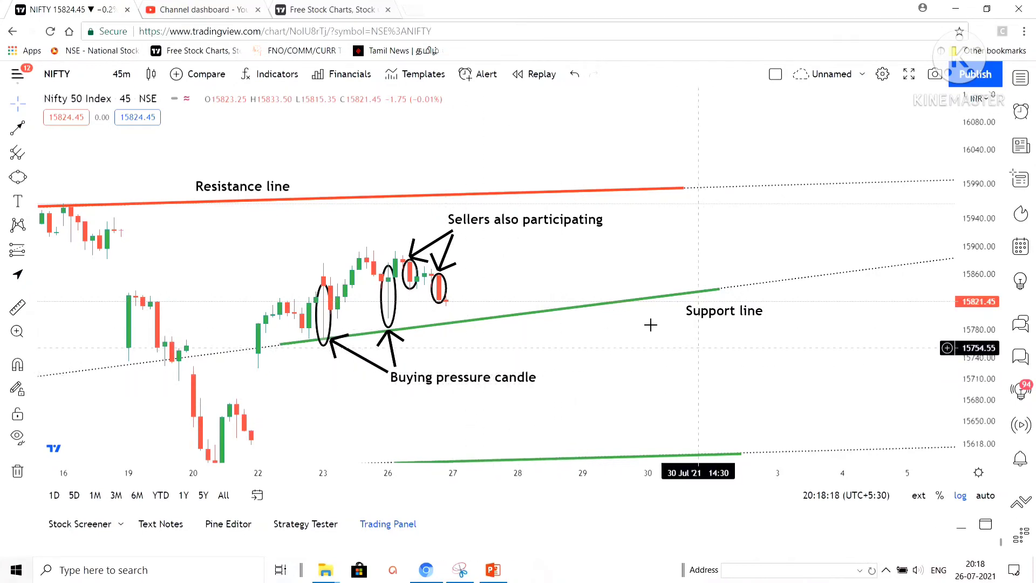
# - With the Brush, underline "Support line" with a curved arrow to the green line, and loop around the 23–26 July candles
pyautogui.click(32, 201)
pyautogui.click(33, 162)
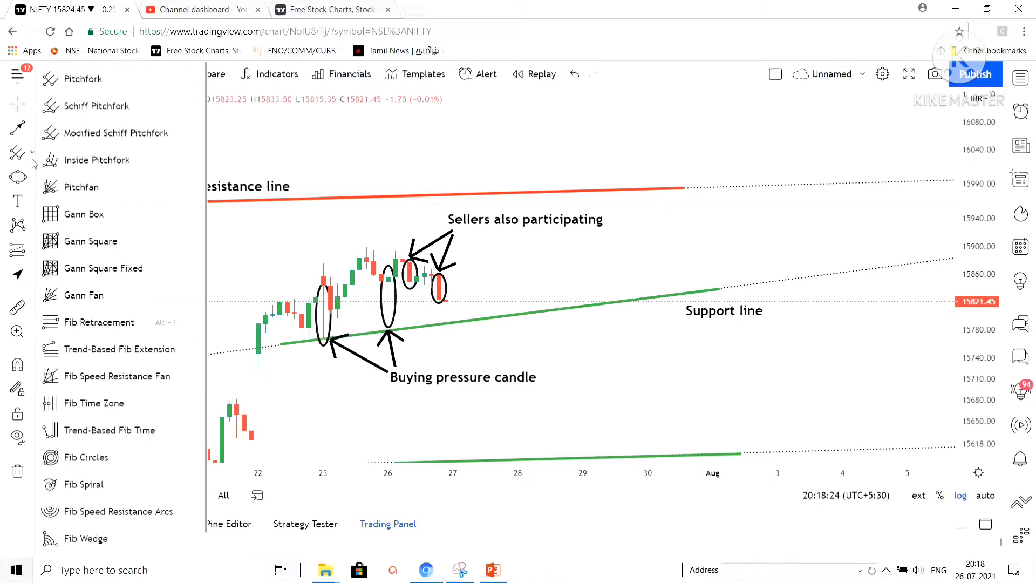
pyautogui.click(31, 178)
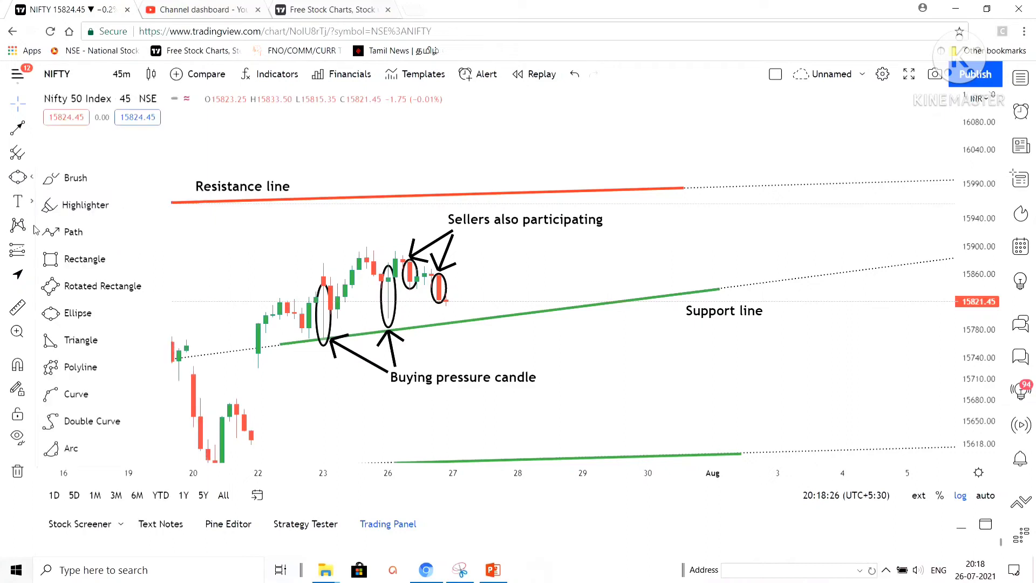
pyautogui.click(74, 184)
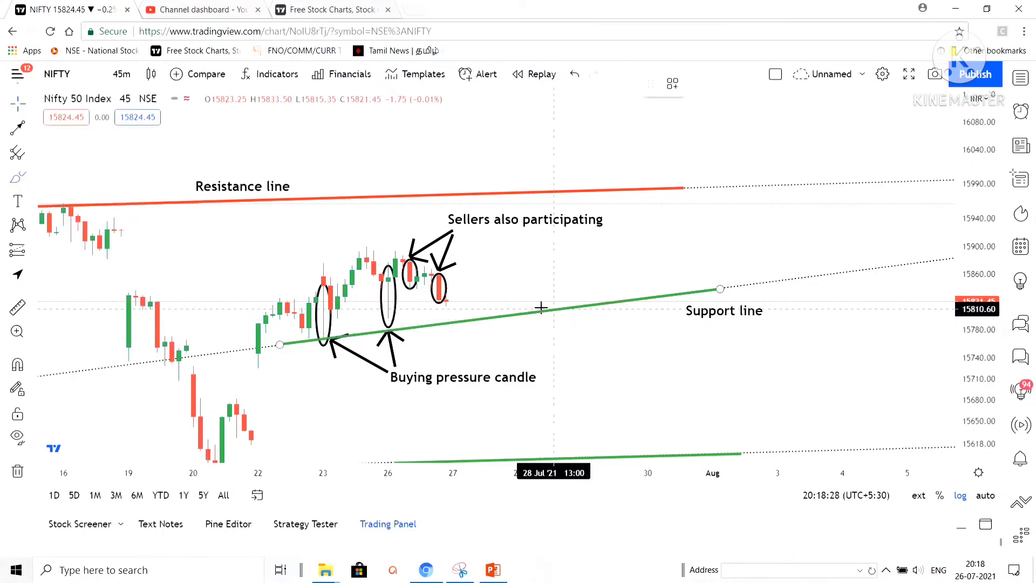
pyautogui.moveTo(672, 321)
pyautogui.mouseDown()
pyautogui.moveTo(771, 321)
pyautogui.moveTo(701, 421)
pyautogui.moveTo(548, 343)
pyautogui.moveTo(533, 318)
pyautogui.moveTo(532, 343)
pyautogui.moveTo(561, 333)
pyautogui.mouseUp()
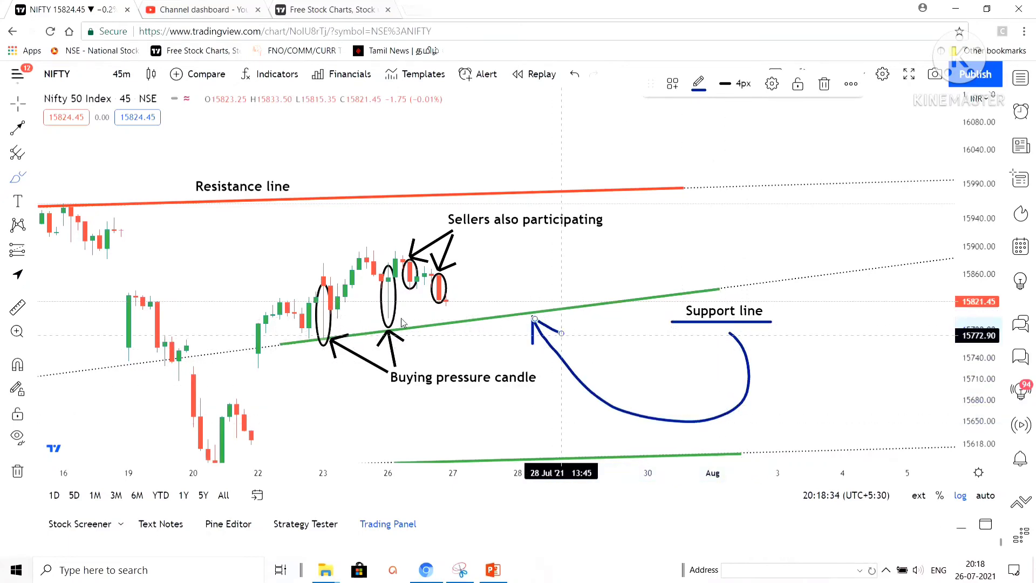
pyautogui.moveTo(459, 256)
pyautogui.mouseDown()
pyautogui.moveTo(349, 231)
pyautogui.moveTo(374, 283)
pyautogui.moveTo(477, 273)
pyautogui.moveTo(460, 248)
pyautogui.mouseUp()
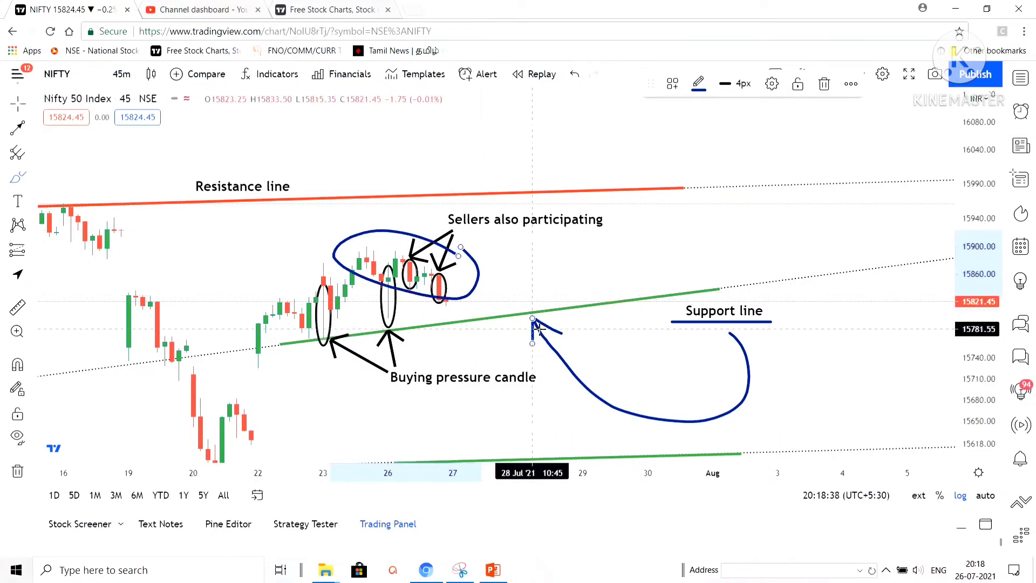
pyautogui.click(610, 283)
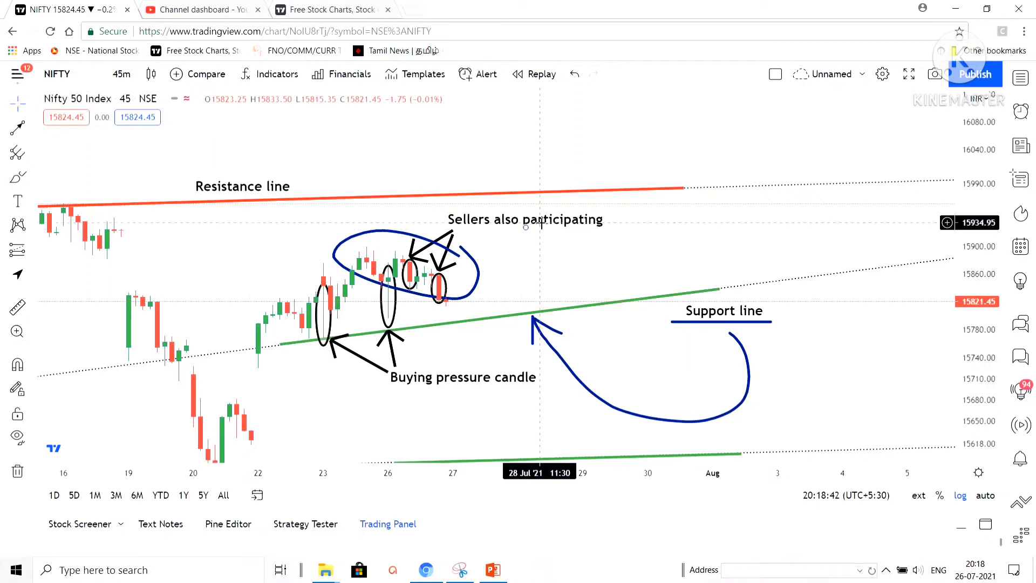
# - Delete the "Buying pressure candle" and "Sellers also participating" labels together with their four black arrows
pyautogui.click(497, 378)
pyautogui.press('Delete')
pyautogui.click(389, 348)
pyautogui.press('Delete')
pyautogui.click(372, 367)
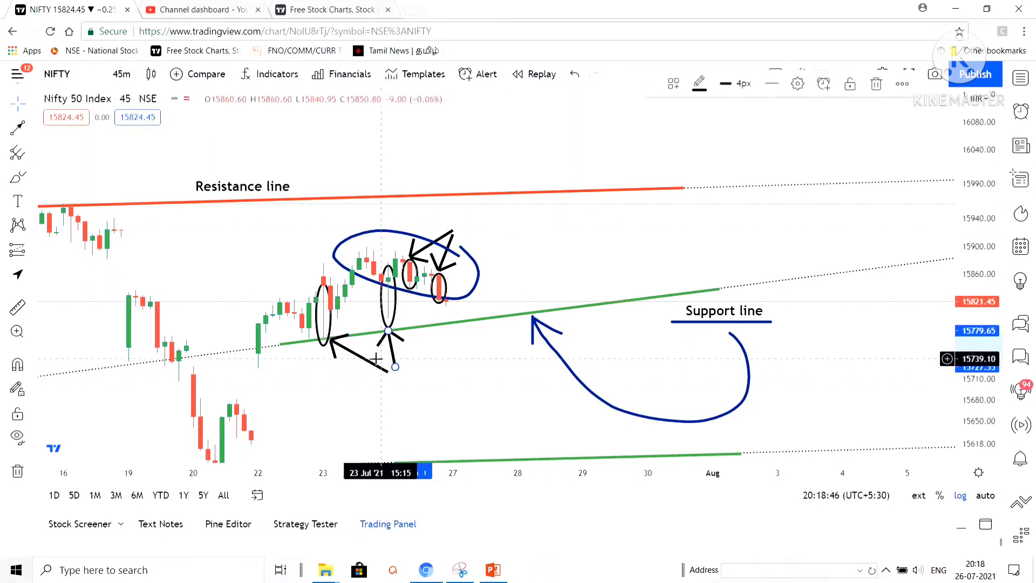
pyautogui.press('Delete')
pyautogui.click(446, 238)
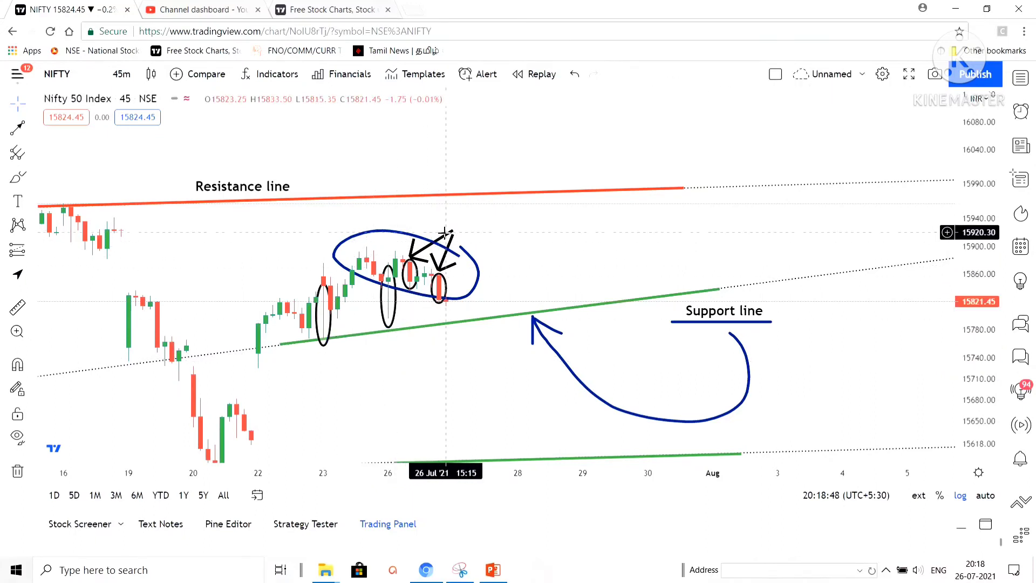
pyautogui.press('Delete')
pyautogui.click(451, 233)
pyautogui.press('Delete')
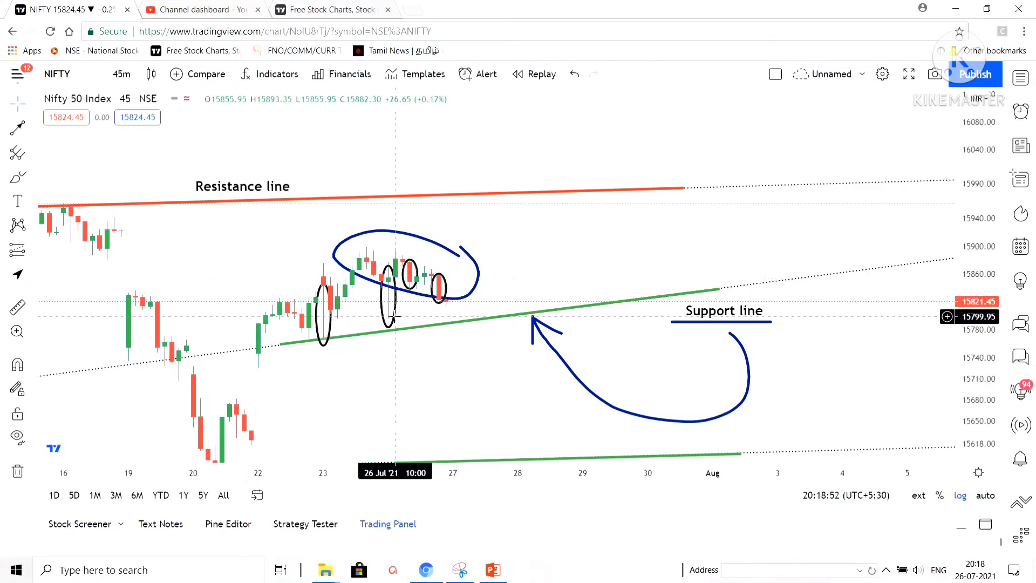
# - Delete the four black ellipses around the 23 and 26 July candles
pyautogui.click(383, 303)
pyautogui.press('Delete')
pyautogui.click(331, 333)
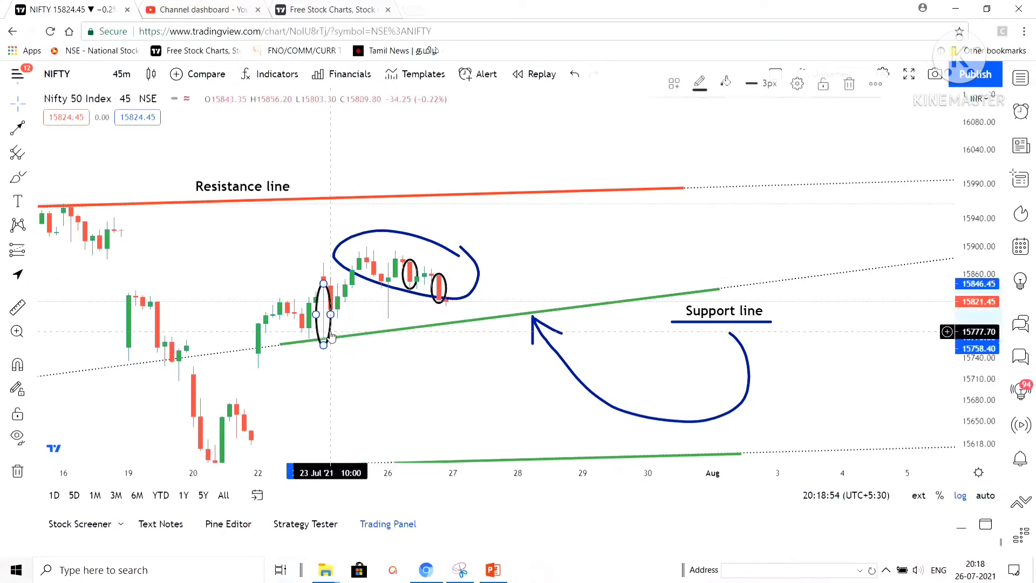
pyautogui.press('Delete')
pyautogui.click(413, 289)
pyautogui.press('Delete')
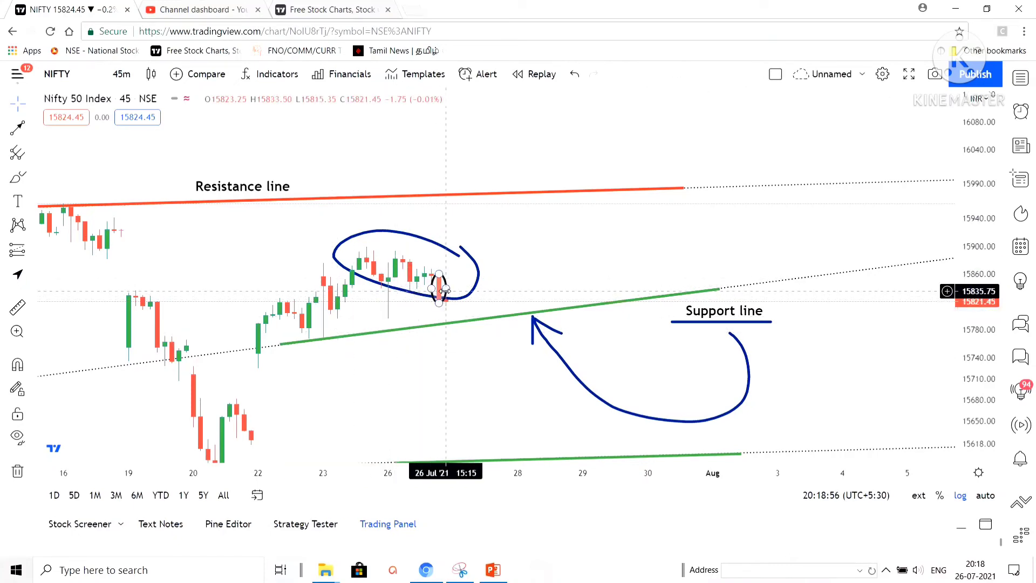
pyautogui.click(447, 296)
pyautogui.press('Delete')
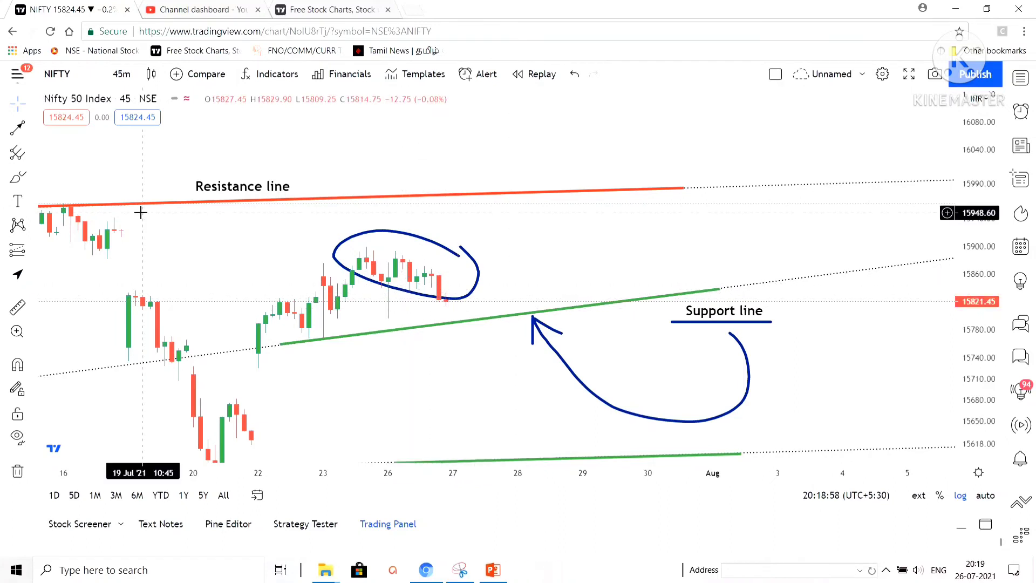
# - Add the text label "Market is above support line" just above the green line after the last candle, and delete the brush loop around the candles
pyautogui.click(17, 201)
pyautogui.click(514, 300)
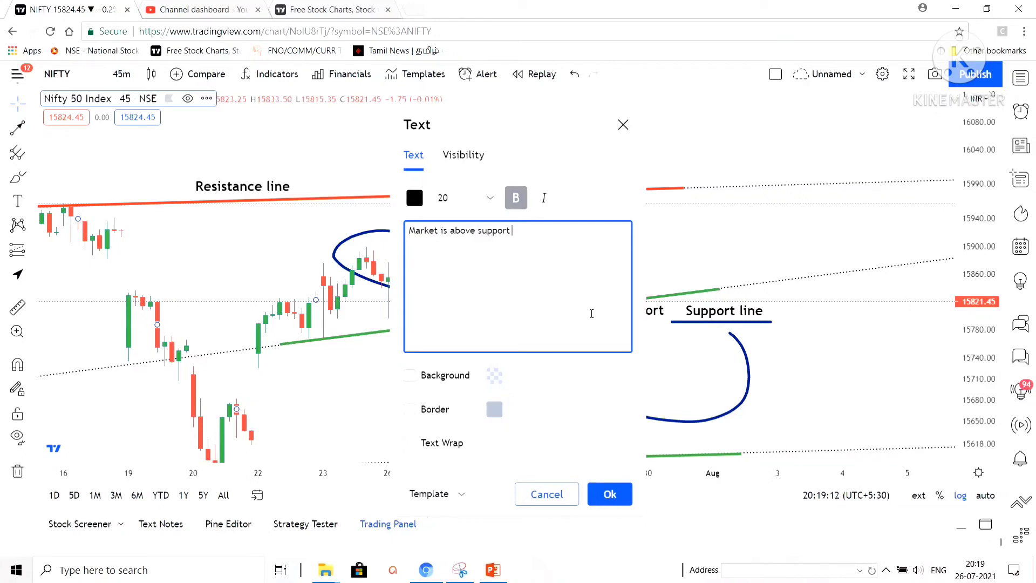
pyautogui.click(609, 494)
pyautogui.moveTo(567, 318); pyautogui.dragTo(541, 292)
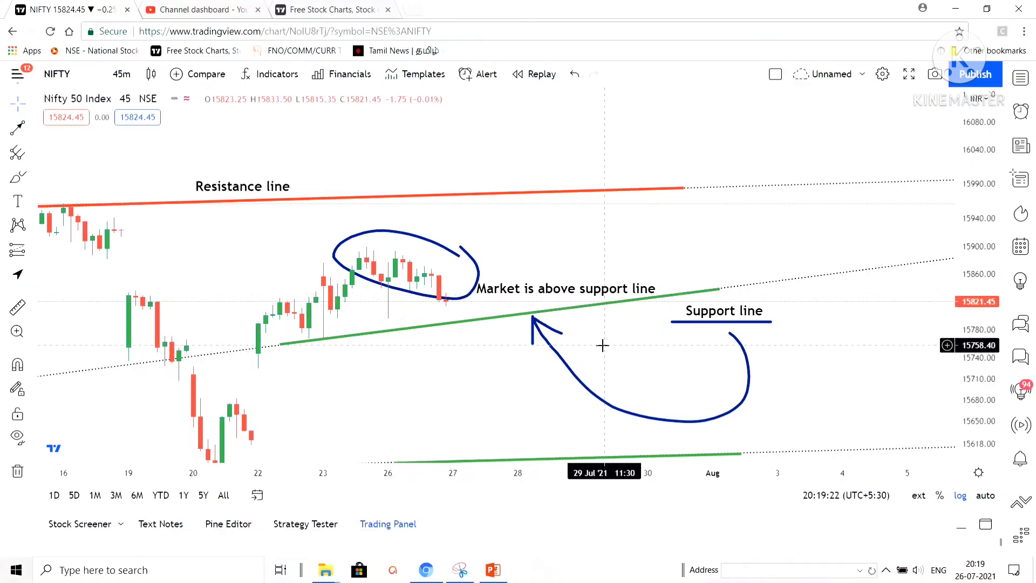
pyautogui.click(479, 271)
pyautogui.press('Delete')
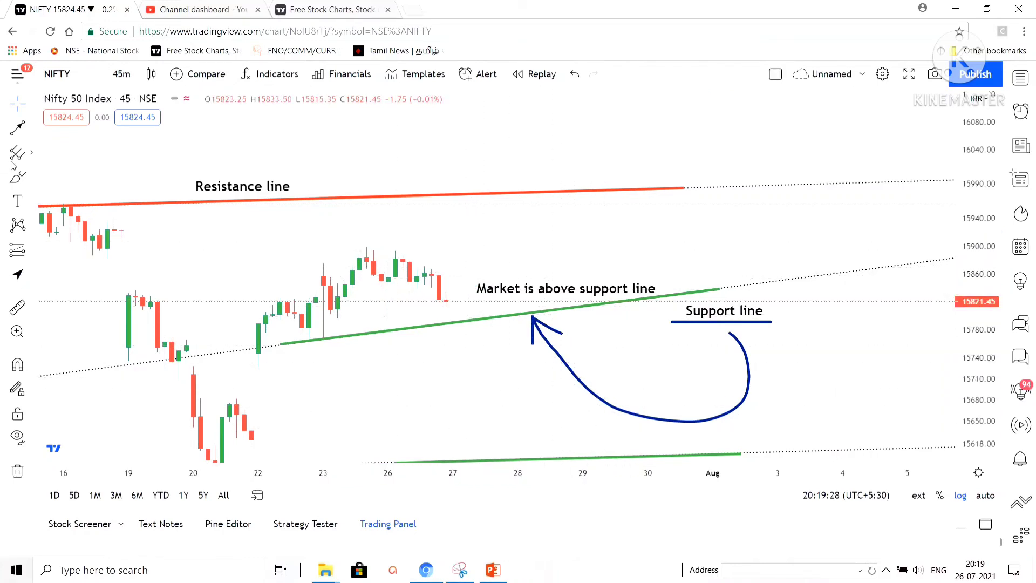
# - Add the two-line note "Up move is high possible" / "conditions------->should not break support line" and place it above the red resistance line
pyautogui.click(18, 201)
pyautogui.click(704, 249)
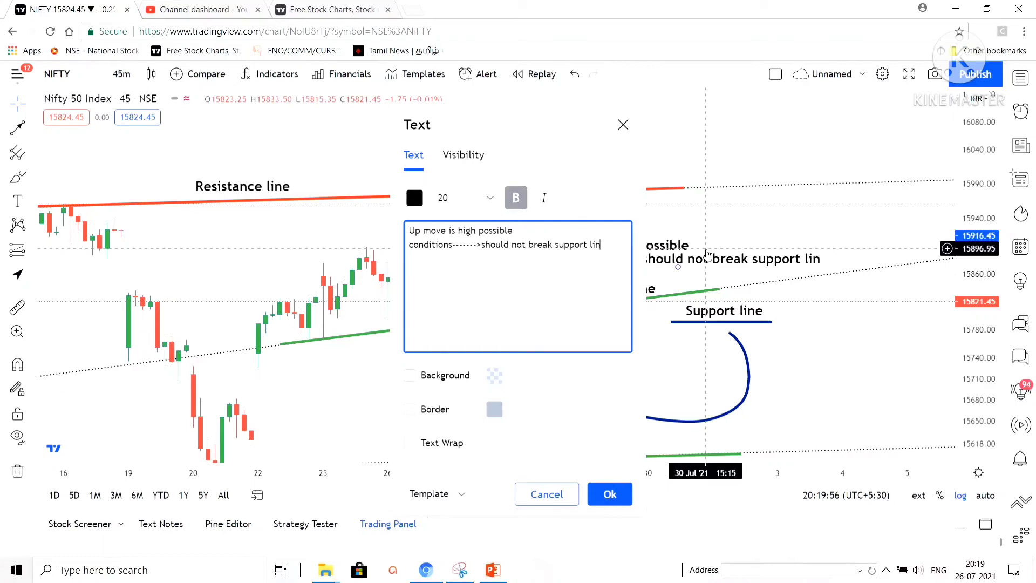
pyautogui.click(610, 494)
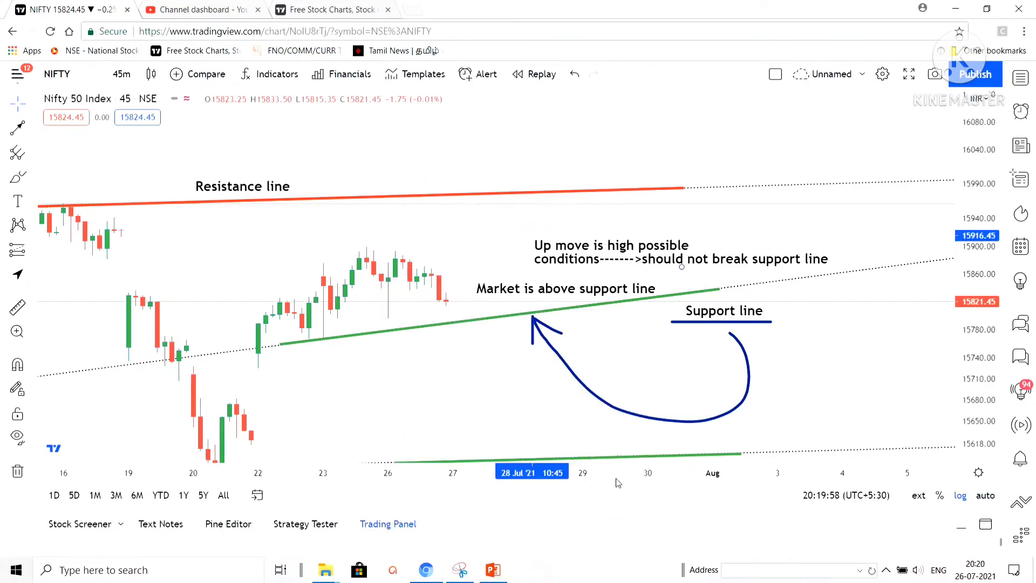
pyautogui.moveTo(638, 254)
pyautogui.mouseDown()
pyautogui.moveTo(597, 157)
pyautogui.moveTo(473, 155)
pyautogui.moveTo(482, 153)
pyautogui.mouseUp()
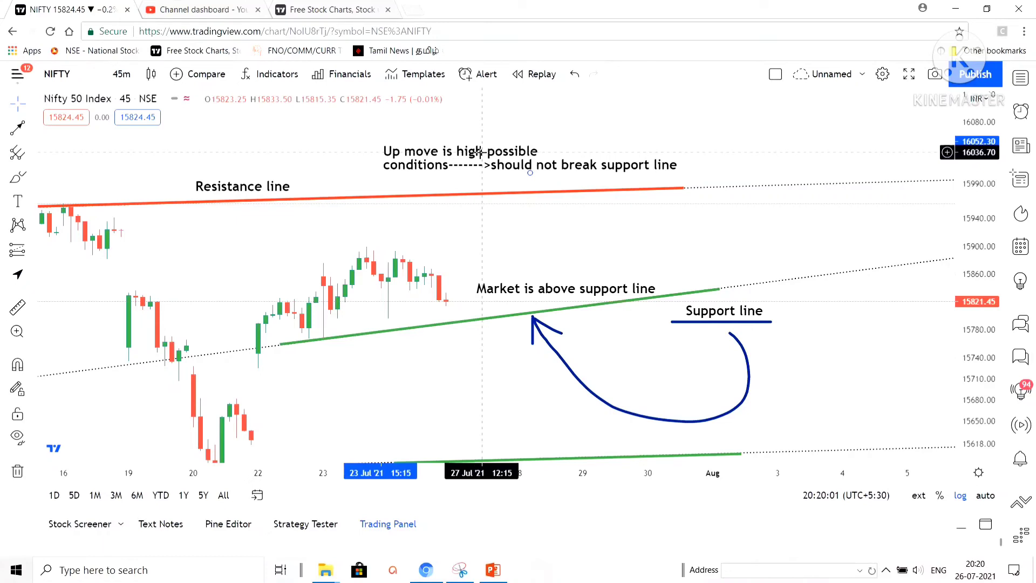
# - Brush an underline beneath "Up move is high possible" and a wavy arrow from the last candle up to the resistance line
pyautogui.click(18, 178)
pyautogui.moveTo(376, 158); pyautogui.dragTo(540, 157)
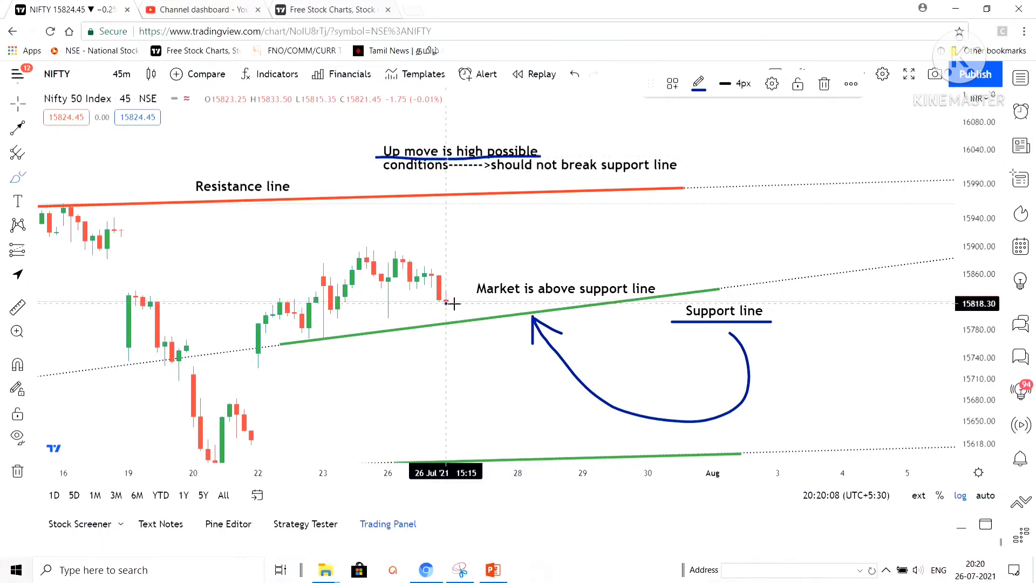
pyautogui.moveTo(449, 303)
pyautogui.mouseDown()
pyautogui.moveTo(551, 259)
pyautogui.moveTo(641, 189)
pyautogui.moveTo(635, 225)
pyautogui.mouseUp()
pyautogui.click(625, 235)
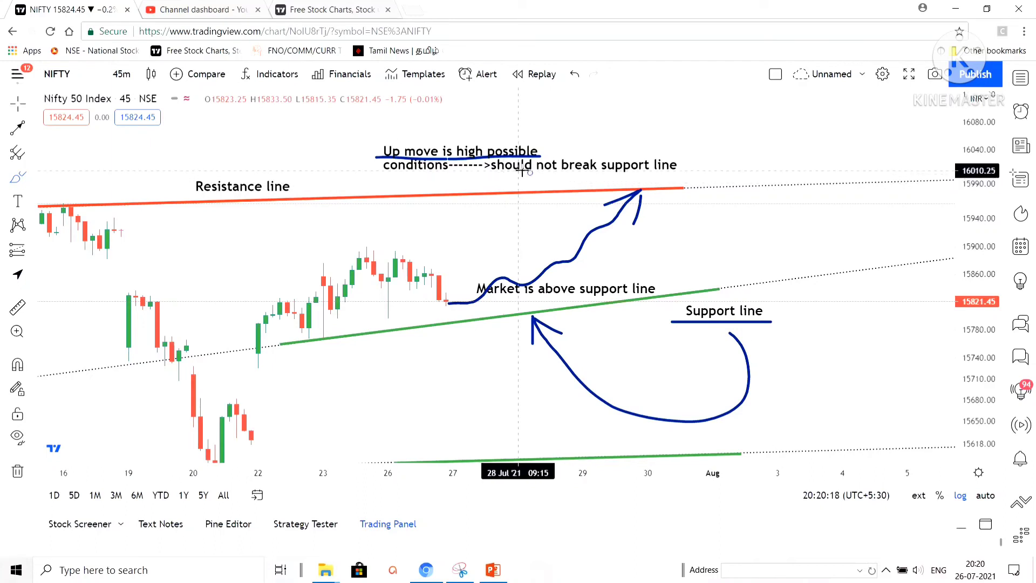
# - Brush an underline beneath "should not break support line" and a large looping arrow from it around the candles to the green support line
pyautogui.moveTo(520, 171); pyautogui.dragTo(669, 181)
pyautogui.moveTo(573, 182)
pyautogui.mouseDown()
pyautogui.moveTo(254, 233)
pyautogui.moveTo(402, 398)
pyautogui.moveTo(511, 320)
pyautogui.moveTo(488, 335)
pyautogui.moveTo(517, 346)
pyautogui.mouseUp()
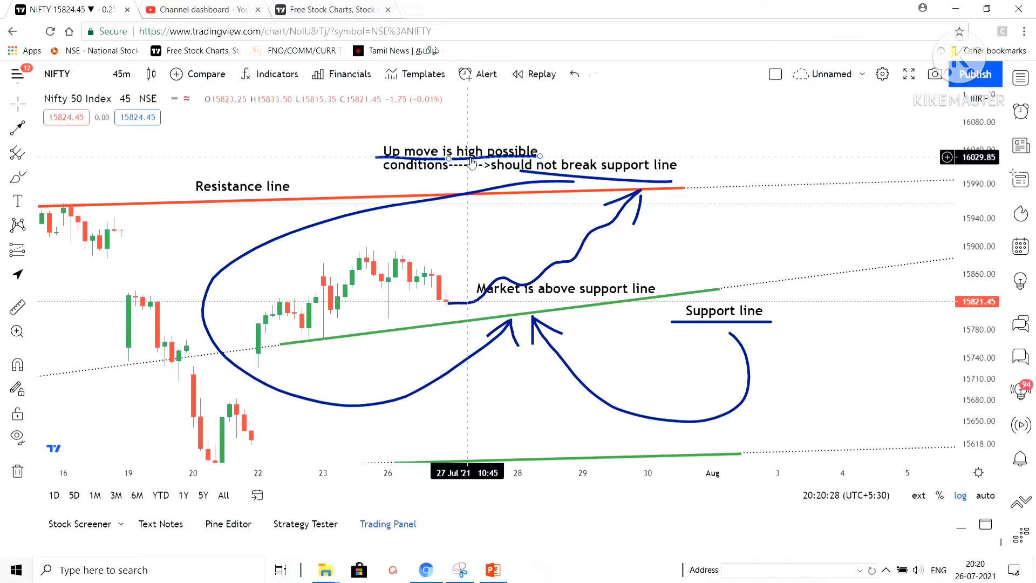
# - Delete both underlines of the up-move note and the wavy arrow to the resistance line, and shift the note back to about 22 July
pyautogui.moveTo(471, 163); pyautogui.dragTo(441, 162)
pyautogui.press('Delete')
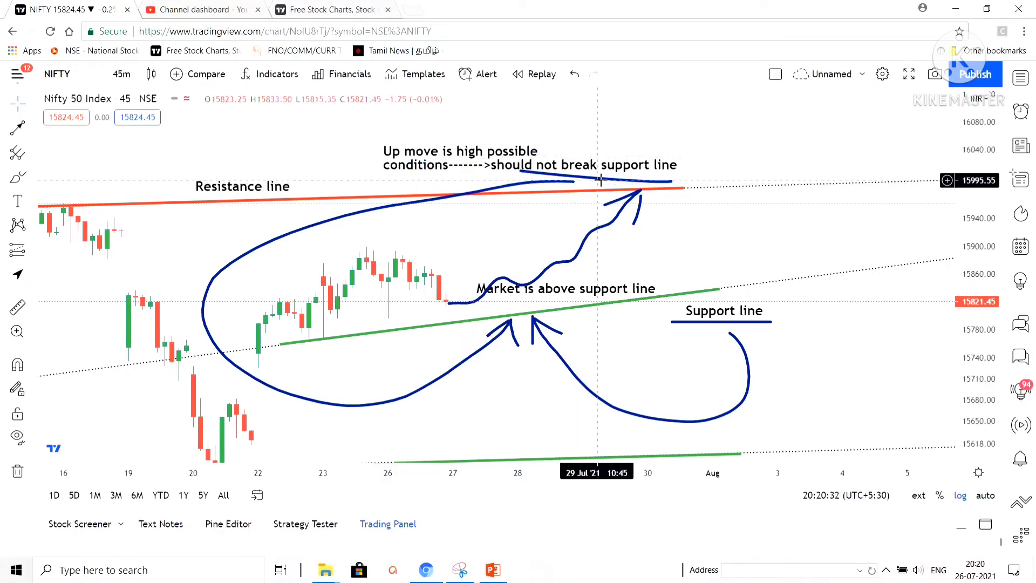
pyautogui.moveTo(607, 162)
pyautogui.mouseDown()
pyautogui.moveTo(528, 161)
pyautogui.moveTo(542, 158)
pyautogui.mouseUp()
pyautogui.click(589, 180)
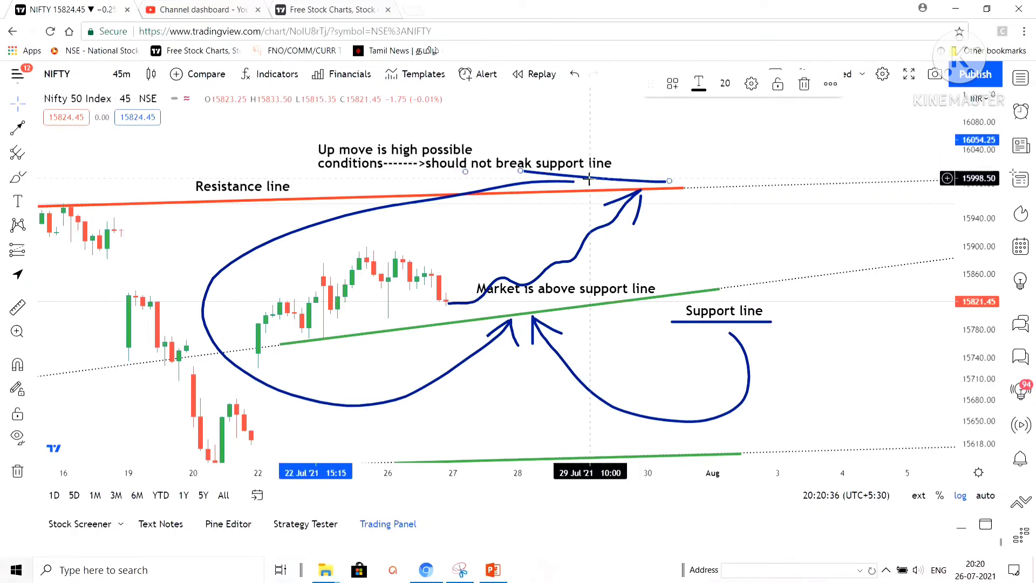
pyautogui.press('Delete')
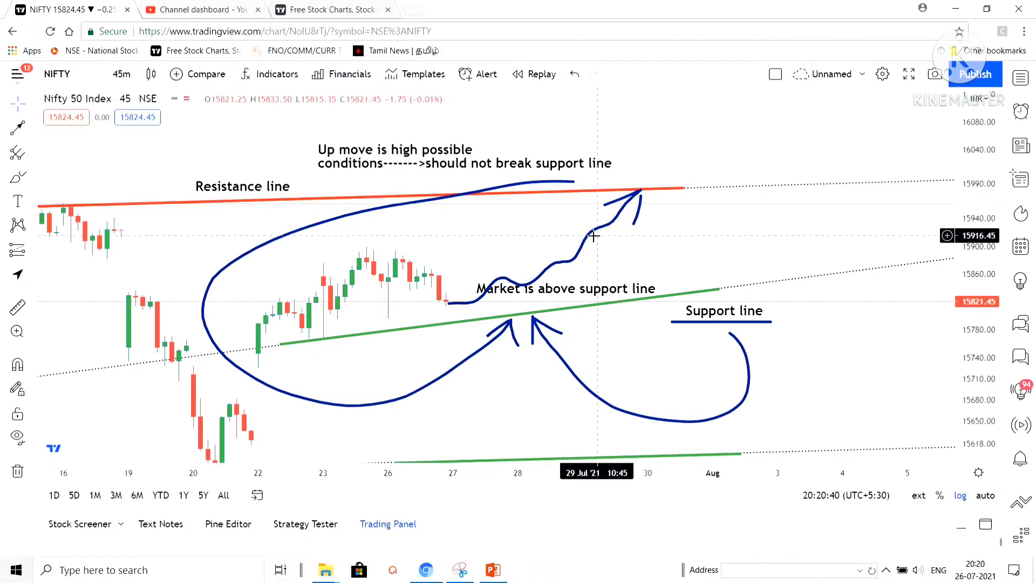
pyautogui.press('Delete')
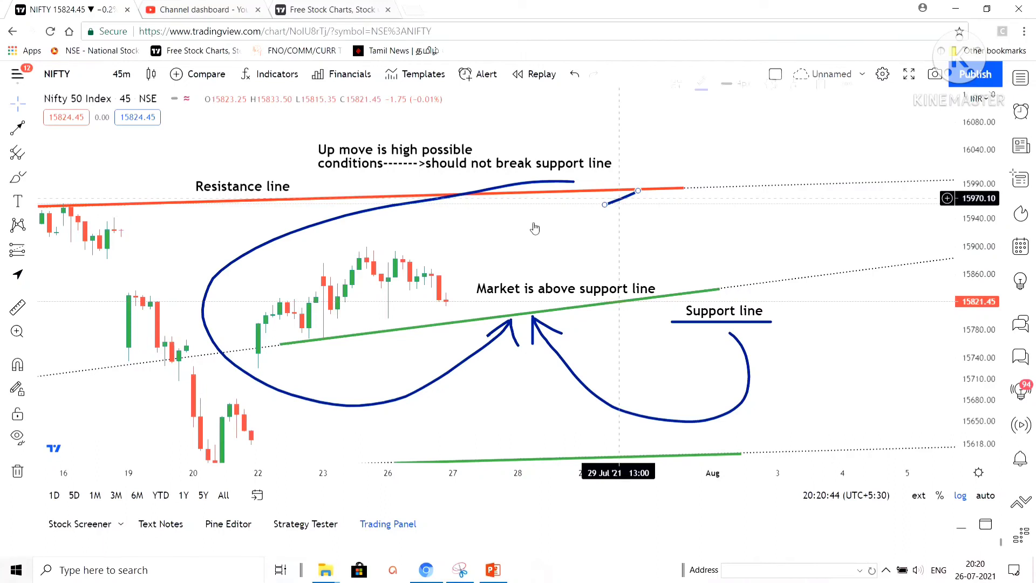
pyautogui.press('Delete')
pyautogui.click(31, 178)
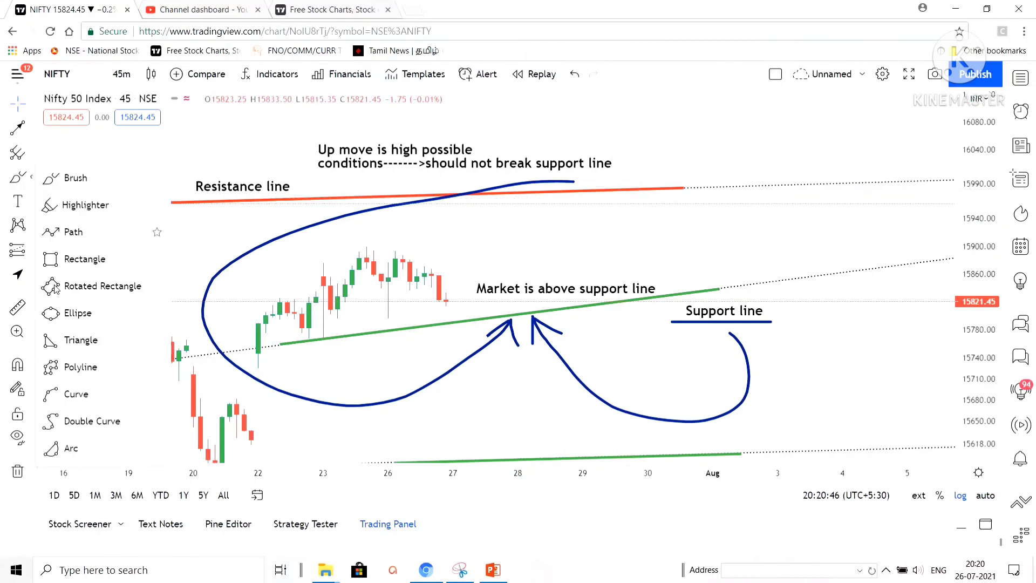
pyautogui.click(73, 232)
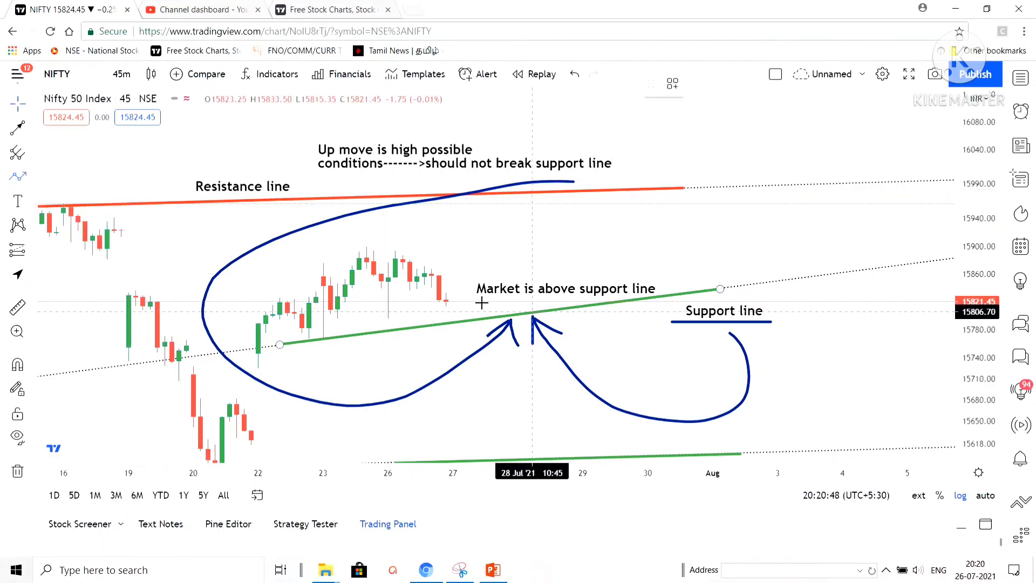
pyautogui.click(461, 301)
pyautogui.click(482, 312)
pyautogui.click(496, 281)
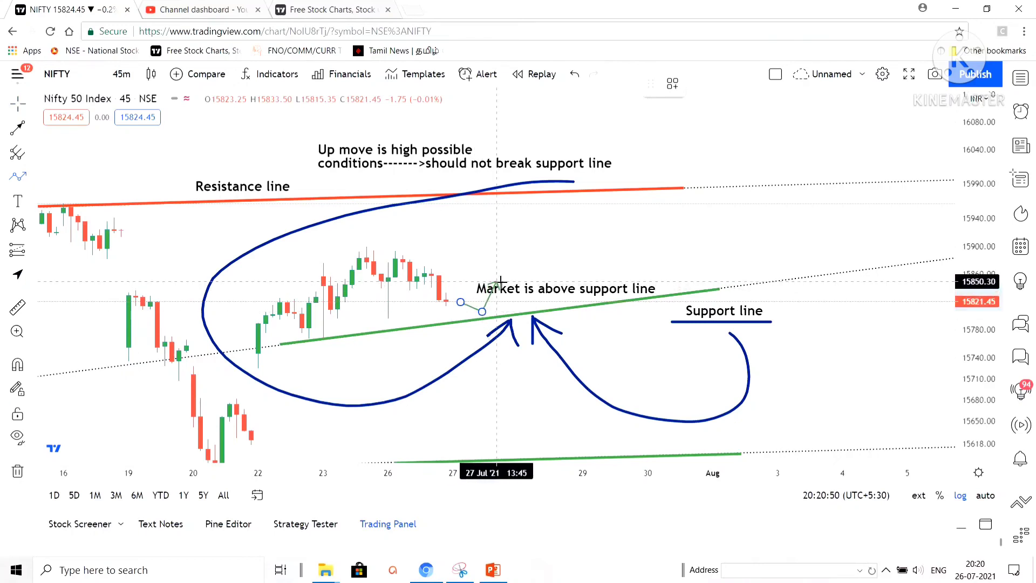
pyautogui.click(510, 291)
pyautogui.click(525, 295)
pyautogui.click(540, 267)
pyautogui.click(561, 275)
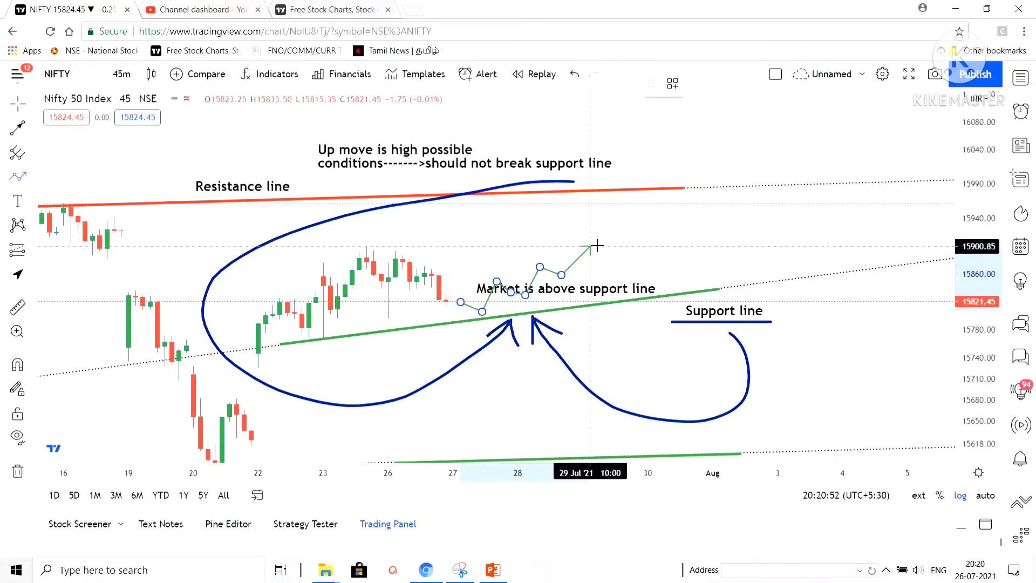
pyautogui.click(590, 246)
pyautogui.click(619, 235)
pyautogui.click(634, 227)
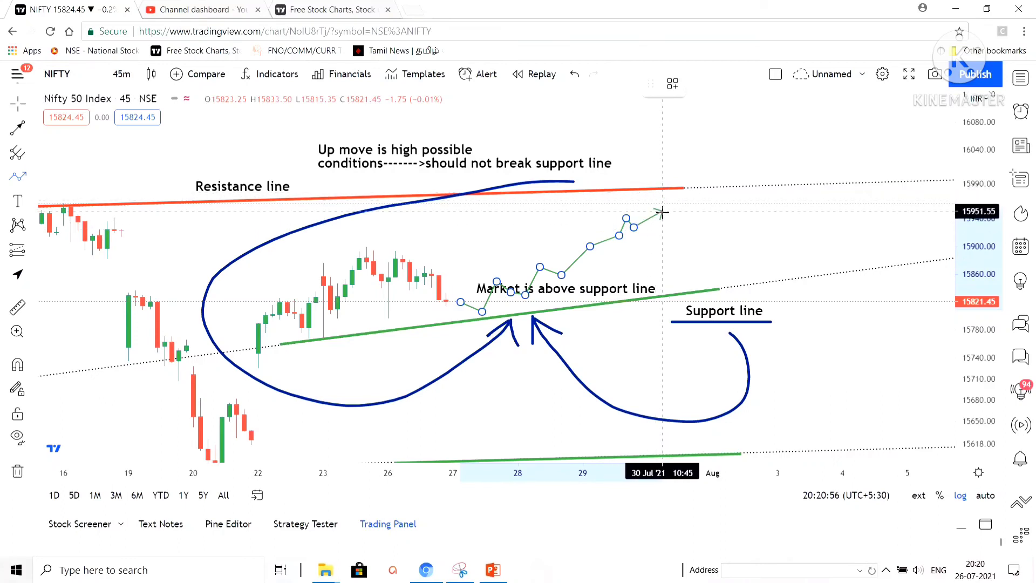
pyautogui.click(662, 213)
pyautogui.click(676, 188)
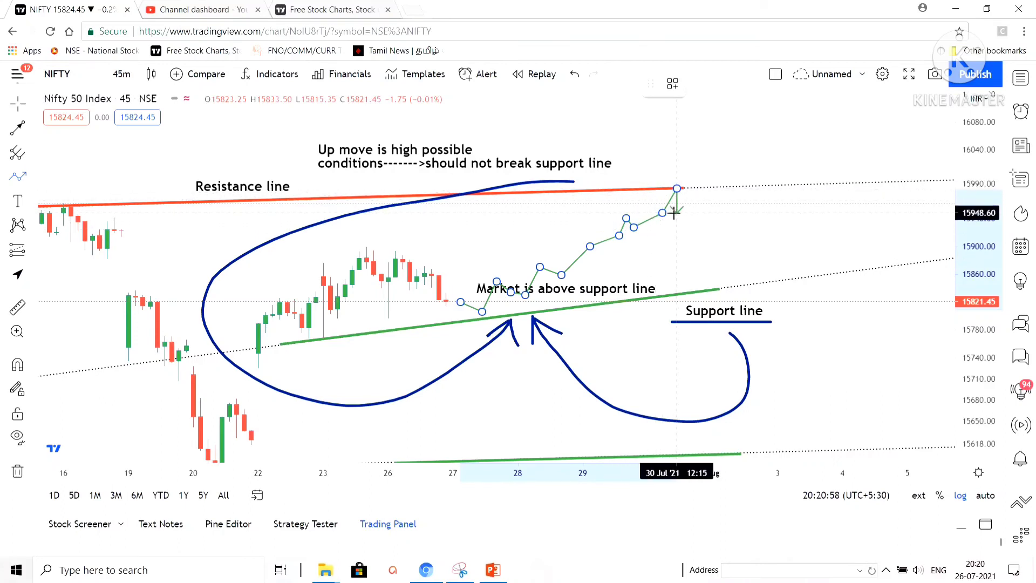
pyautogui.press('Escape')
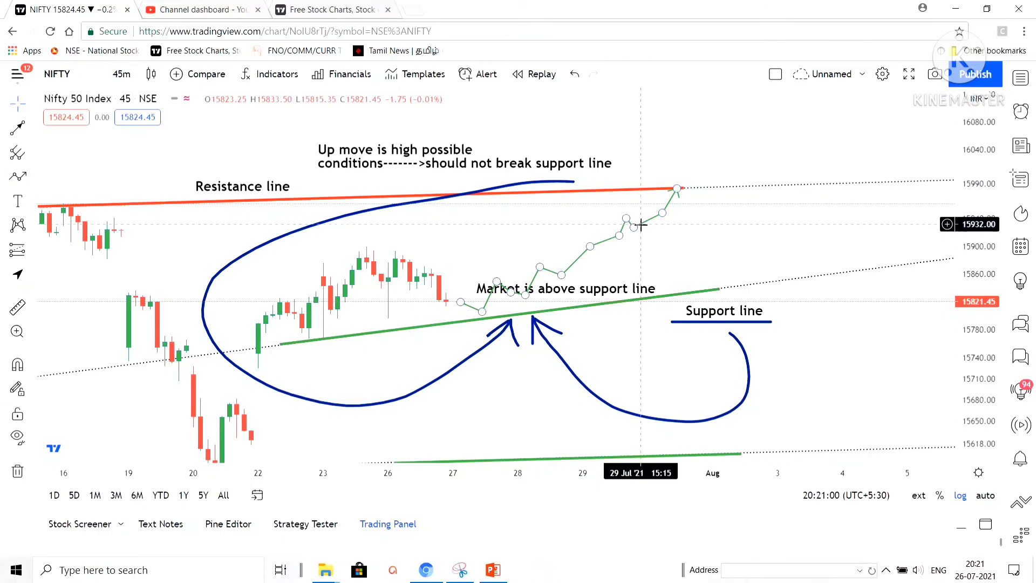
pyautogui.press('Delete')
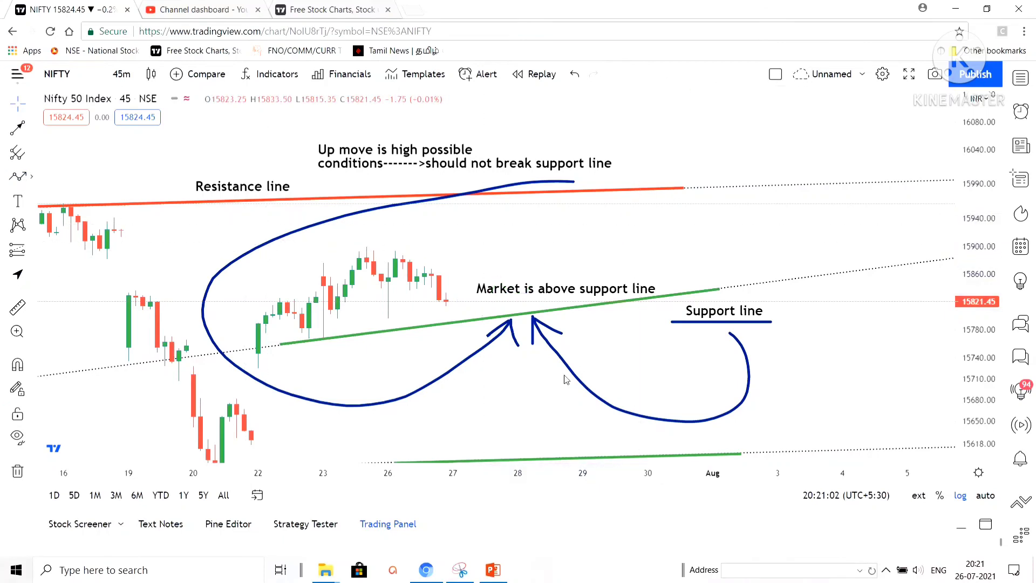
# - Draw a rising zigzag arrow path from the last candle to the resistance line around 2 August, and extend the red resistance line to about 3 August
pyautogui.click(453, 297)
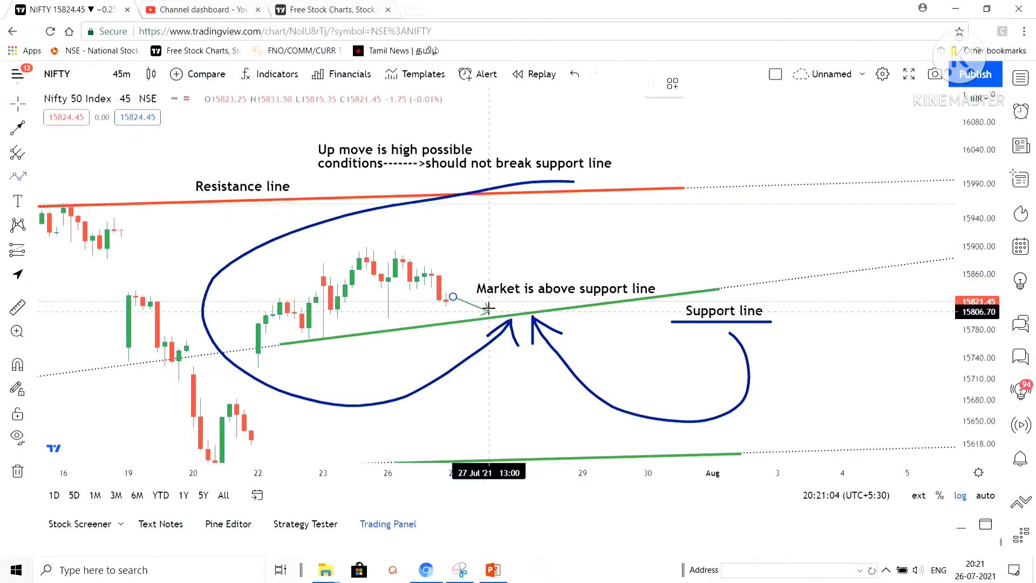
pyautogui.click(488, 308)
pyautogui.click(525, 272)
pyautogui.click(554, 296)
pyautogui.click(583, 268)
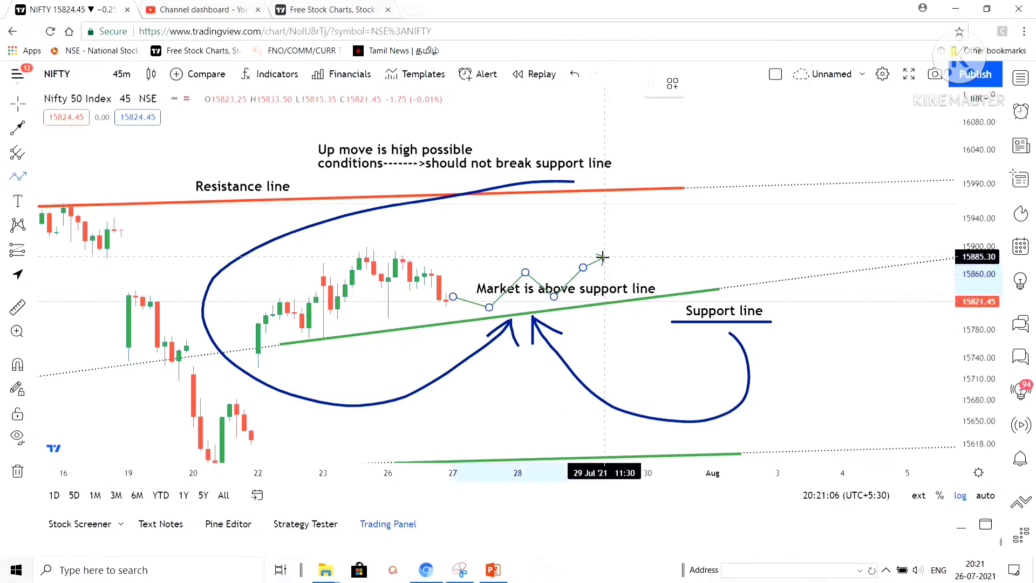
pyautogui.click(612, 271)
pyautogui.click(634, 236)
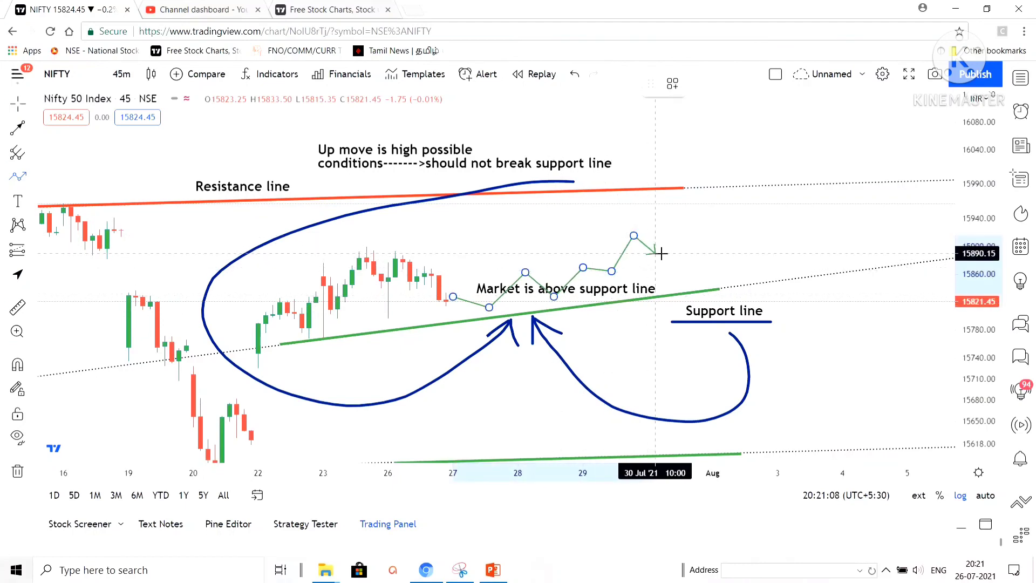
pyautogui.click(655, 253)
pyautogui.click(684, 215)
pyautogui.click(721, 231)
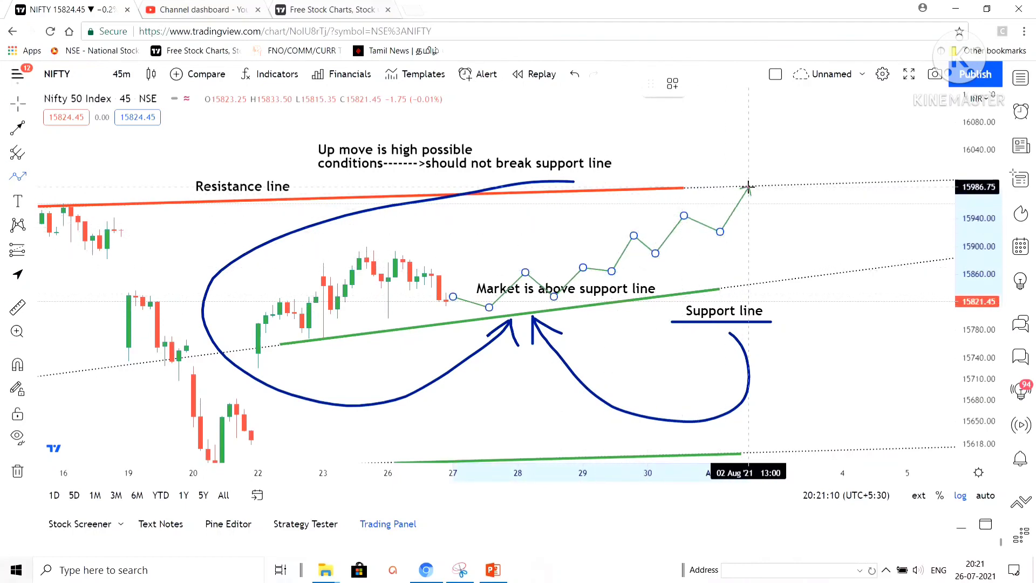
pyautogui.doubleClick(748, 187)
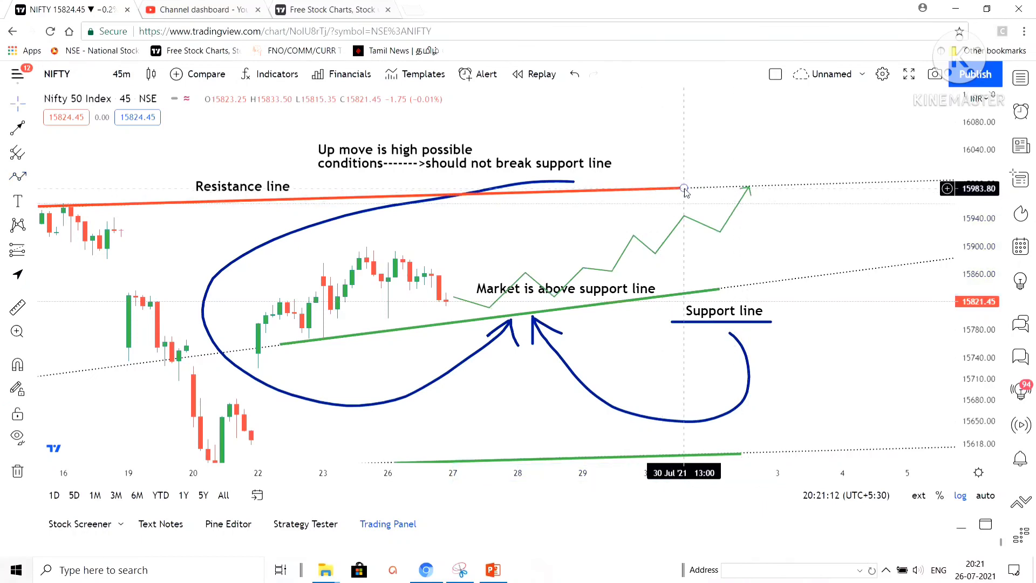
pyautogui.moveTo(783, 188); pyautogui.dragTo(787, 190)
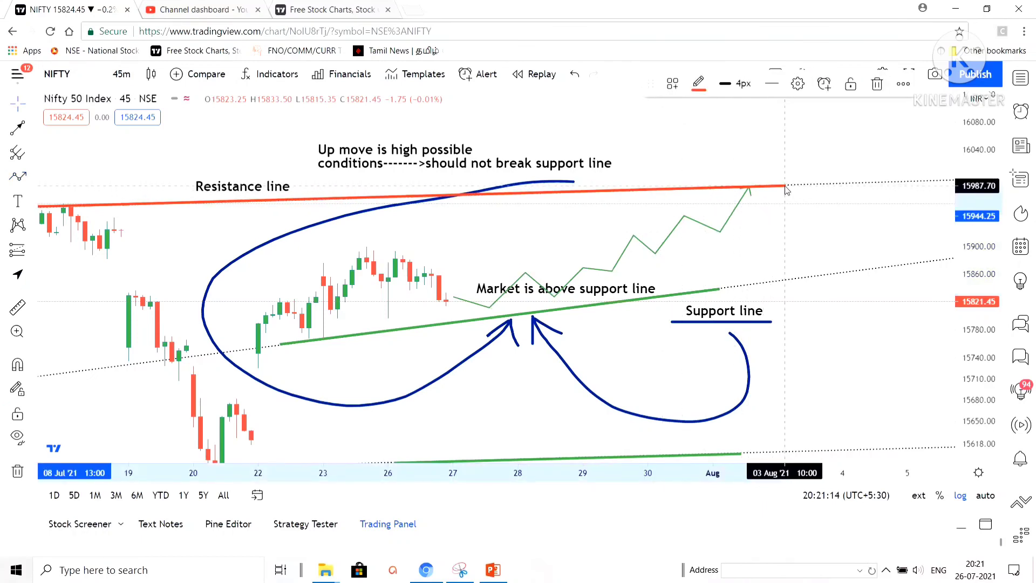
pyautogui.click(785, 198)
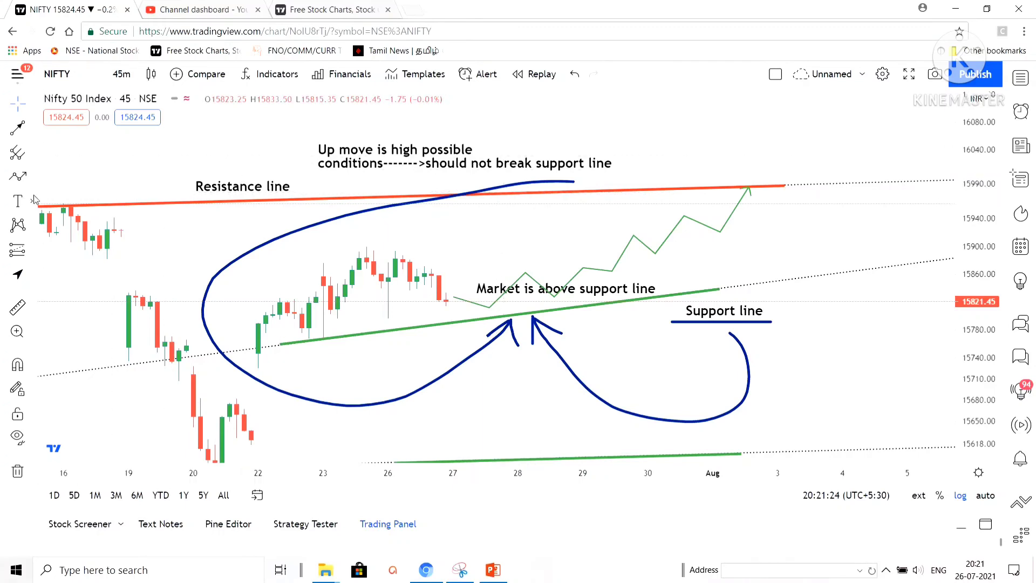
# - Add the text "Target ----->35960" and place it just above the resistance line over the tip of the projected path
pyautogui.click(17, 200)
pyautogui.click(696, 172)
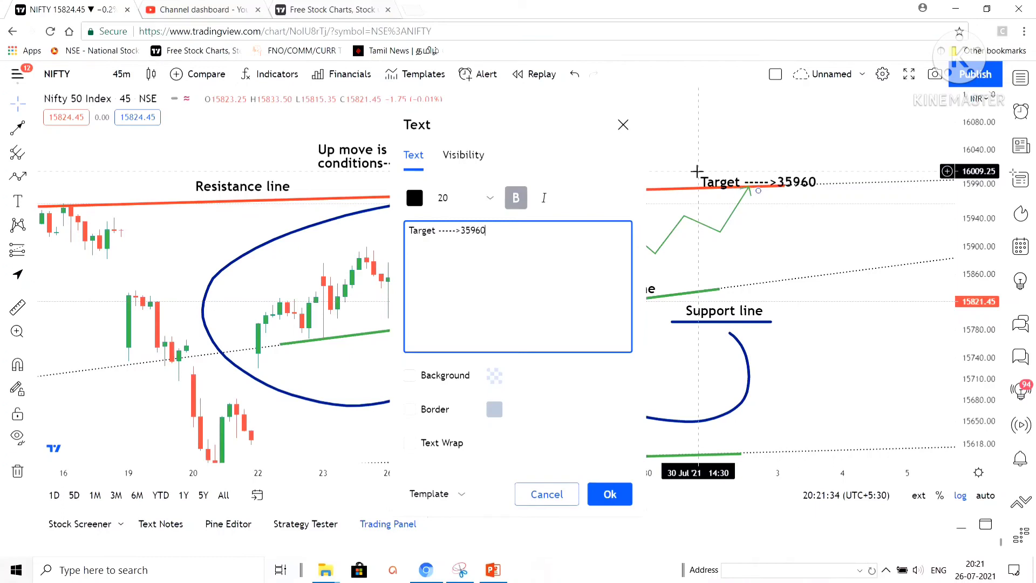
pyautogui.click(610, 494)
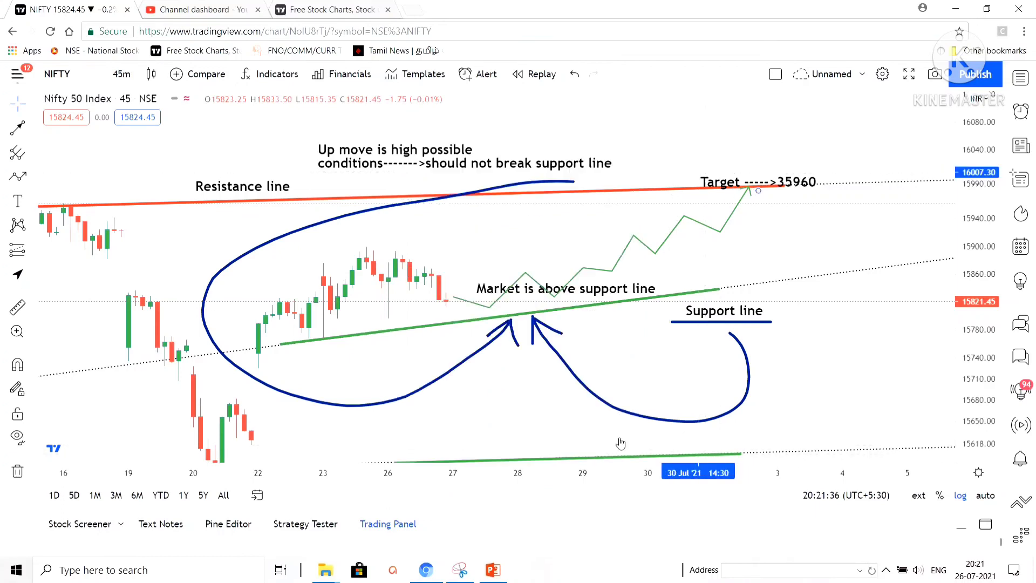
pyautogui.moveTo(711, 184)
pyautogui.mouseDown()
pyautogui.moveTo(706, 168)
pyautogui.moveTo(697, 171)
pyautogui.mouseUp()
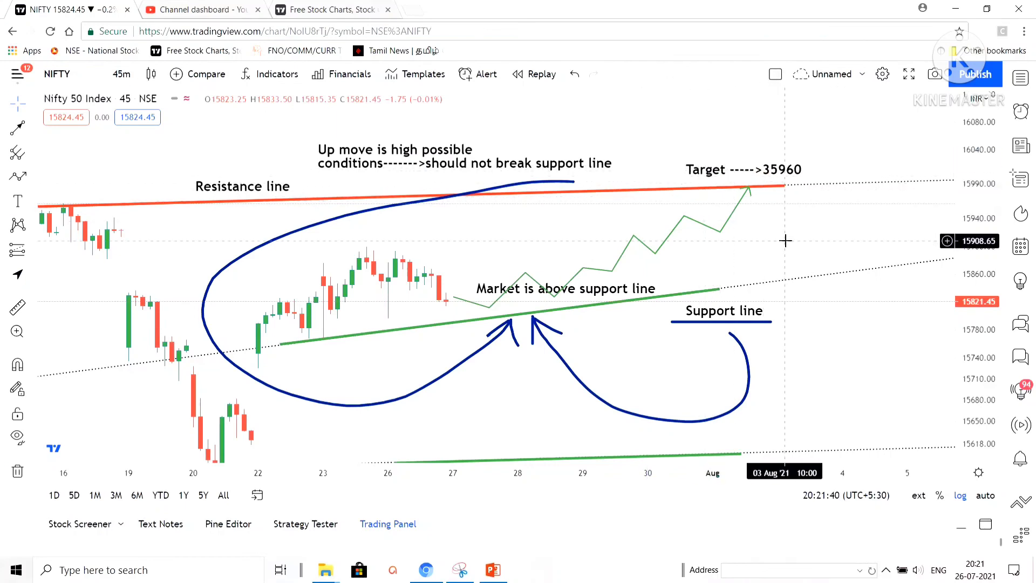
# - Move the "Market is above support line" note above the candles and correct the target label to "Target ----->15960"
pyautogui.moveTo(583, 290); pyautogui.dragTo(467, 243)
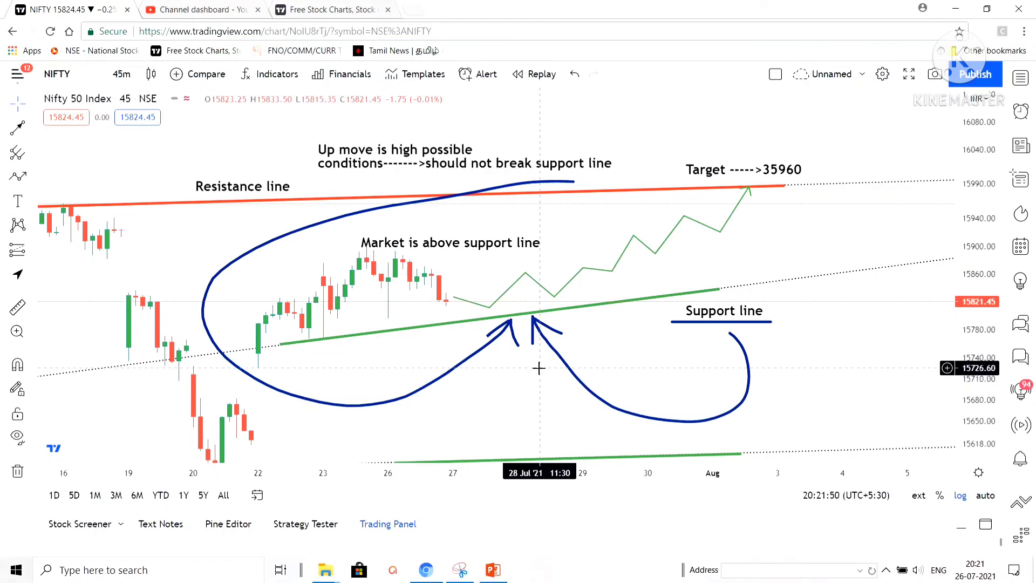
pyautogui.doubleClick(786, 172)
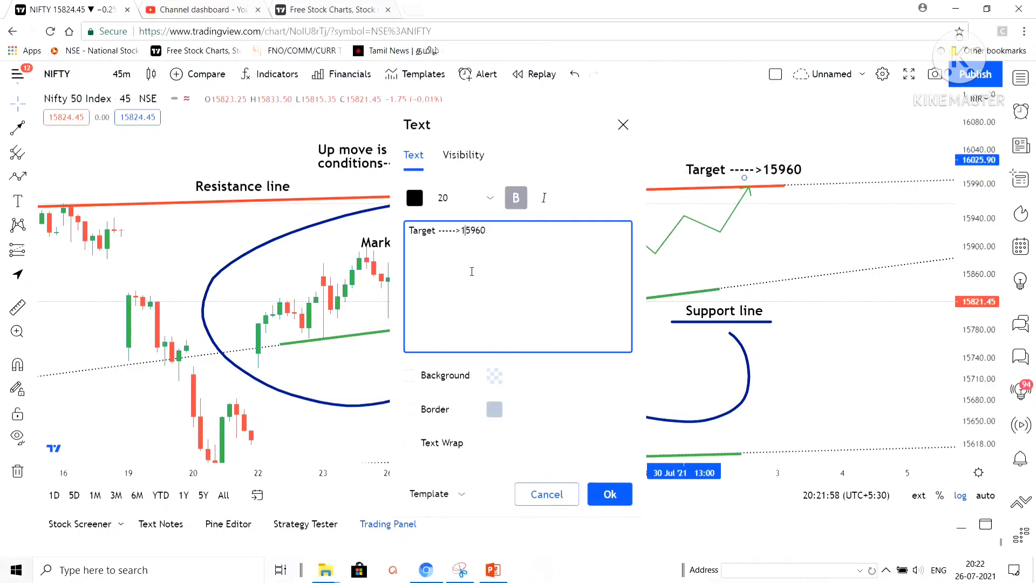
pyautogui.click(608, 492)
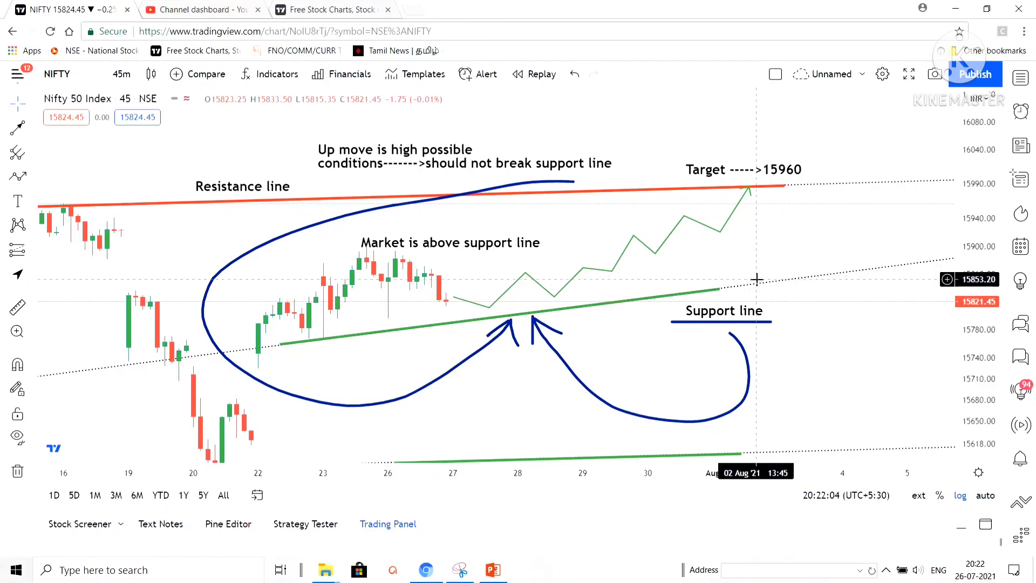
# - Replace the wording of the "Market is above support line" note with "Lets see on tomorrow"
pyautogui.click(886, 571)
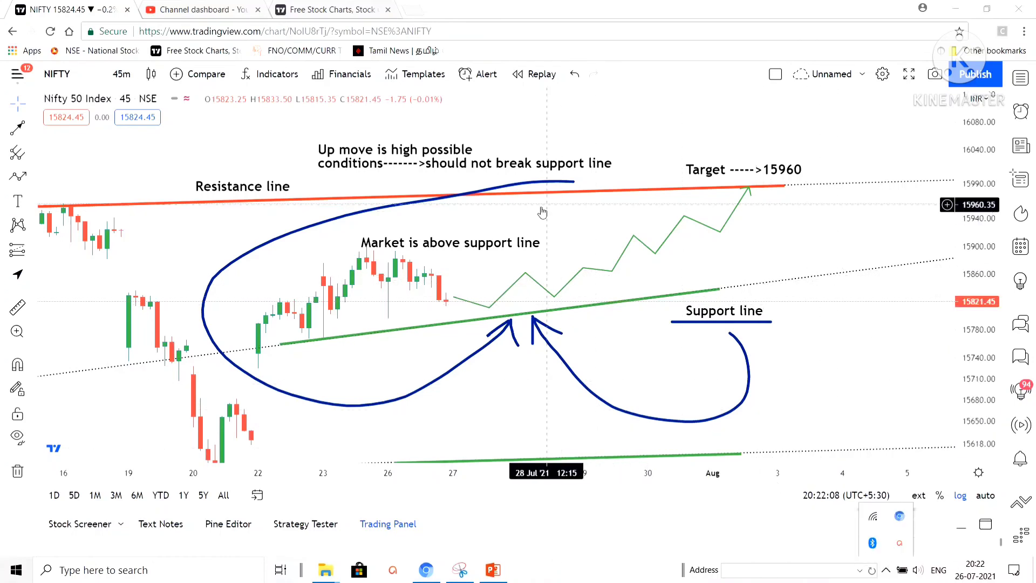
pyautogui.click(512, 251)
pyautogui.doubleClick(511, 249)
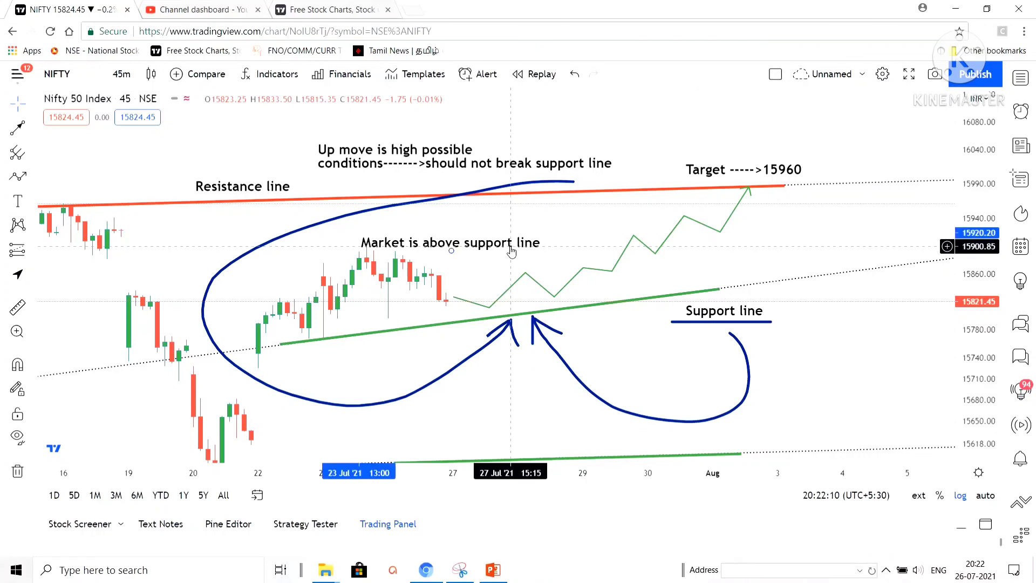
pyautogui.hotkey('ctrl', 'a')
pyautogui.write('L')
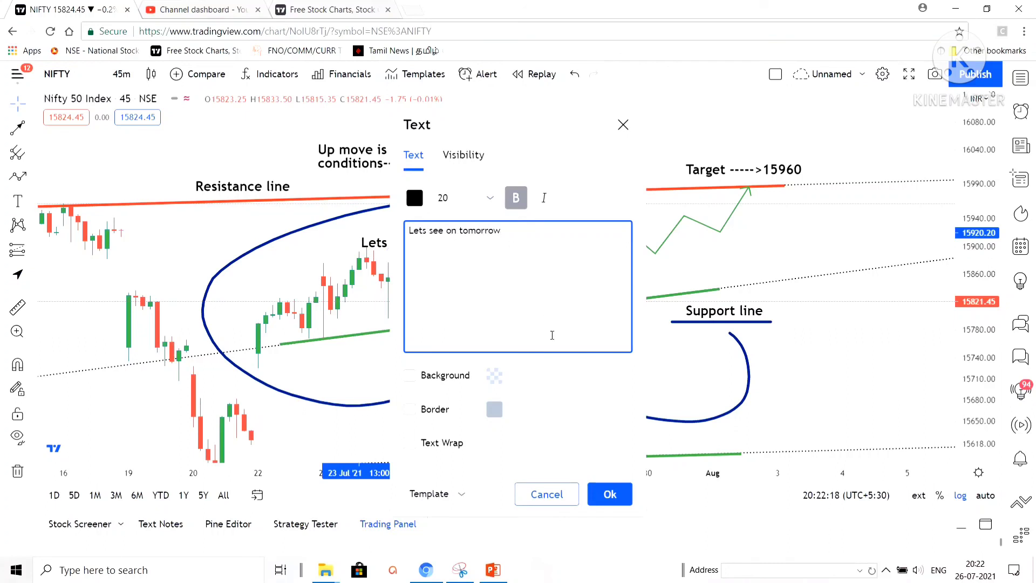
pyautogui.click(611, 502)
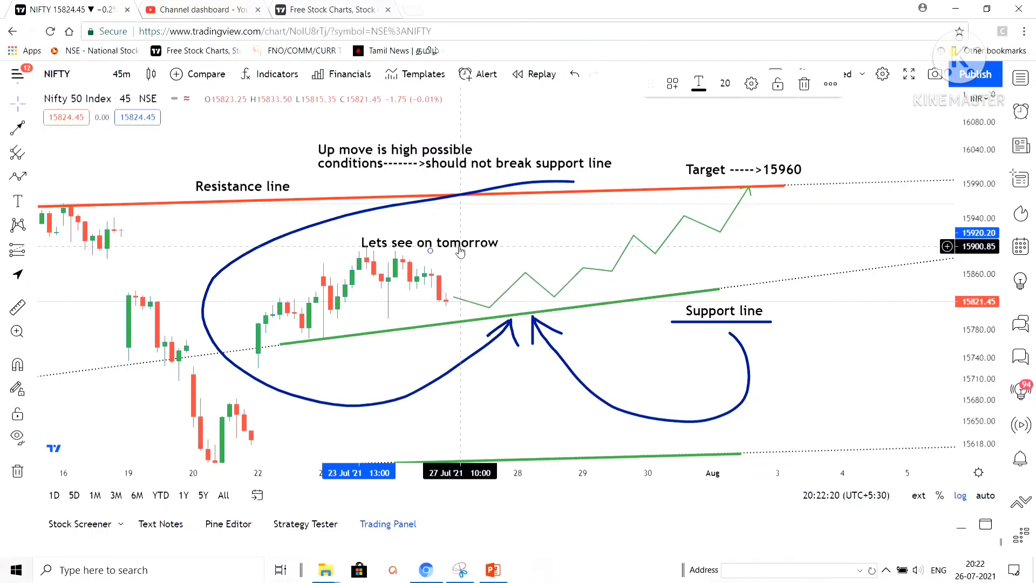
pyautogui.click(886, 571)
pyautogui.click(900, 543)
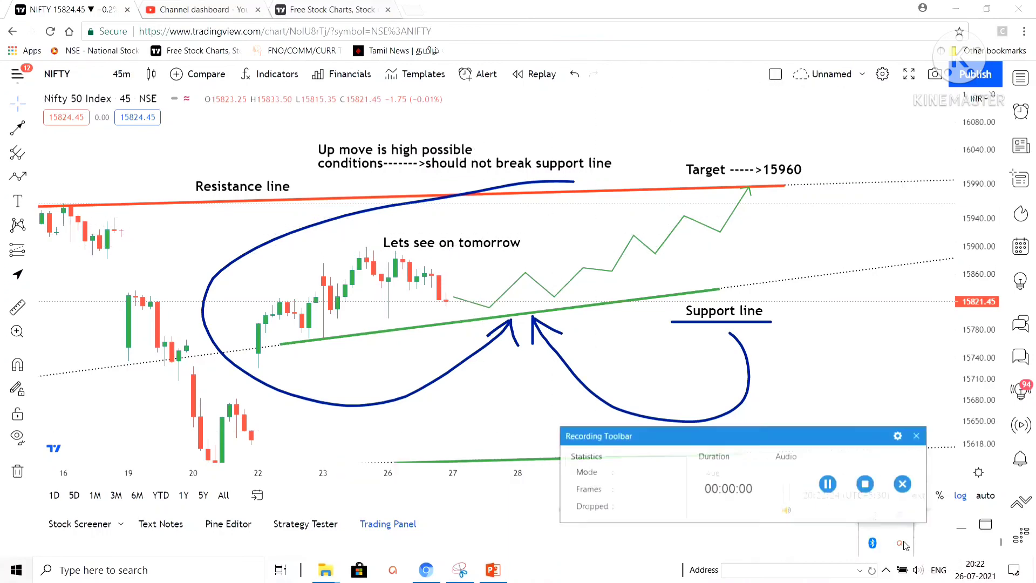